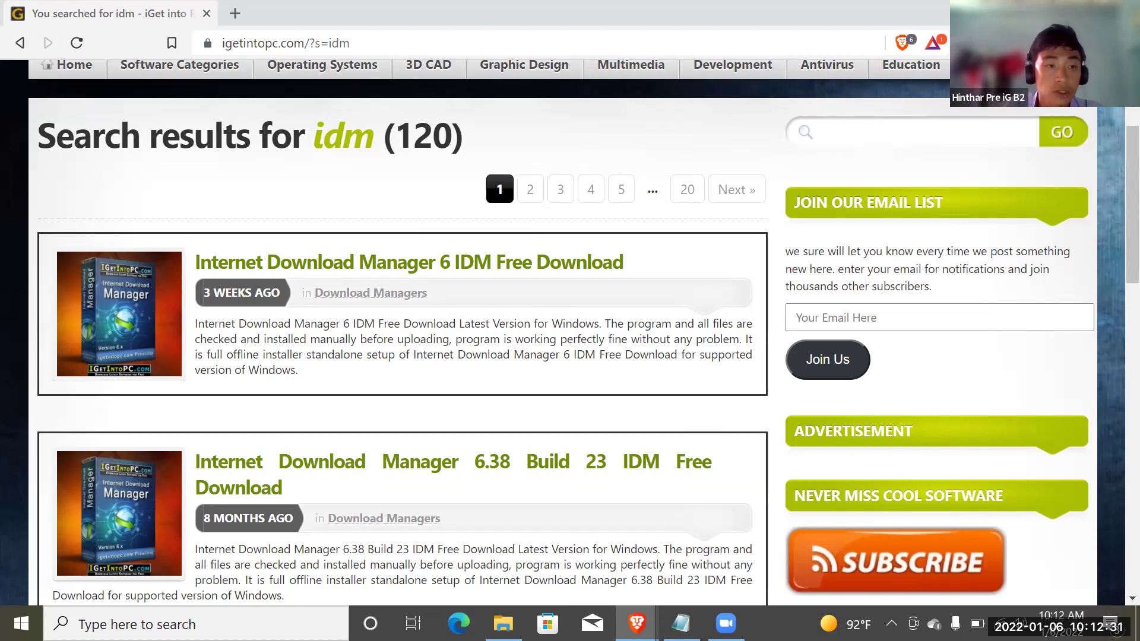
pyautogui.press('super')
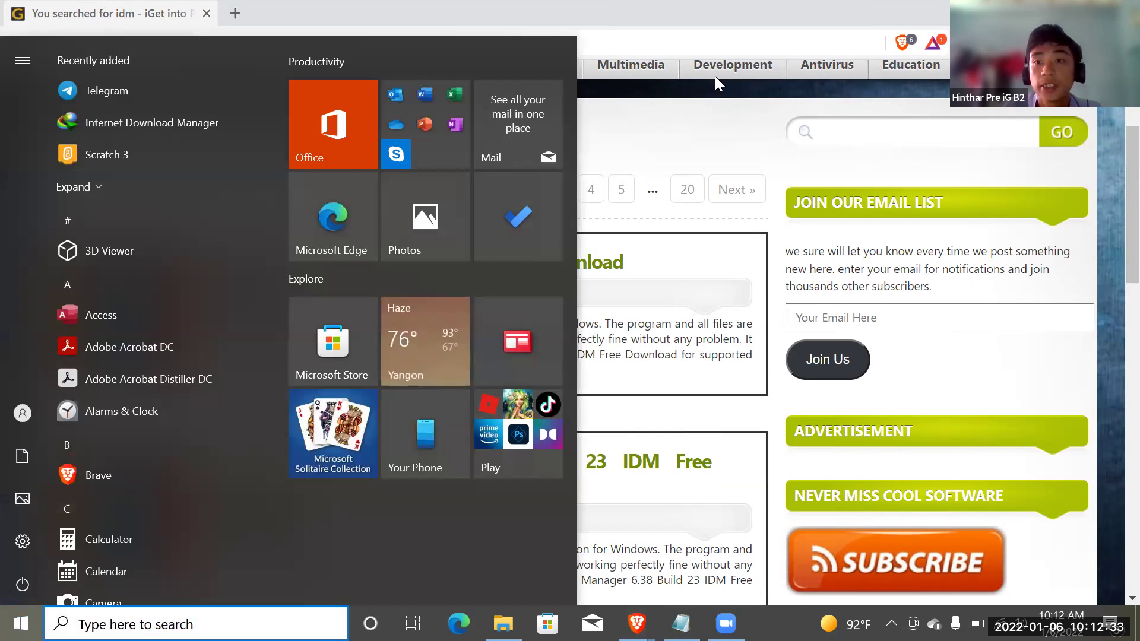
pyautogui.press('super')
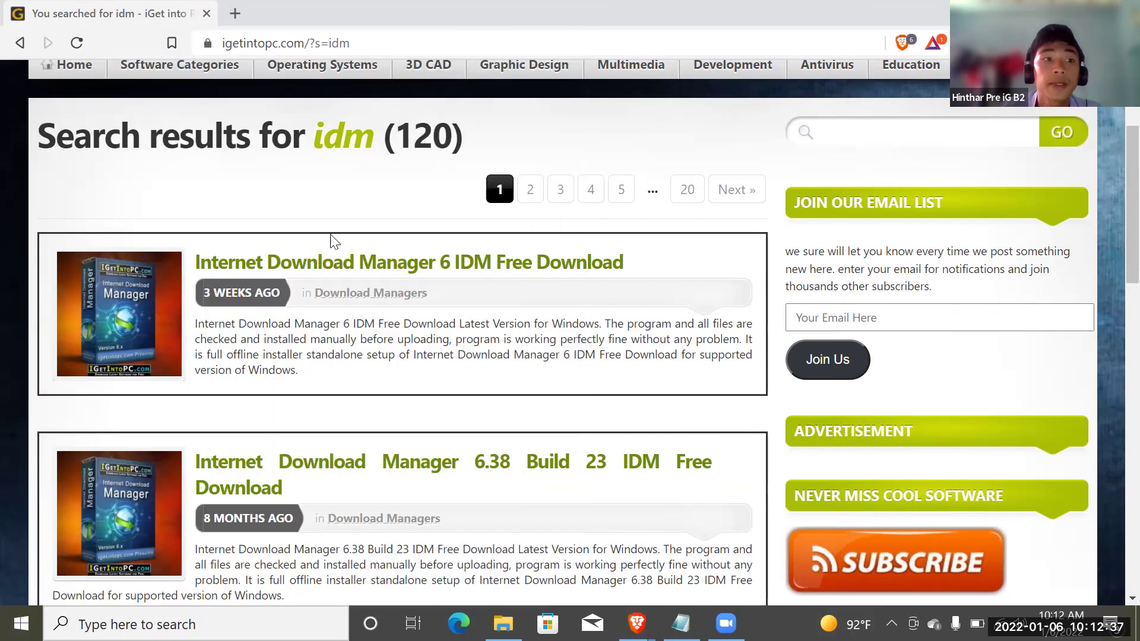
pyautogui.scroll(3, 497, 165)
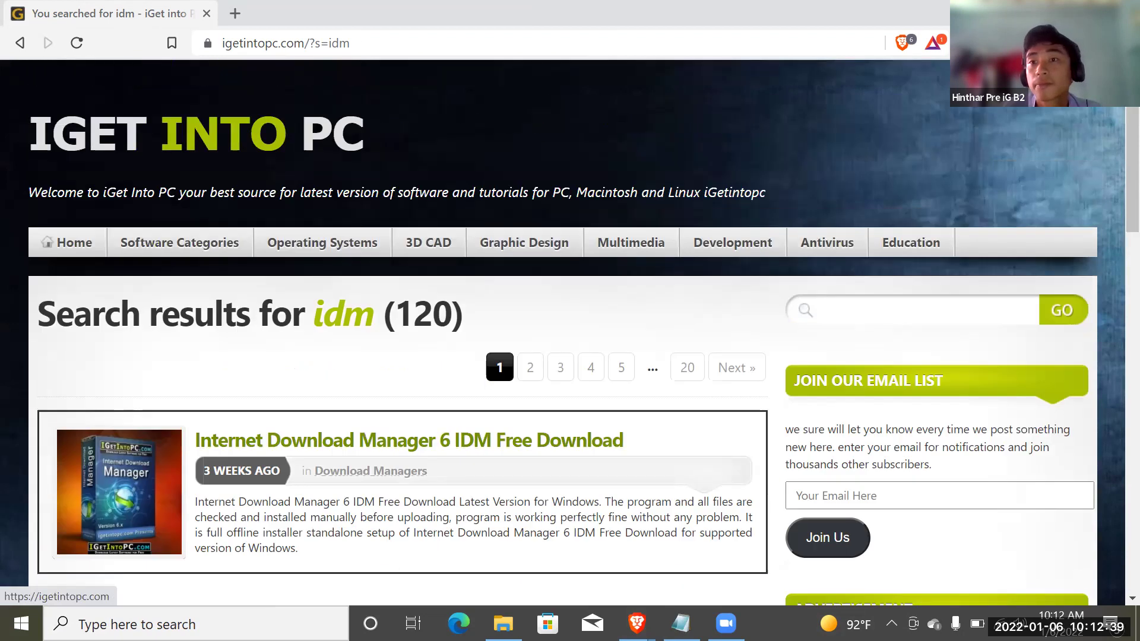
# Clear the browser window off the desktop and close the untitled Notepad note without saving it
pyautogui.press('super+Down')
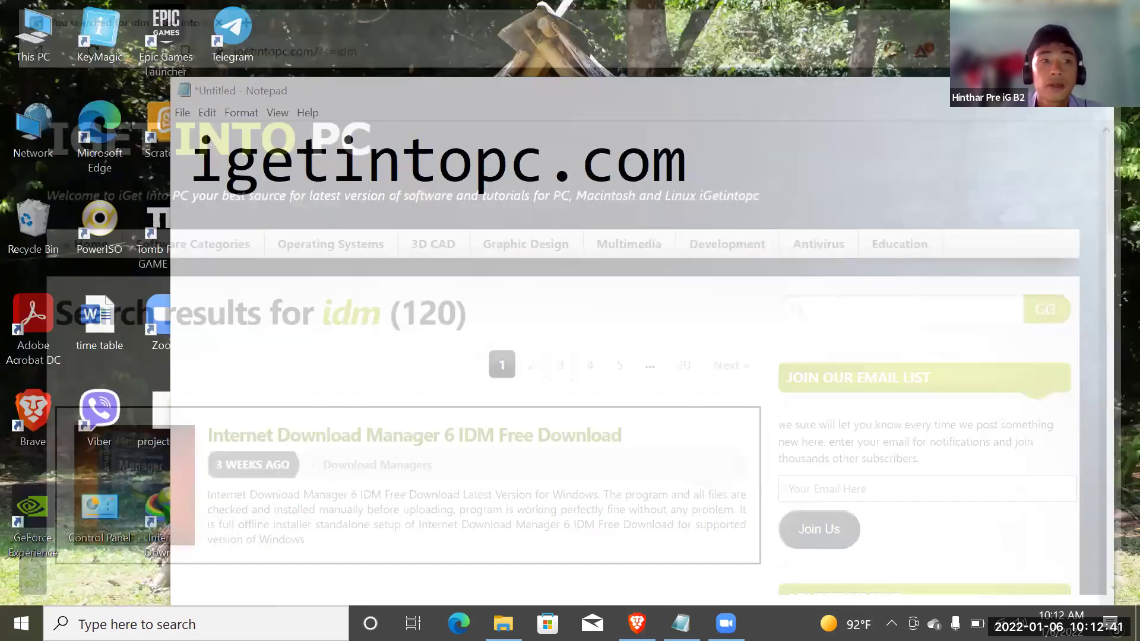
pyautogui.hotkey('alt', 'F4')
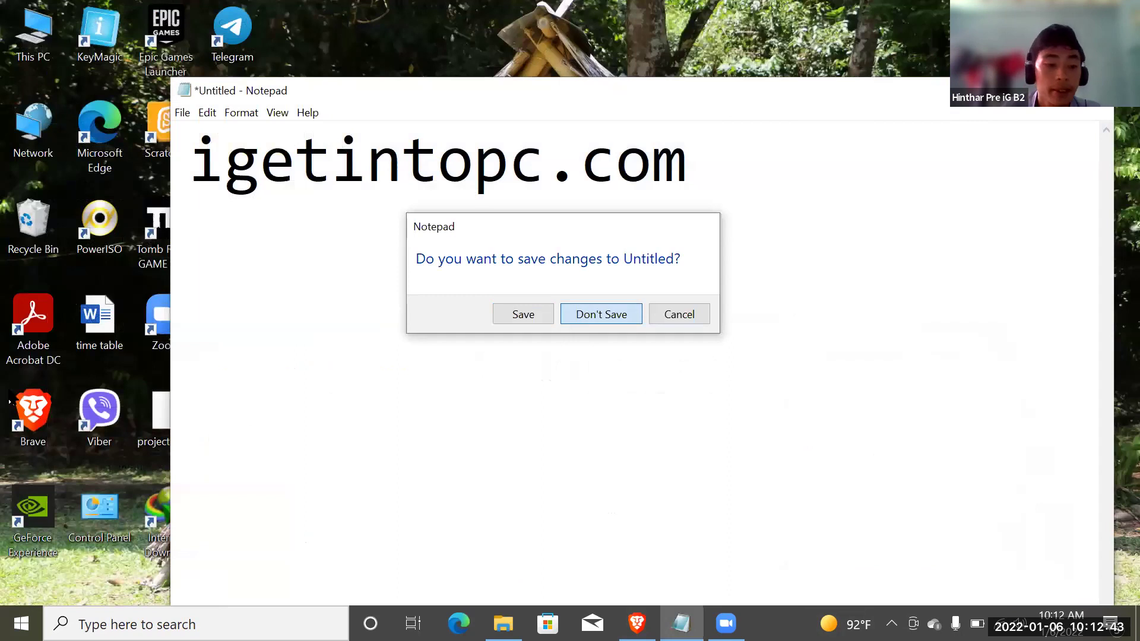
pyautogui.press('Return')
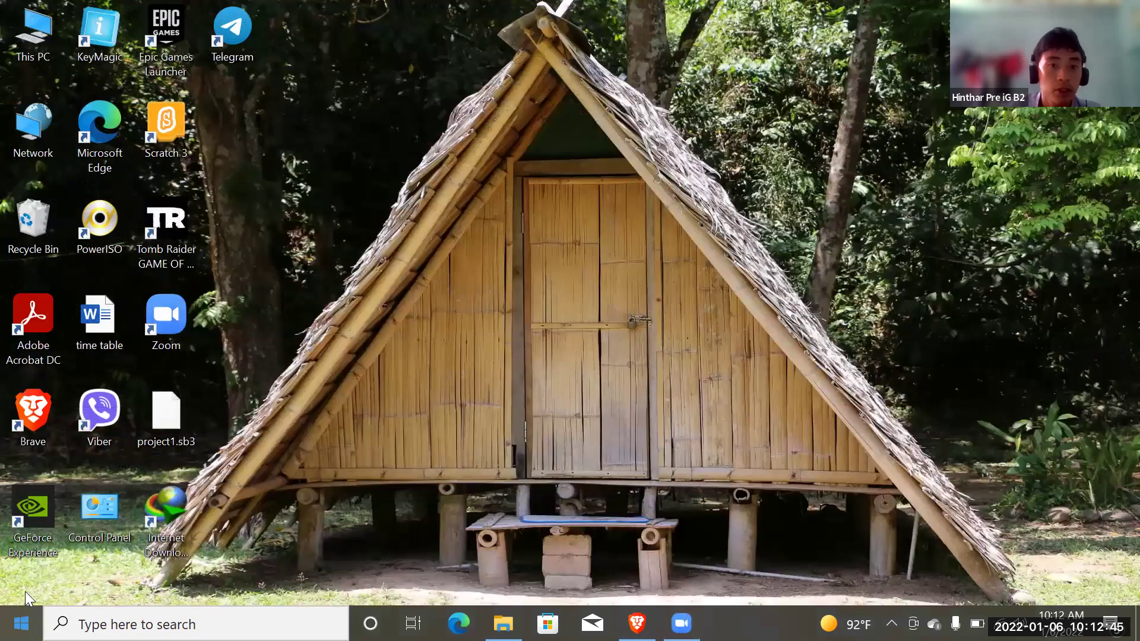
# Search Windows for "con" and open Control Panel
pyautogui.press('super')
pyautogui.write('c')
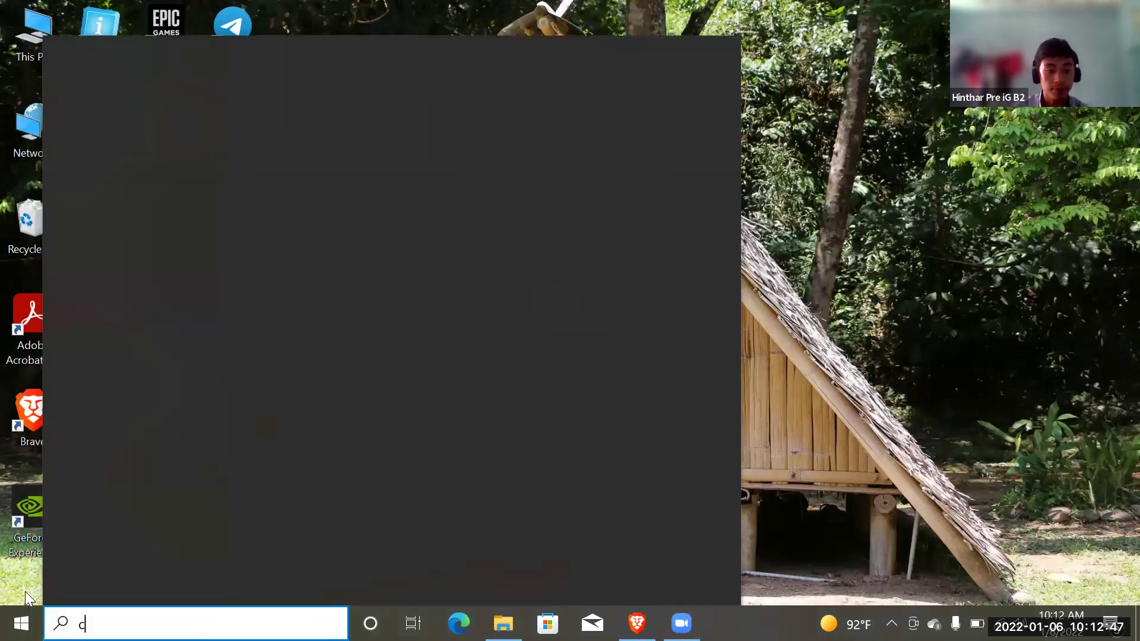
pyautogui.write('on')
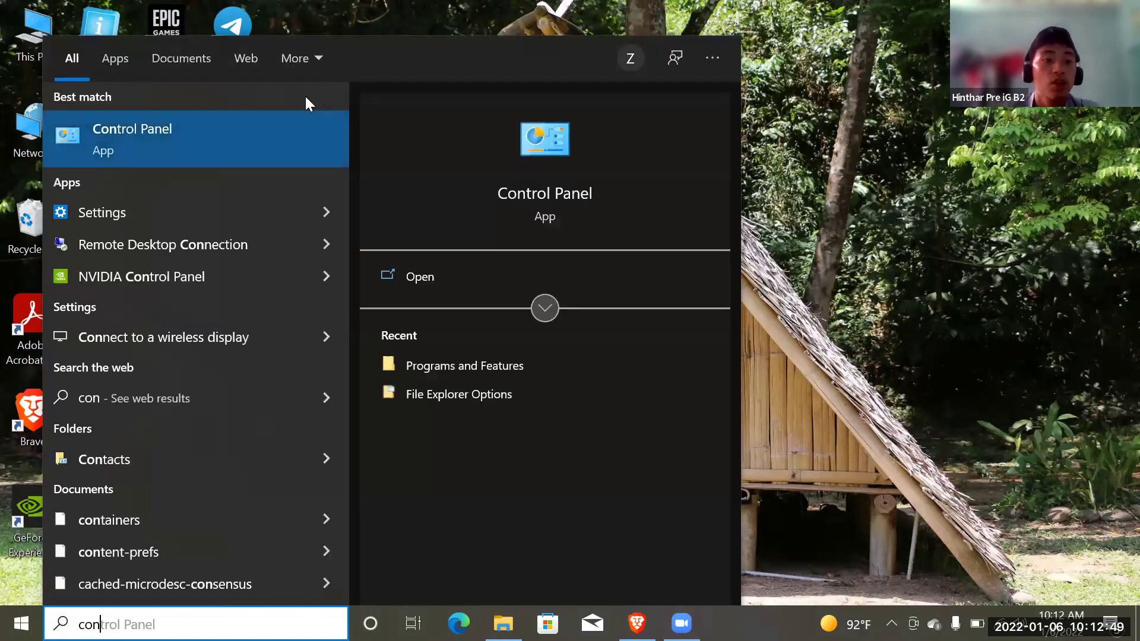
pyautogui.click(157, 137)
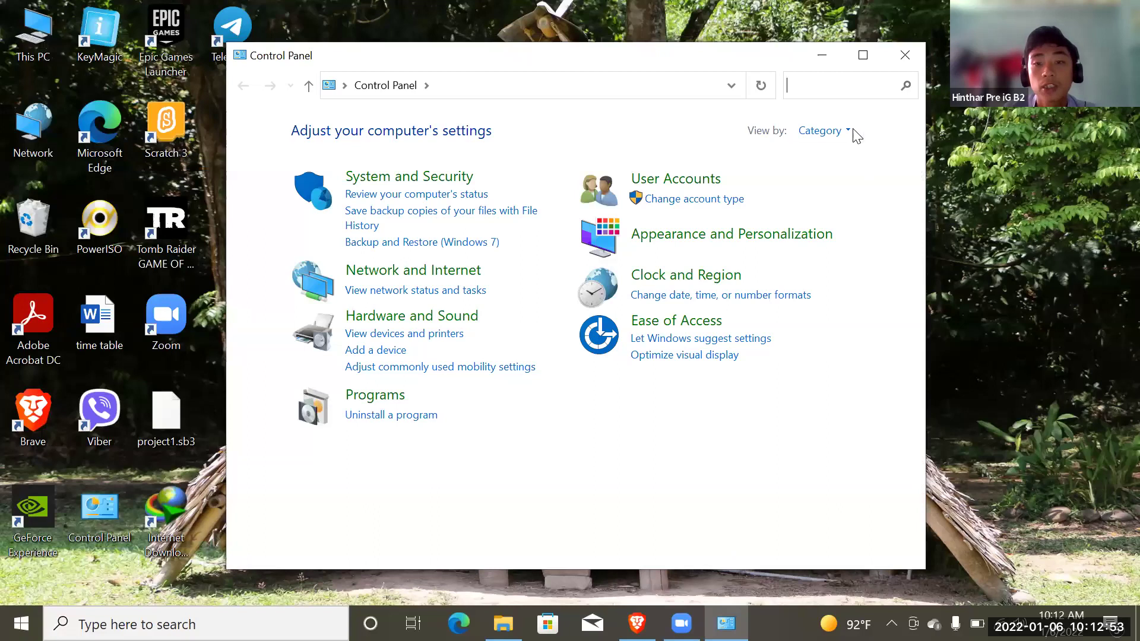
# Switch the Control Panel view to large icons, to small icons, and back to Category
pyautogui.click(842, 132)
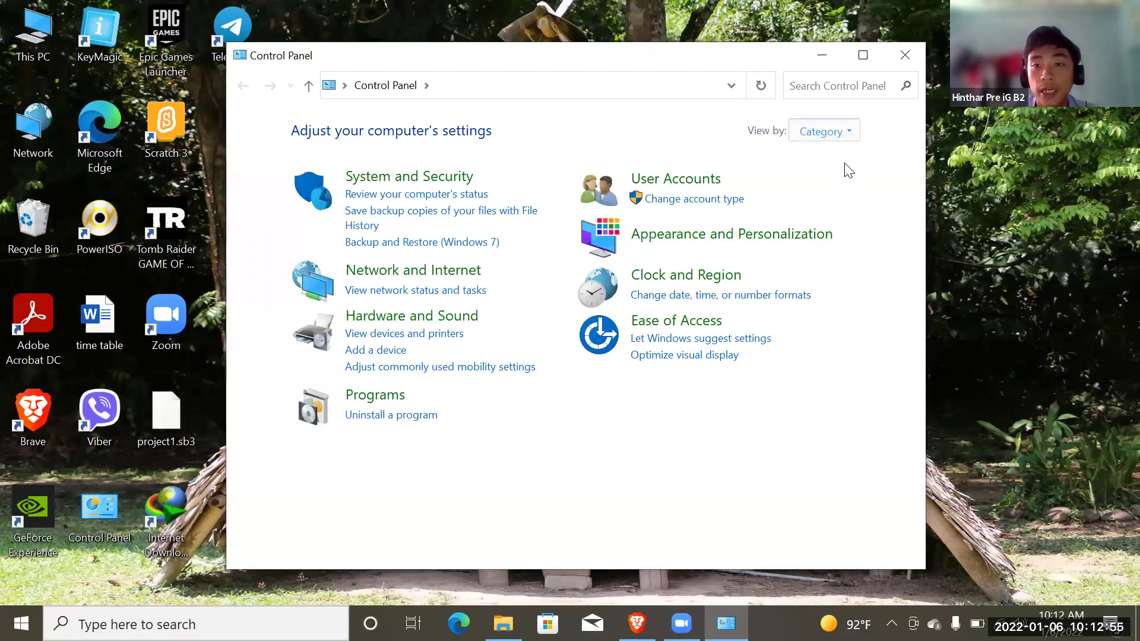
pyautogui.click(831, 177)
pyautogui.click(839, 134)
pyautogui.click(830, 194)
pyautogui.click(843, 132)
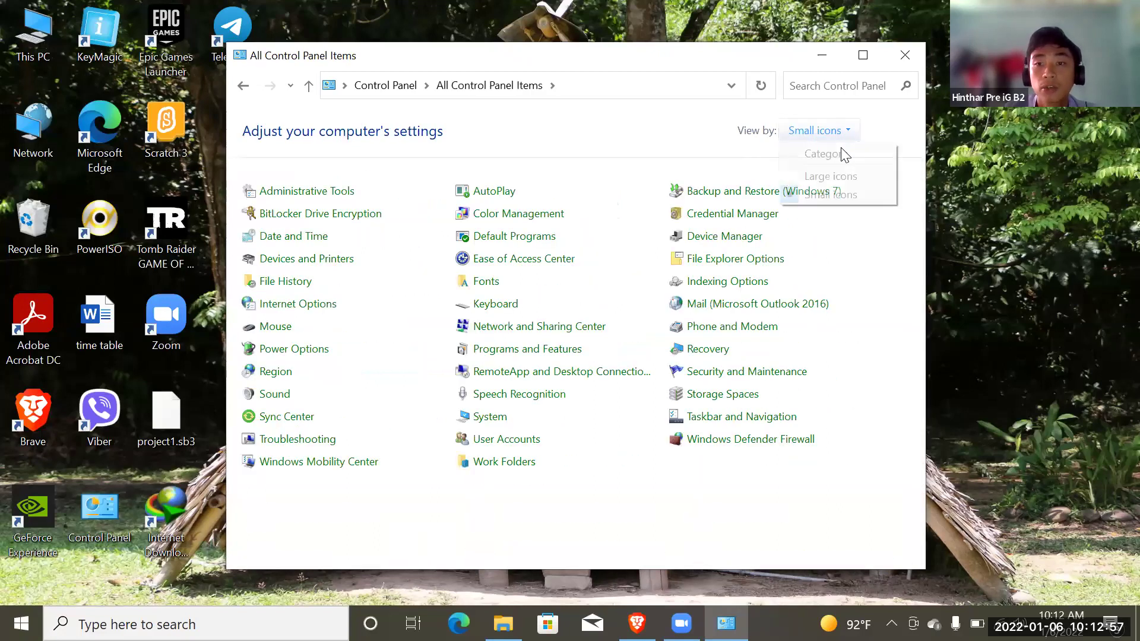
pyautogui.click(831, 153)
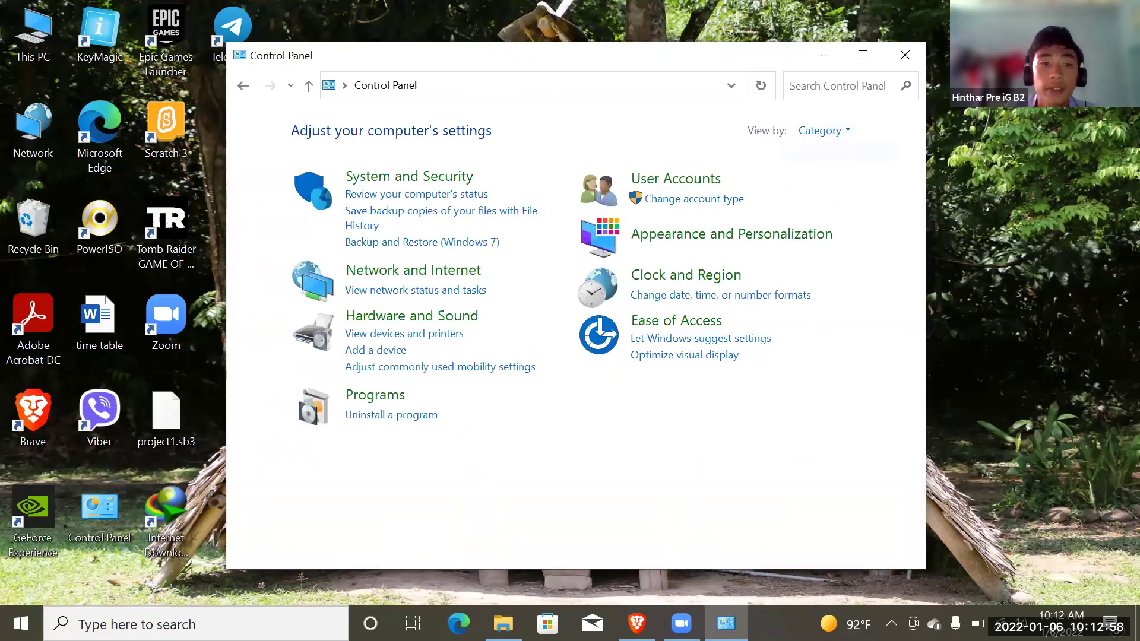
# Look through the list of installed programs and bring up the uninstall option for Internet Download Manager
pyautogui.click(383, 416)
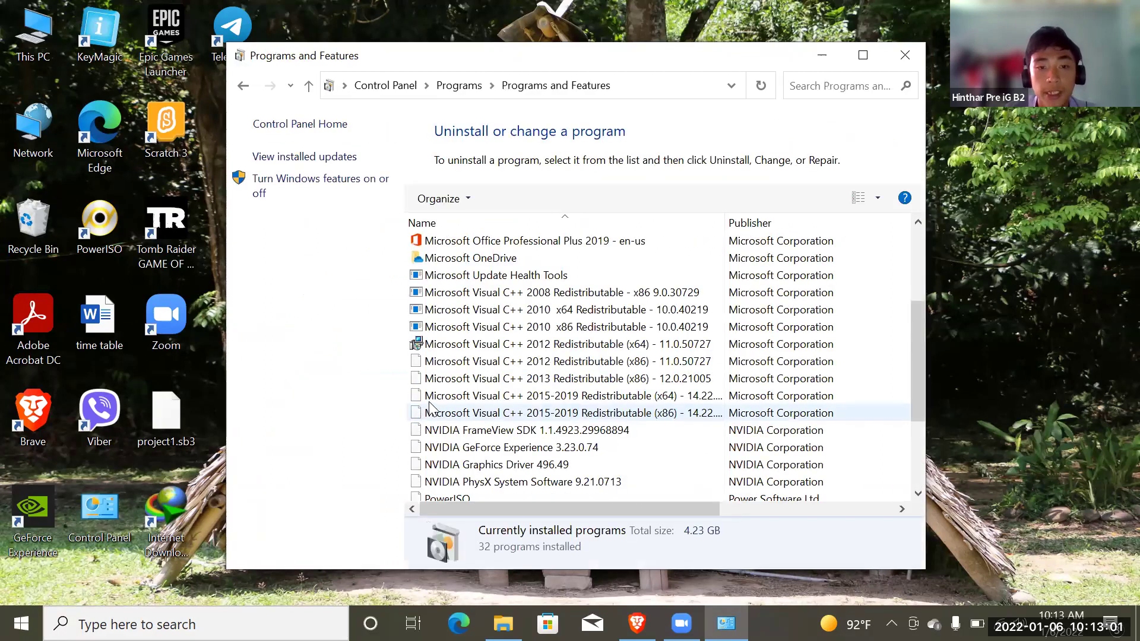
pyautogui.scroll(-4, 431, 424)
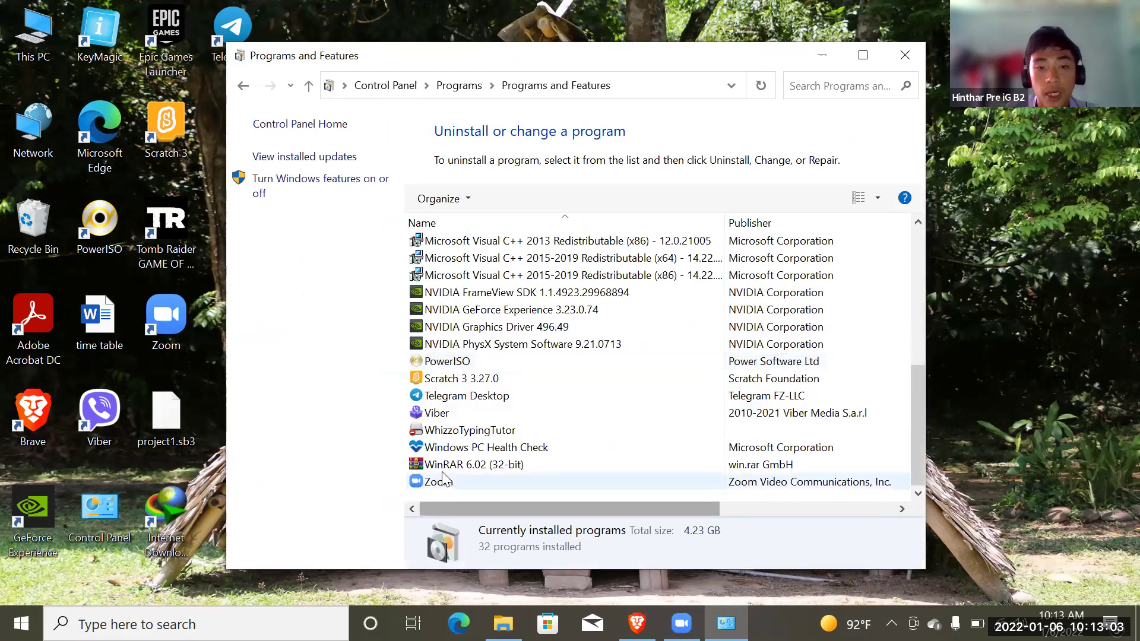
pyautogui.scroll(6, 426, 437)
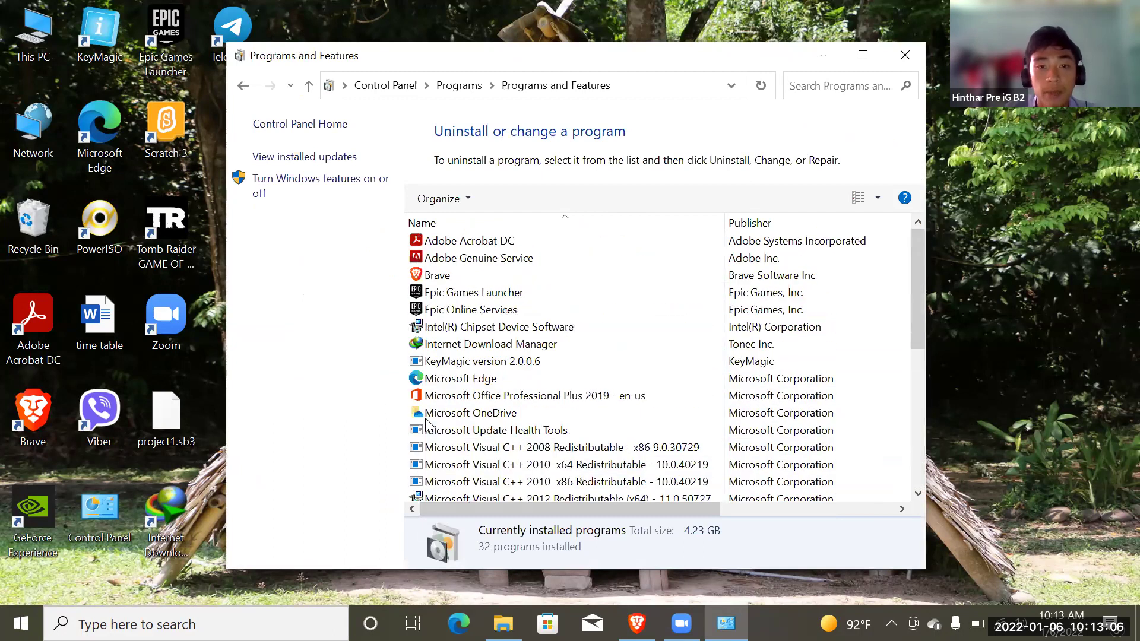
pyautogui.rightClick(445, 350)
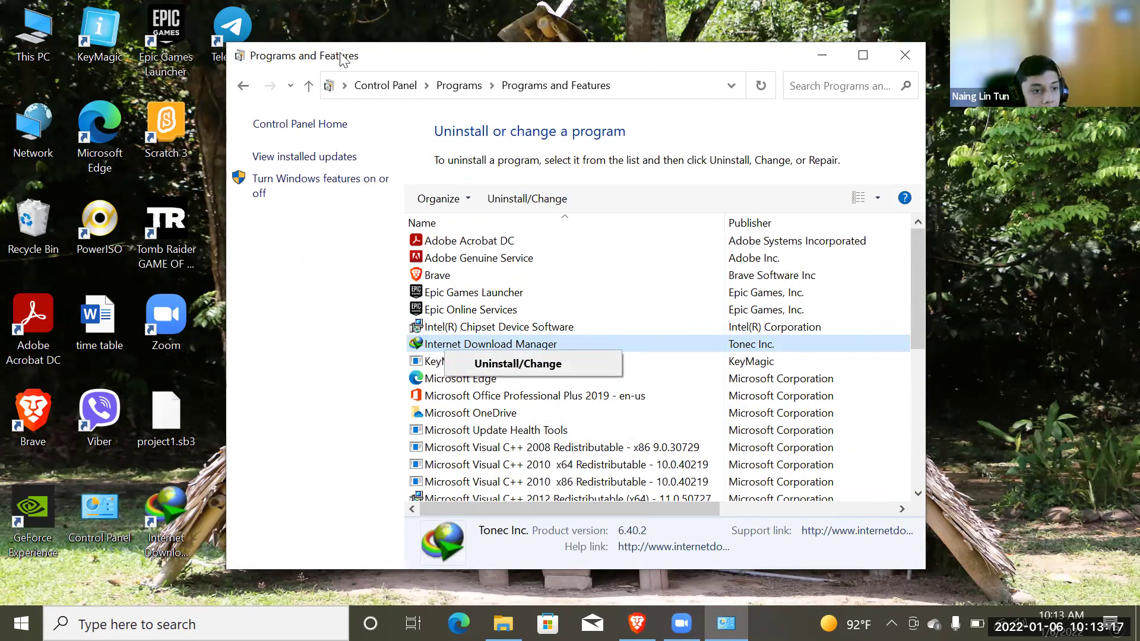
pyautogui.press('Return')
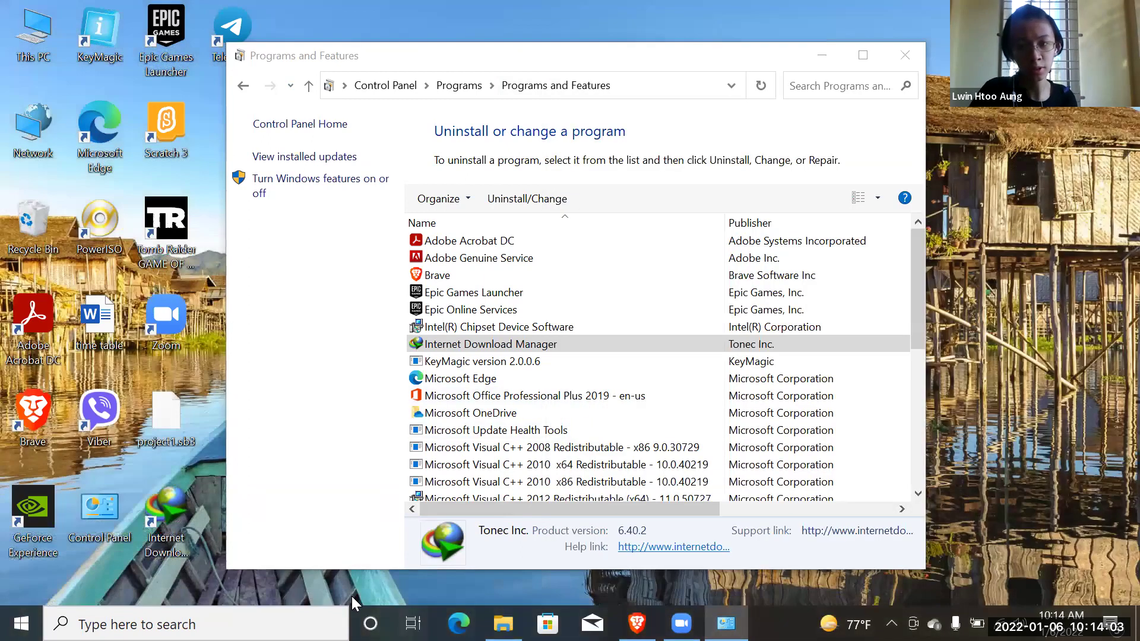
# Maximize the Programs and Features window and deselect Internet Download Manager
pyautogui.click(852, 53)
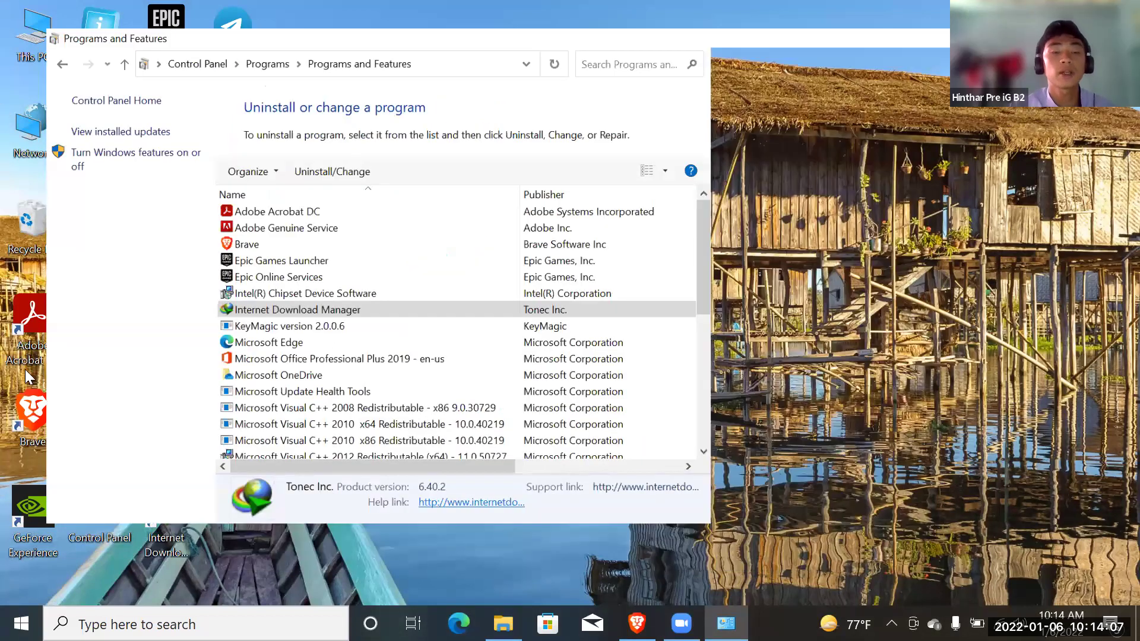
pyautogui.press('super+Up')
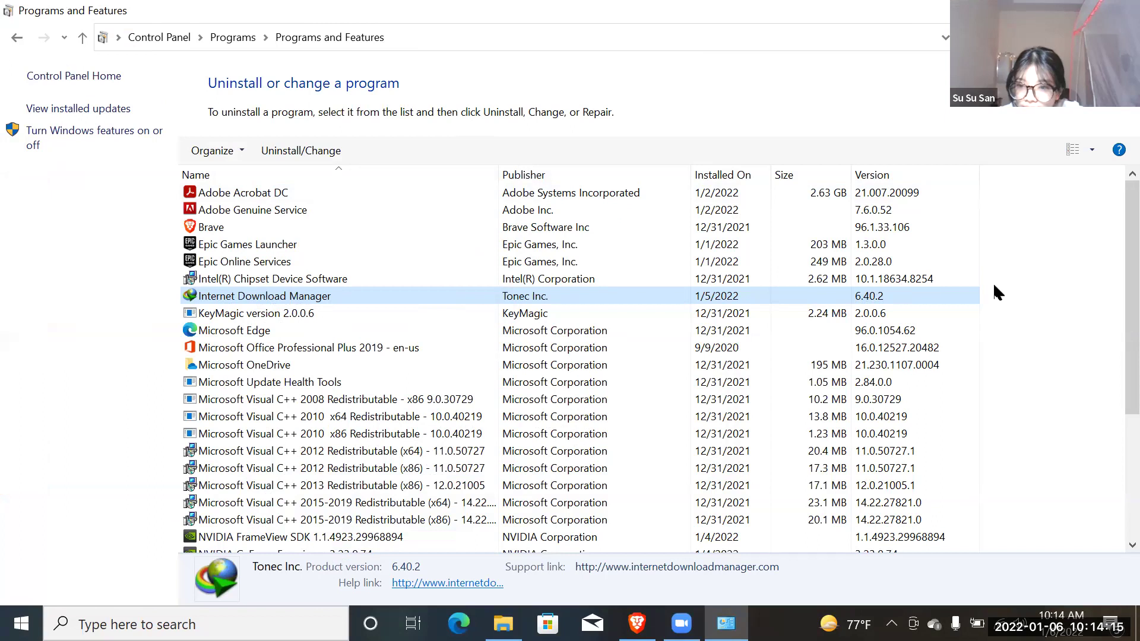
pyautogui.click(1076, 113)
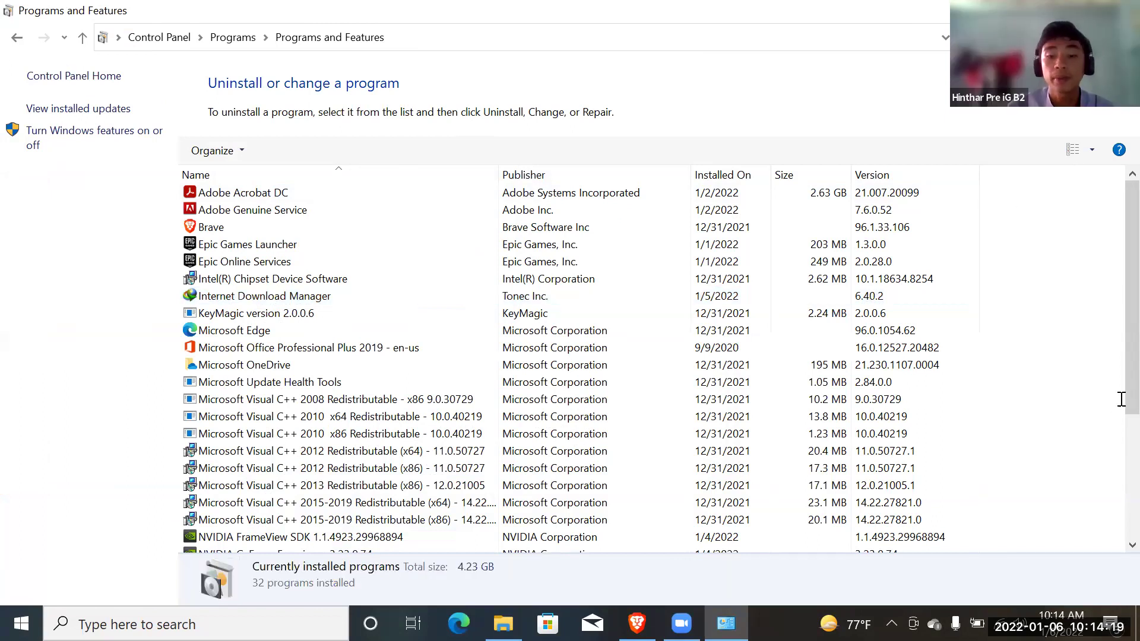
# Switch to the Brave browser and look through the open logic gate, download brave and Downloads tabs
pyautogui.click(1121, 626)
pyautogui.click(636, 623)
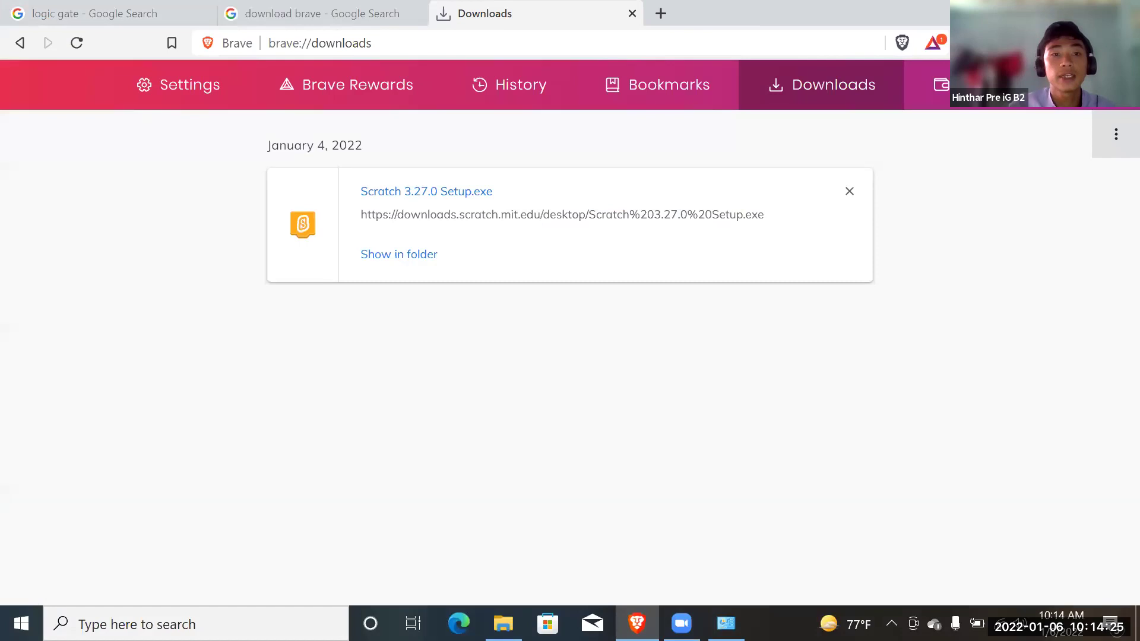
pyautogui.click(313, 8)
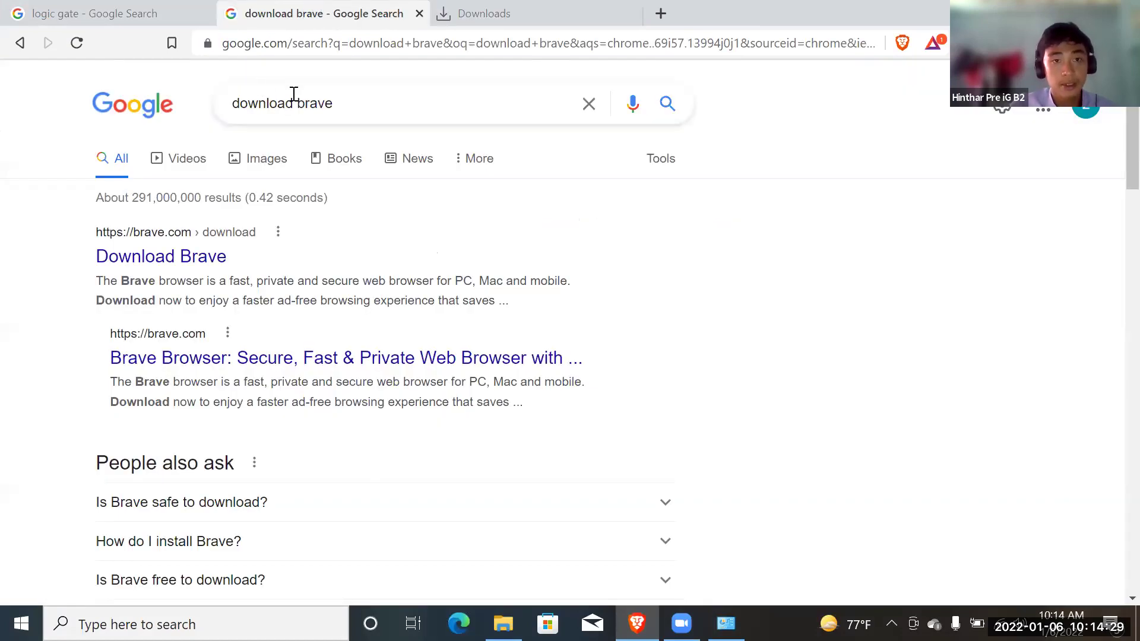
pyautogui.click(337, 103)
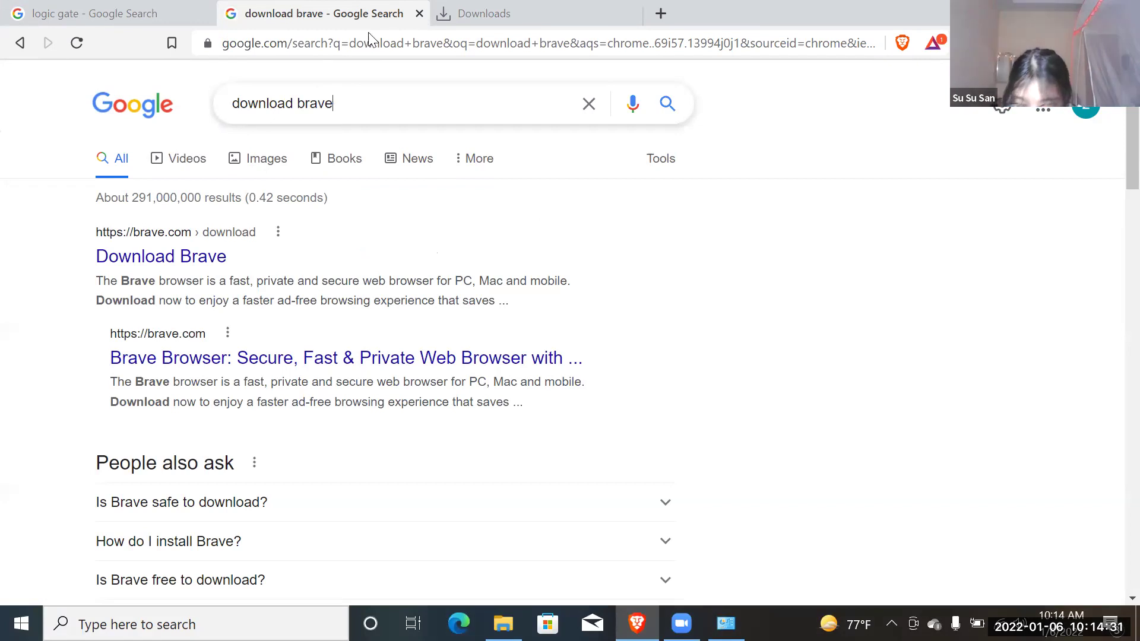
pyautogui.hotkey('ctrl', 'shift', 'Tab')
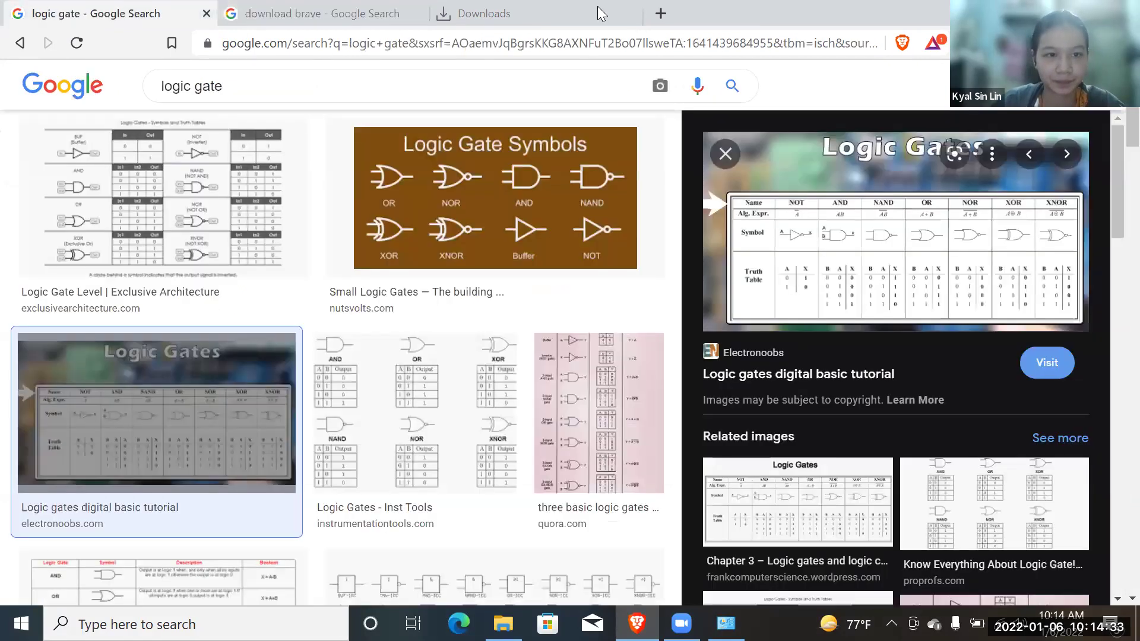
pyautogui.click(592, 8)
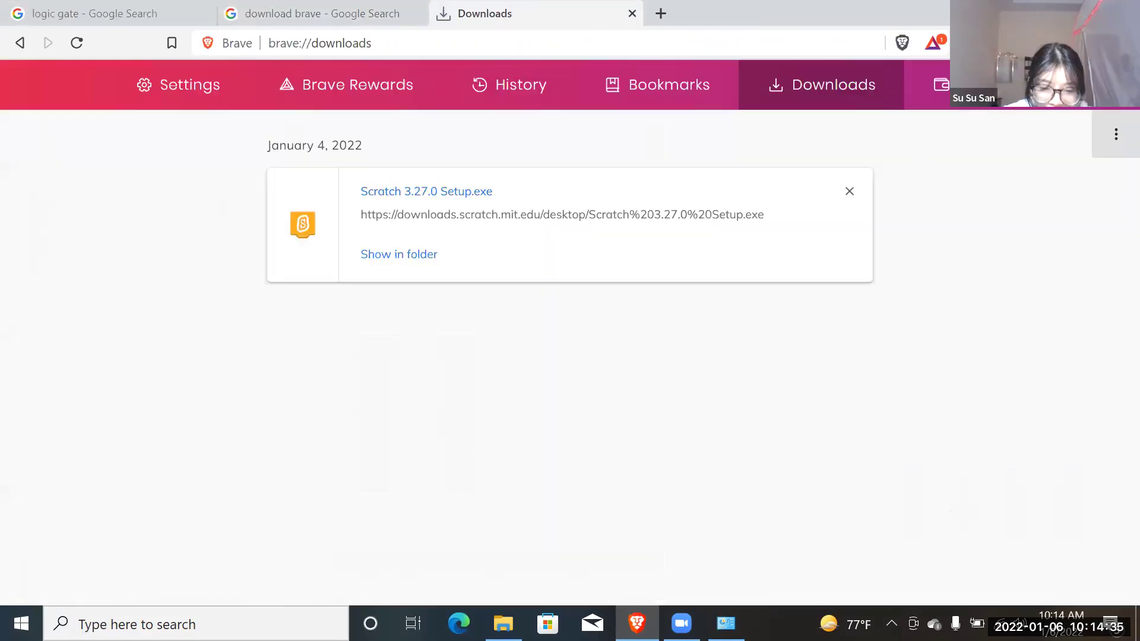
pyautogui.press('super+d')
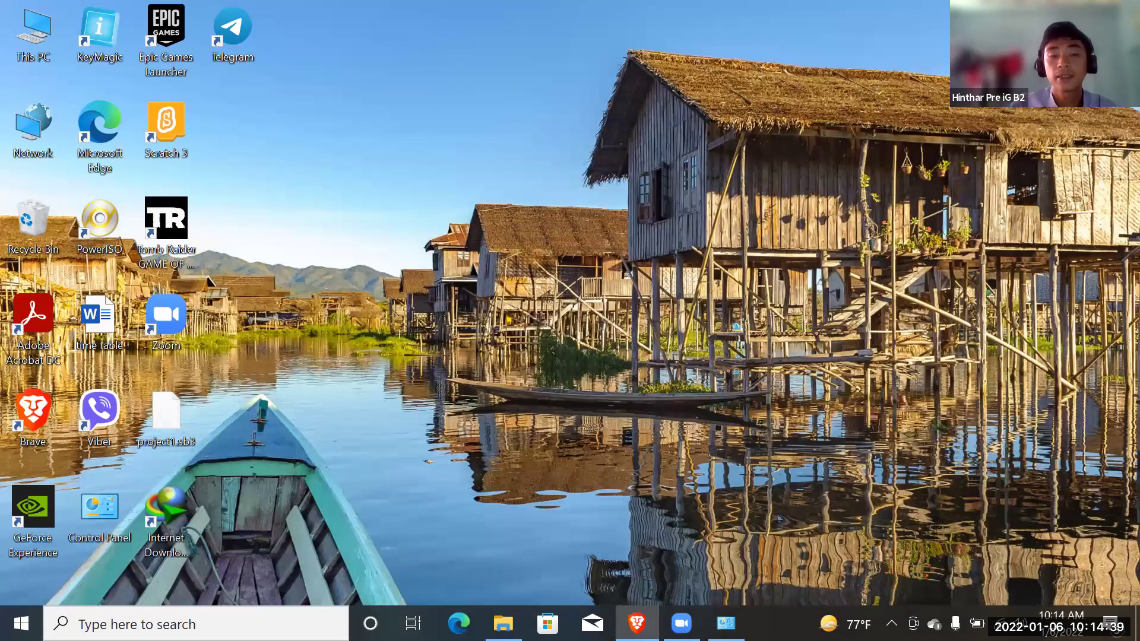
pyautogui.press('super+d')
pyautogui.click(325, 4)
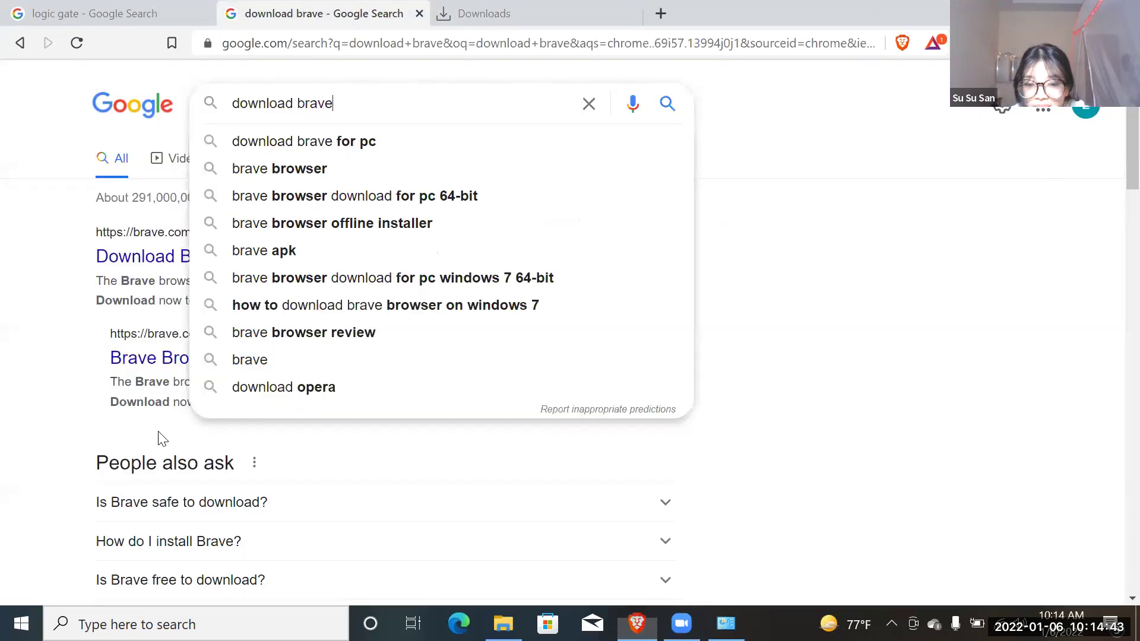
pyautogui.press('super+d')
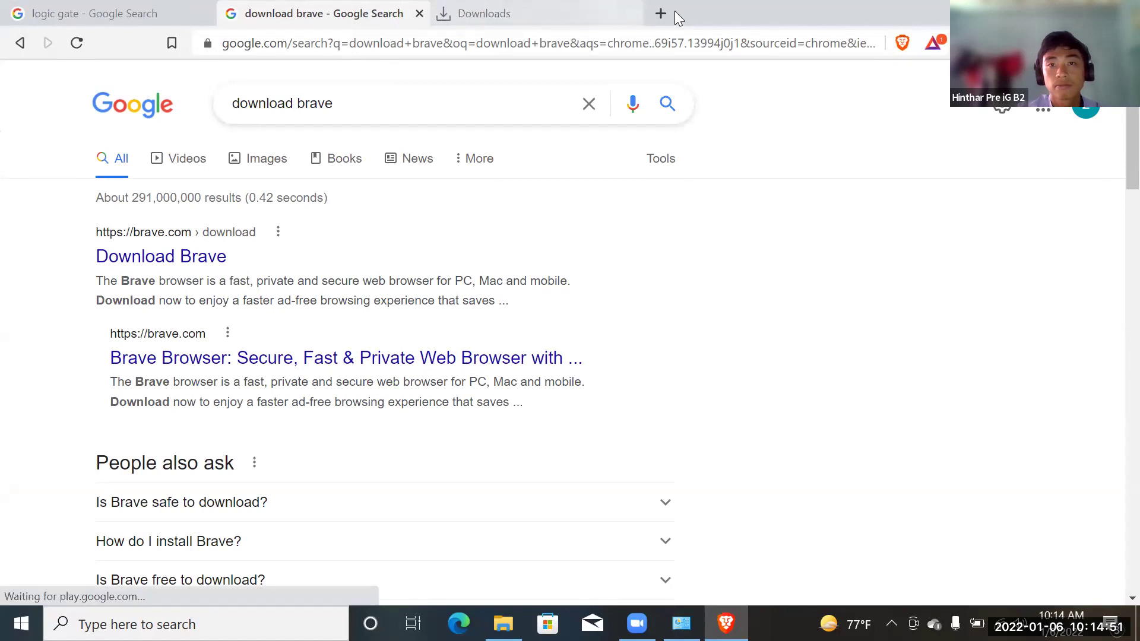
# Close the Downloads and download brave tabs and load igetintopc.com in the remaining logic gate tab
pyautogui.click(631, 13)
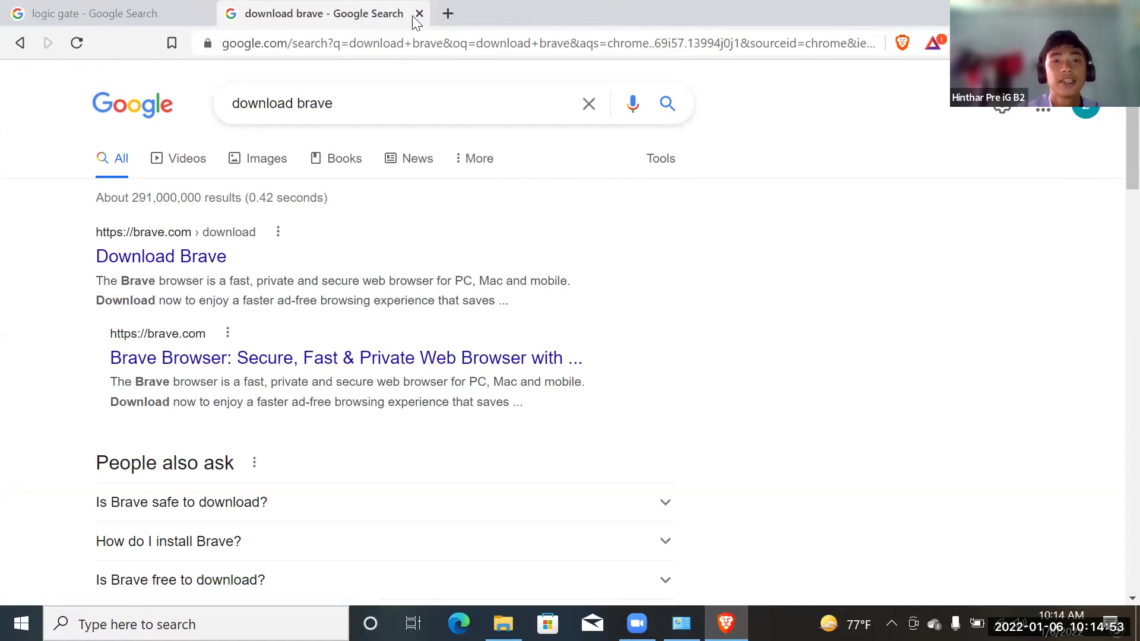
pyautogui.hotkey('ctrl', 'w')
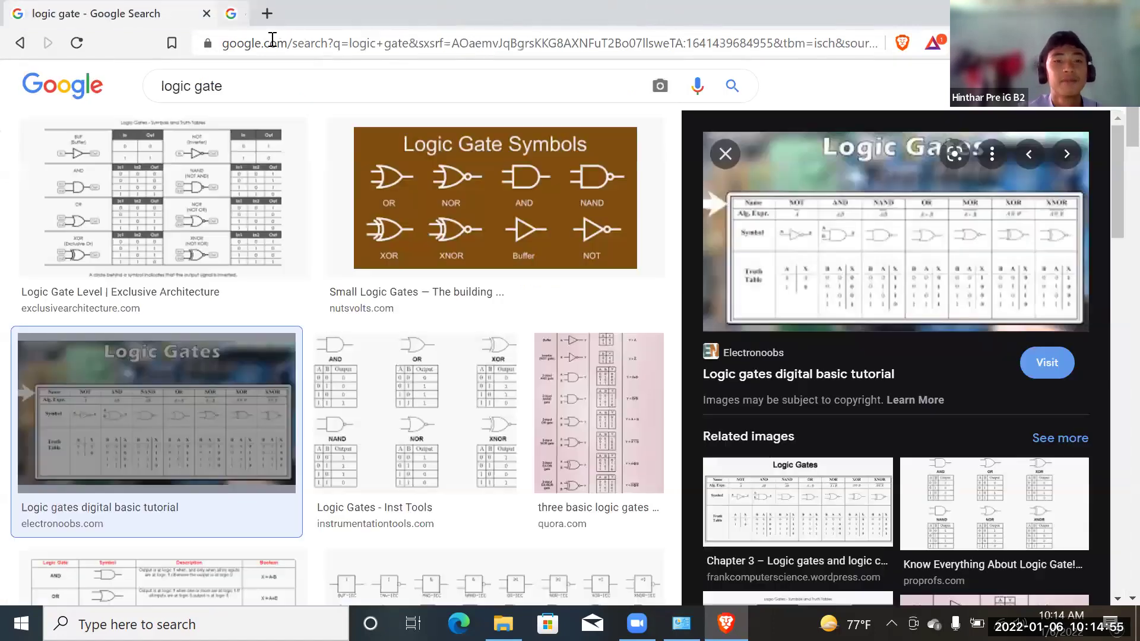
pyautogui.click(271, 40)
pyautogui.write('igetintopc.com')
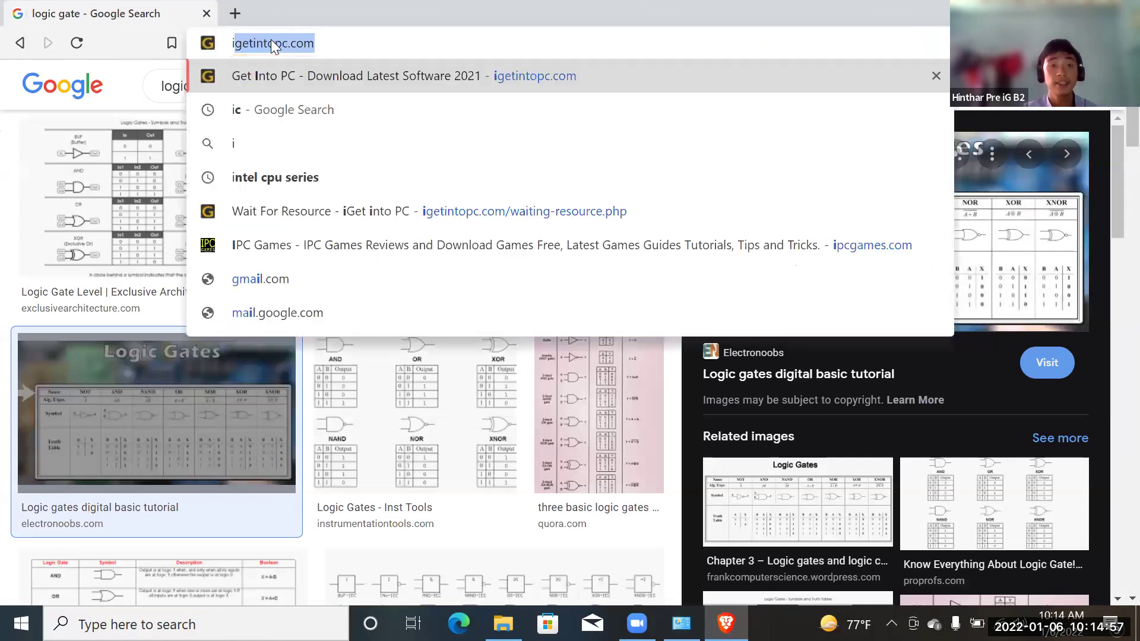
pyautogui.press('Return')
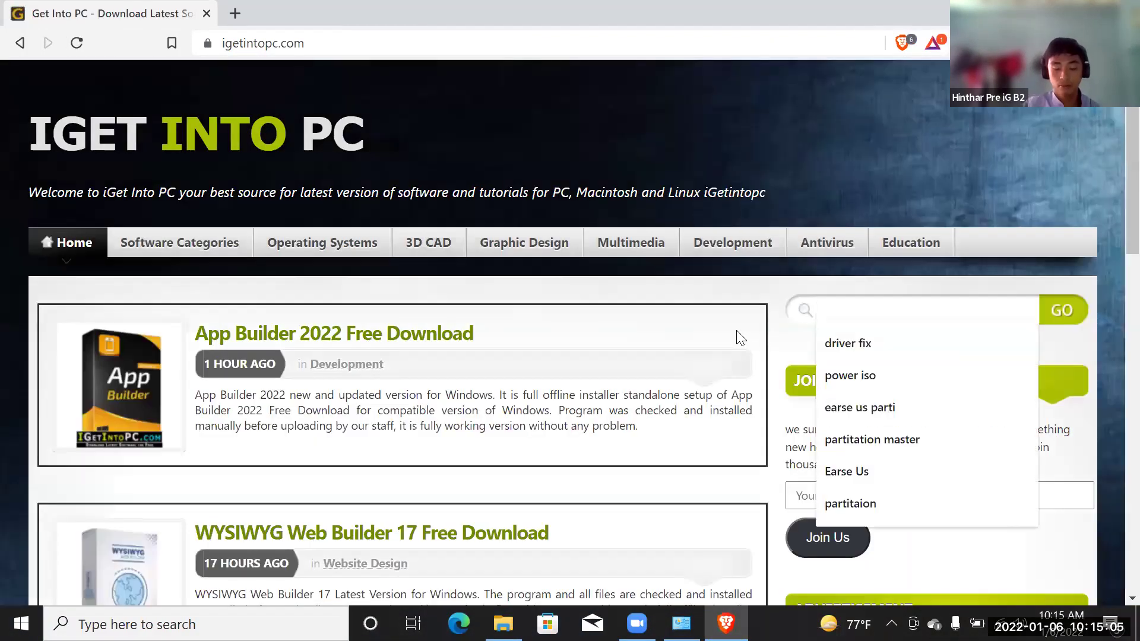
# Search the iGetIntoPC site for "idm" and look over the results
pyautogui.write('idm')
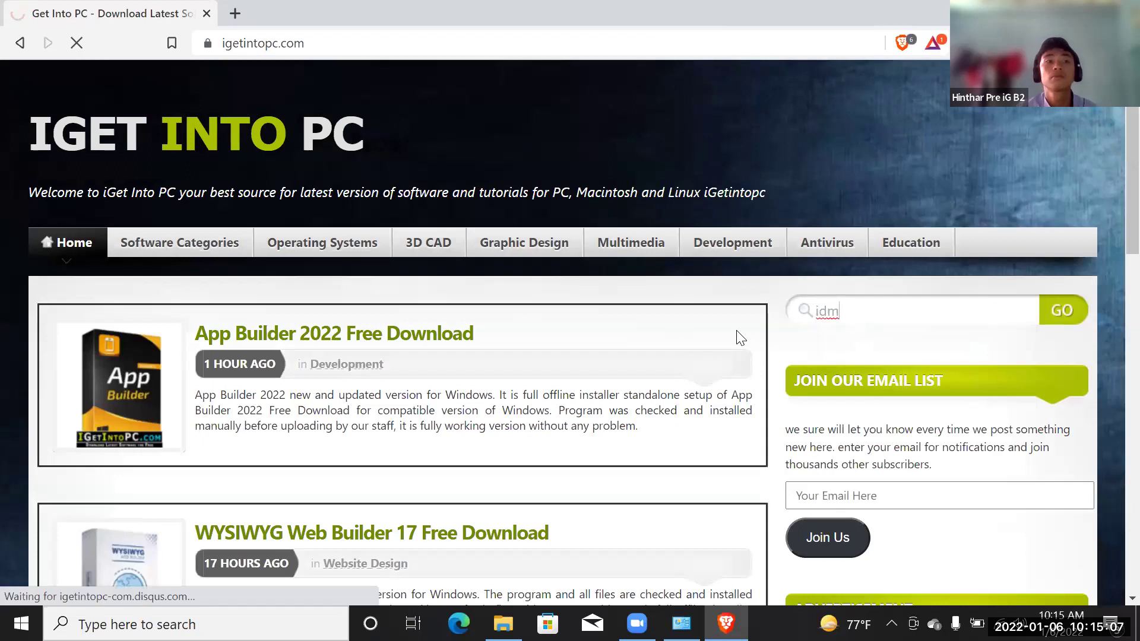
pyautogui.press('Return')
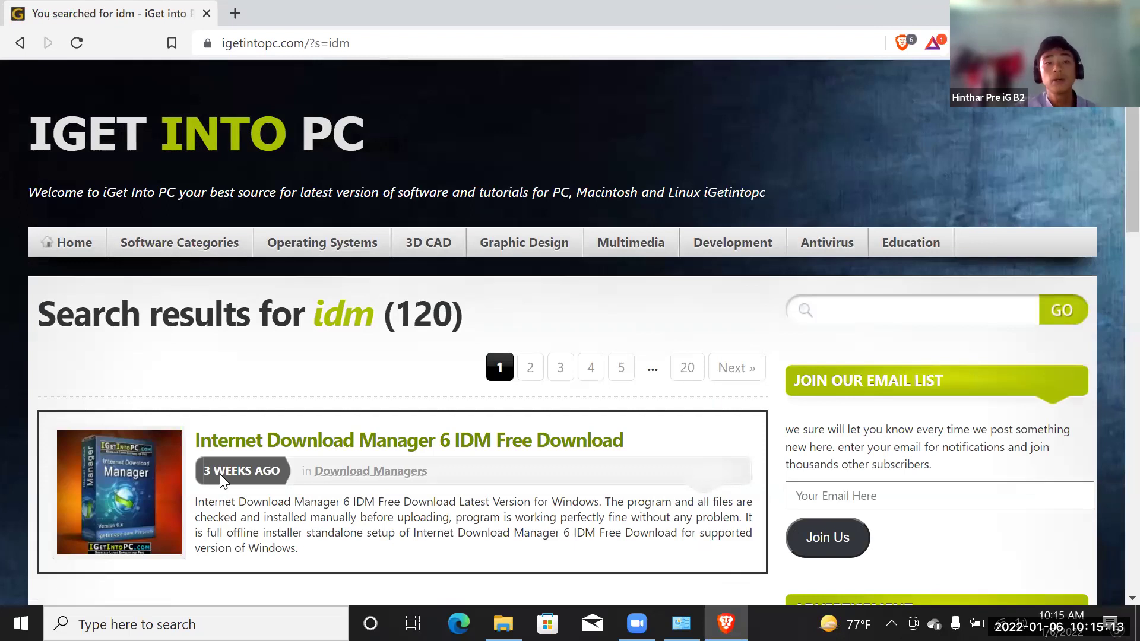
pyautogui.scroll(-3, 1114, 510)
pyautogui.scroll(3, 1114, 509)
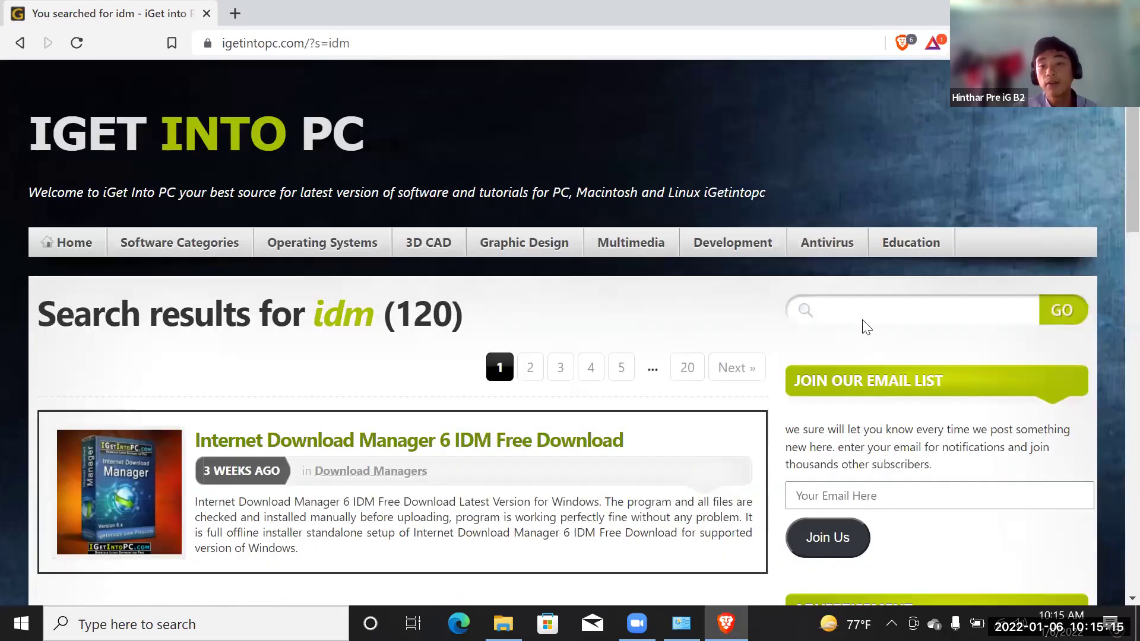
# Look through the idm search results and open the "Internet Download Manager 6 IDM Free Download" page
pyautogui.scroll(-14, 261, 446)
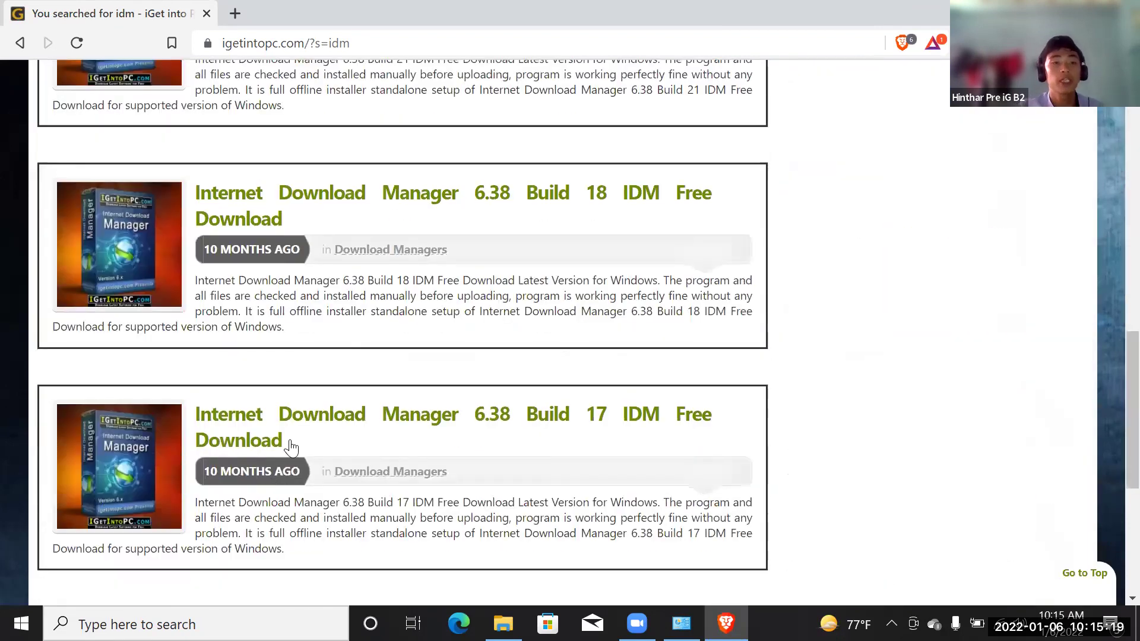
pyautogui.press('Home')
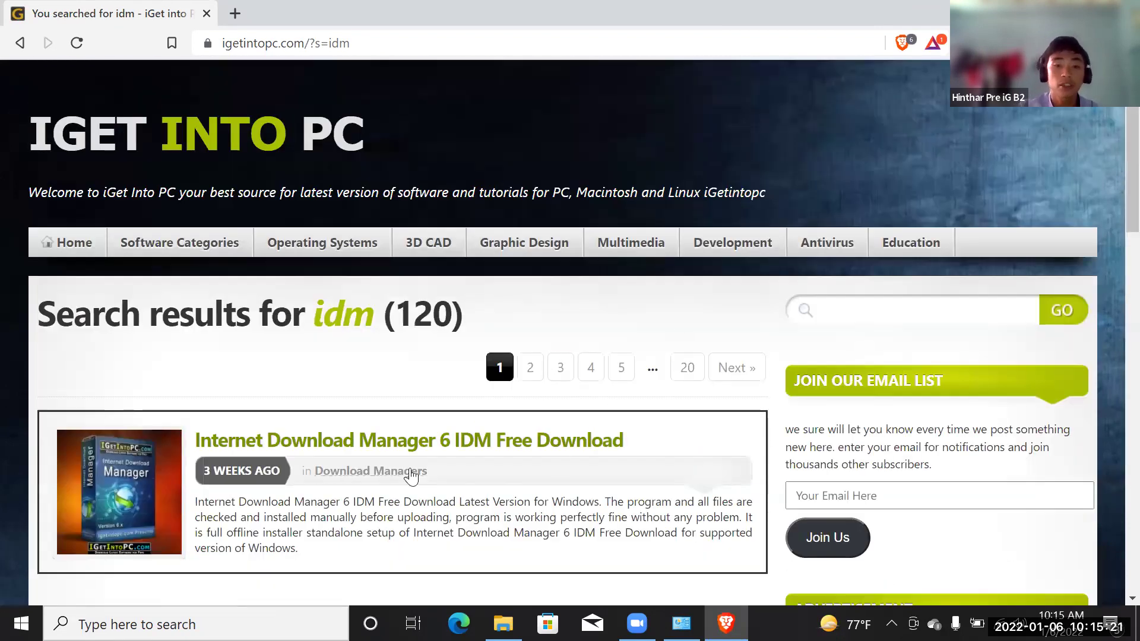
pyautogui.scroll(-2, 382, 458)
pyautogui.scroll(-3, 279, 321)
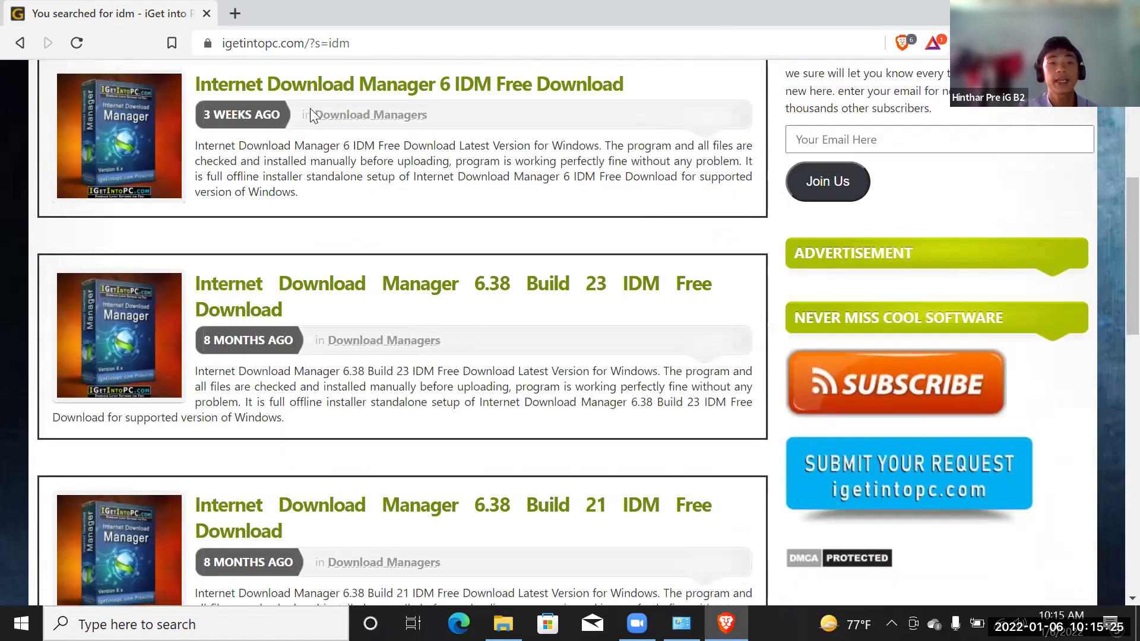
pyautogui.click(318, 84)
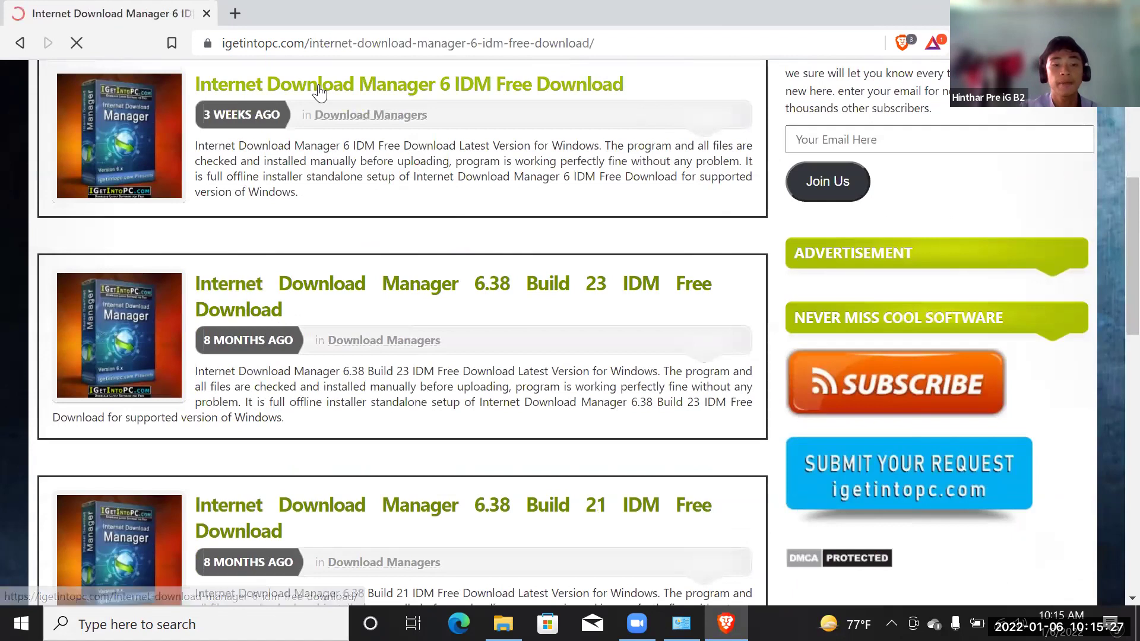
# Look through the Internet Download Manager 6 overview, features and setup details, and request the download at the end of the article
pyautogui.scroll(-1, 472, 427)
pyautogui.scroll(-5, 468, 422)
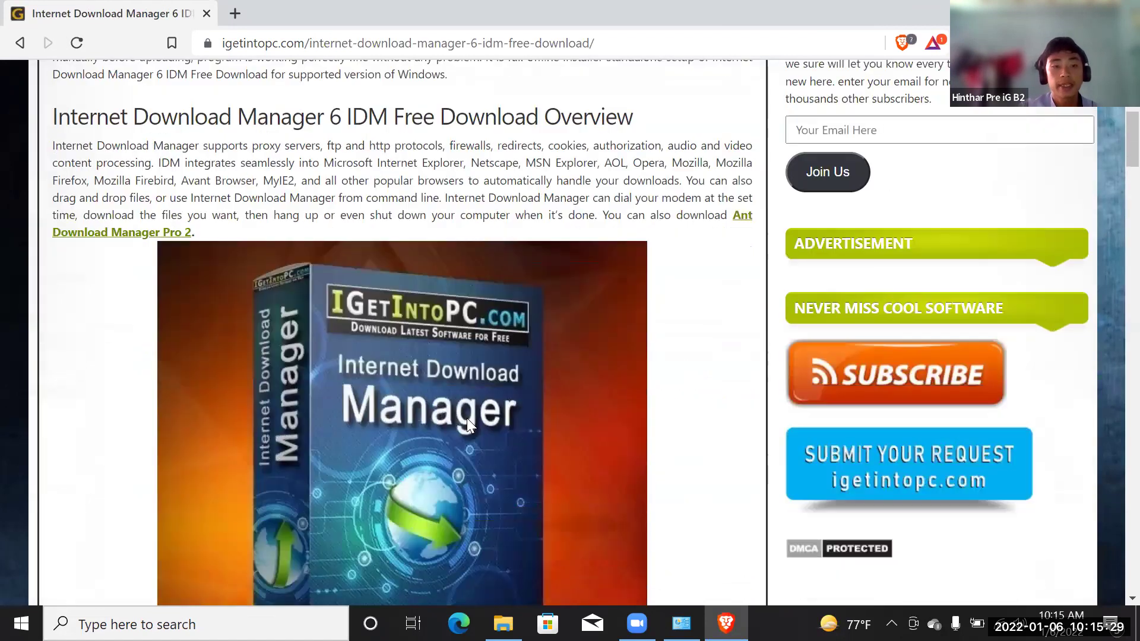
pyautogui.scroll(-5, 467, 419)
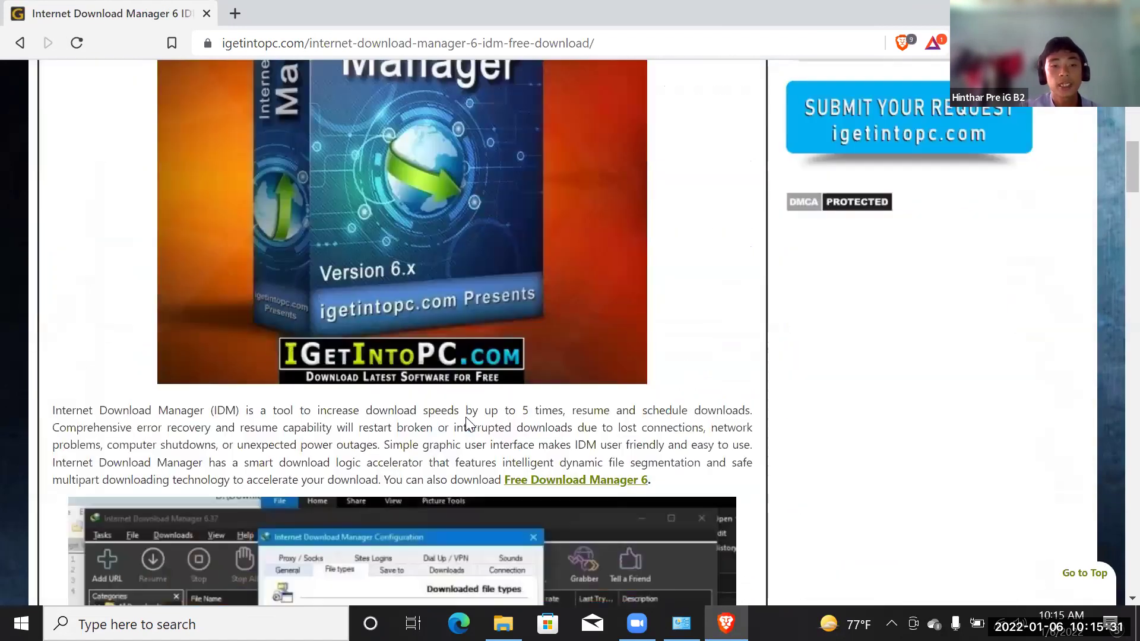
pyautogui.scroll(-8, 465, 417)
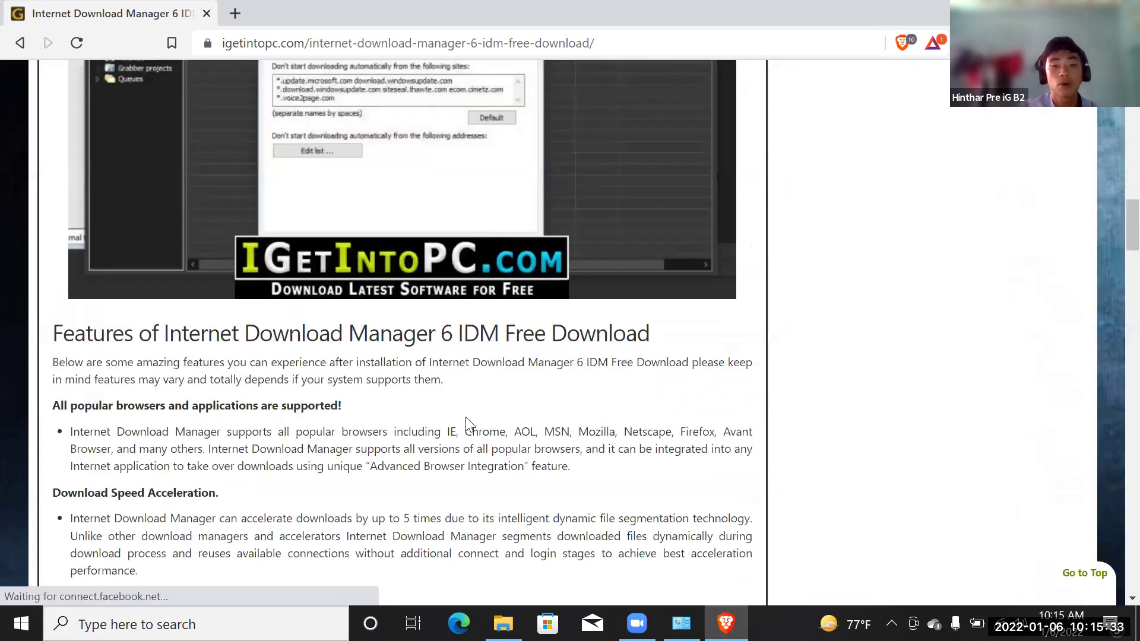
pyautogui.scroll(-8, 467, 422)
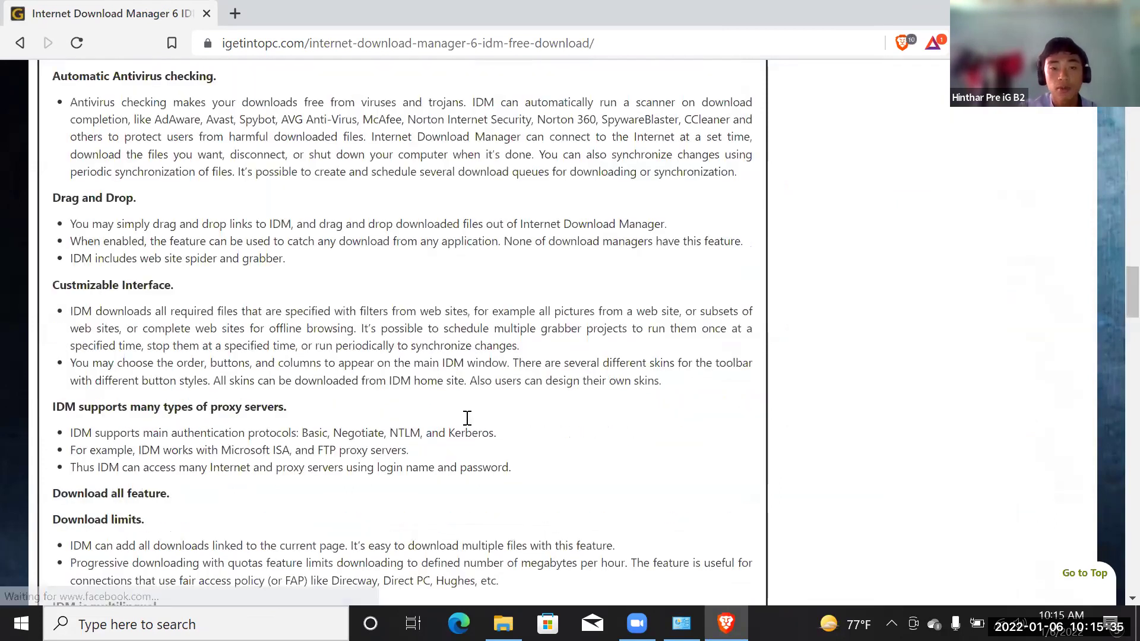
pyautogui.scroll(-10, 467, 419)
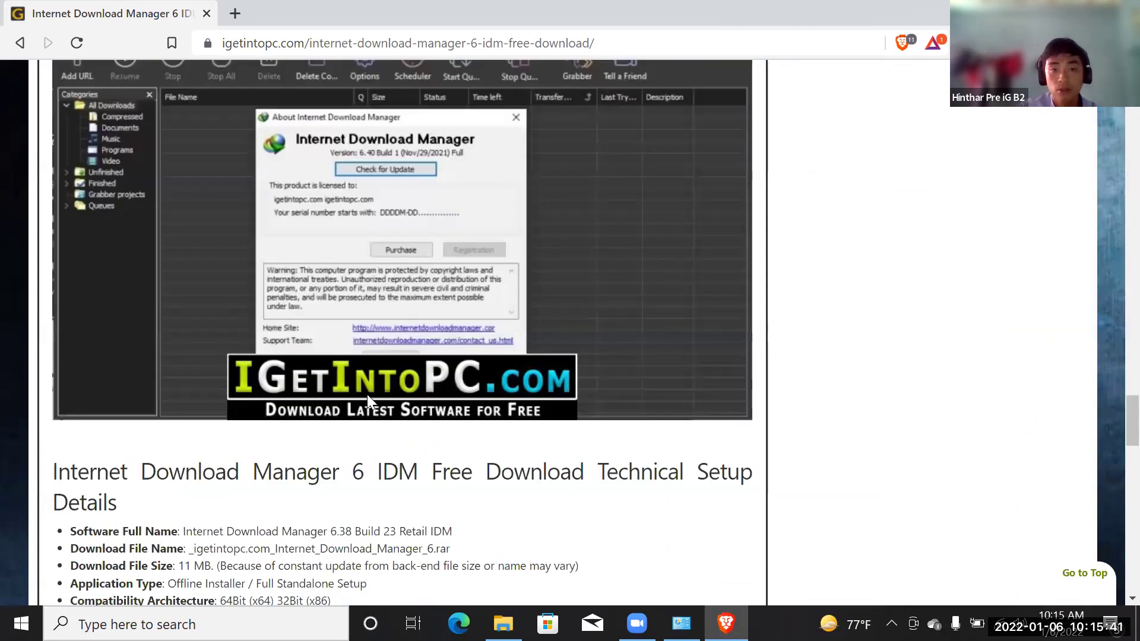
pyautogui.scroll(-10, 366, 395)
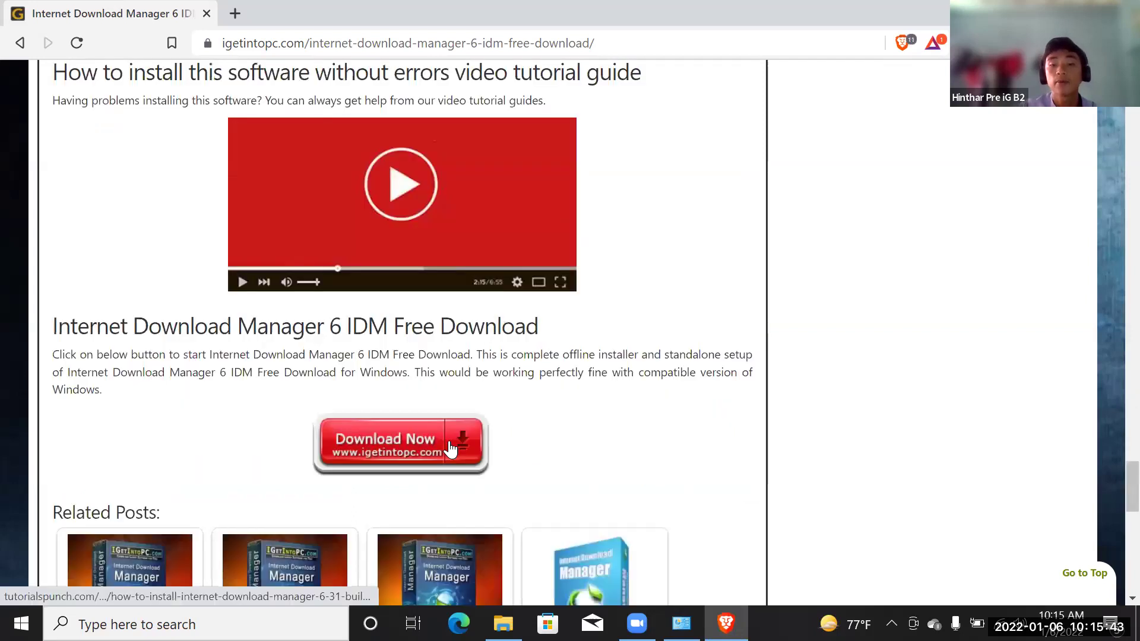
pyautogui.scroll(-6, 636, 425)
pyautogui.scroll(6, 564, 395)
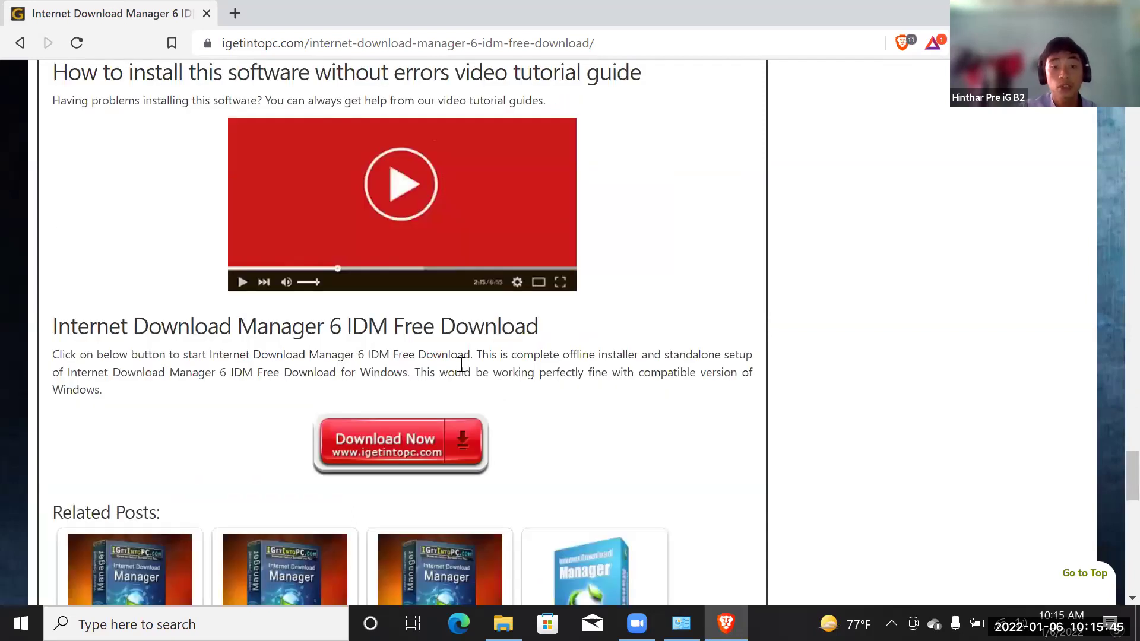
pyautogui.click(432, 360)
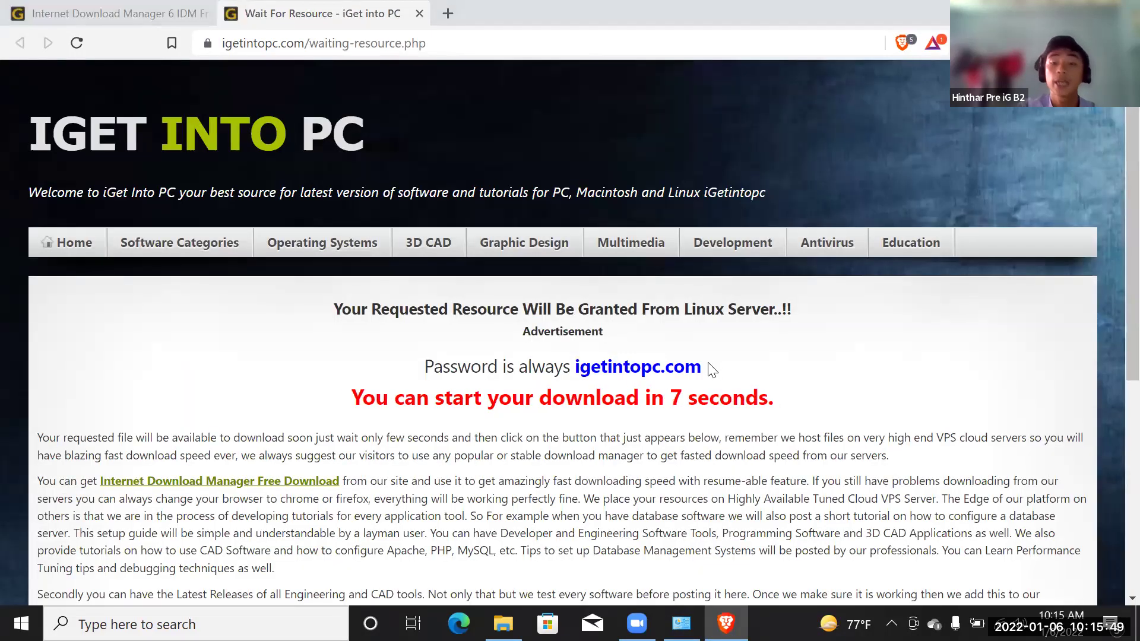
# Highlight the archive password given on the download waiting page
pyautogui.click(703, 369)
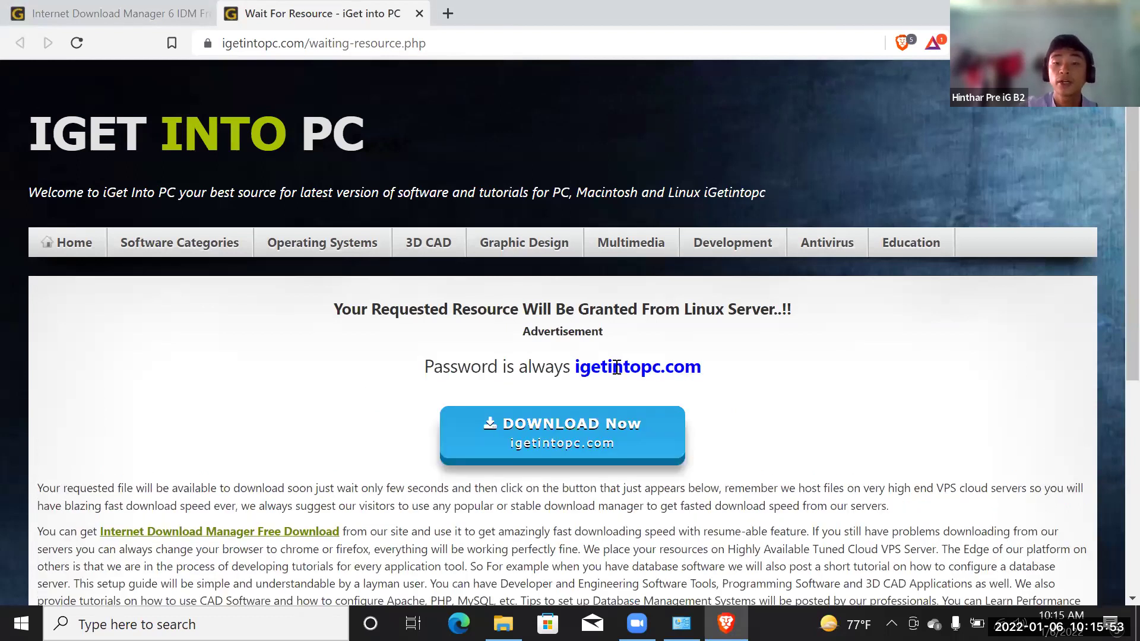
pyautogui.doubleClick(599, 368)
pyautogui.click(699, 371)
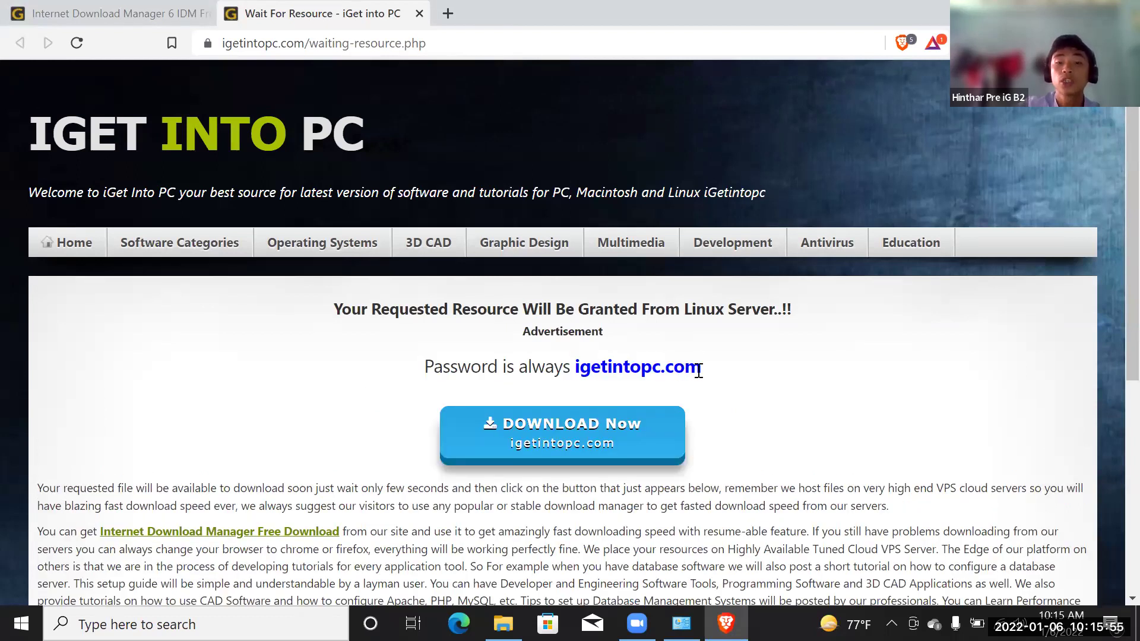
pyautogui.moveTo(699, 371); pyautogui.dragTo(600, 369)
pyautogui.doubleClick(576, 368)
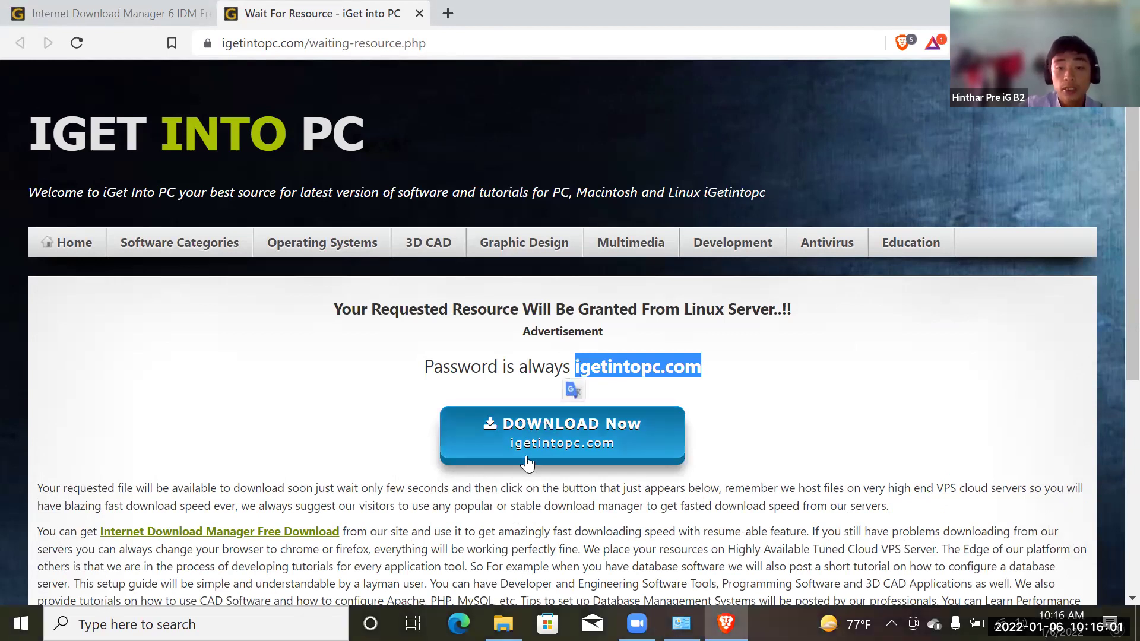
# Start the file download from the waiting page and highlight "not secure" in the form warning
pyautogui.click(575, 432)
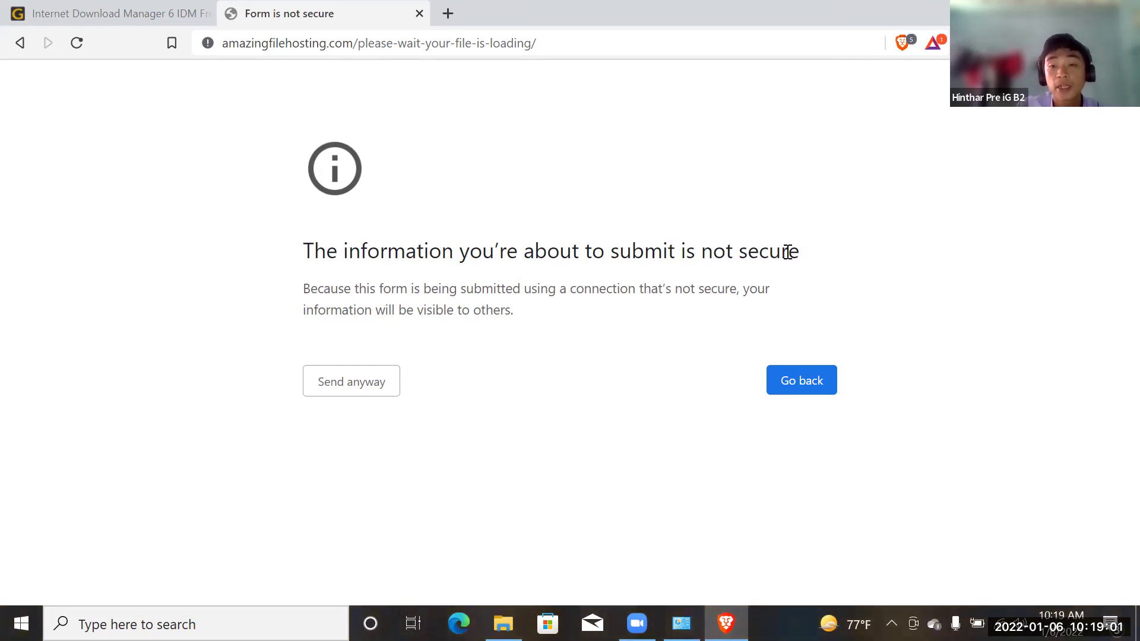
pyautogui.moveTo(748, 260); pyautogui.dragTo(704, 239)
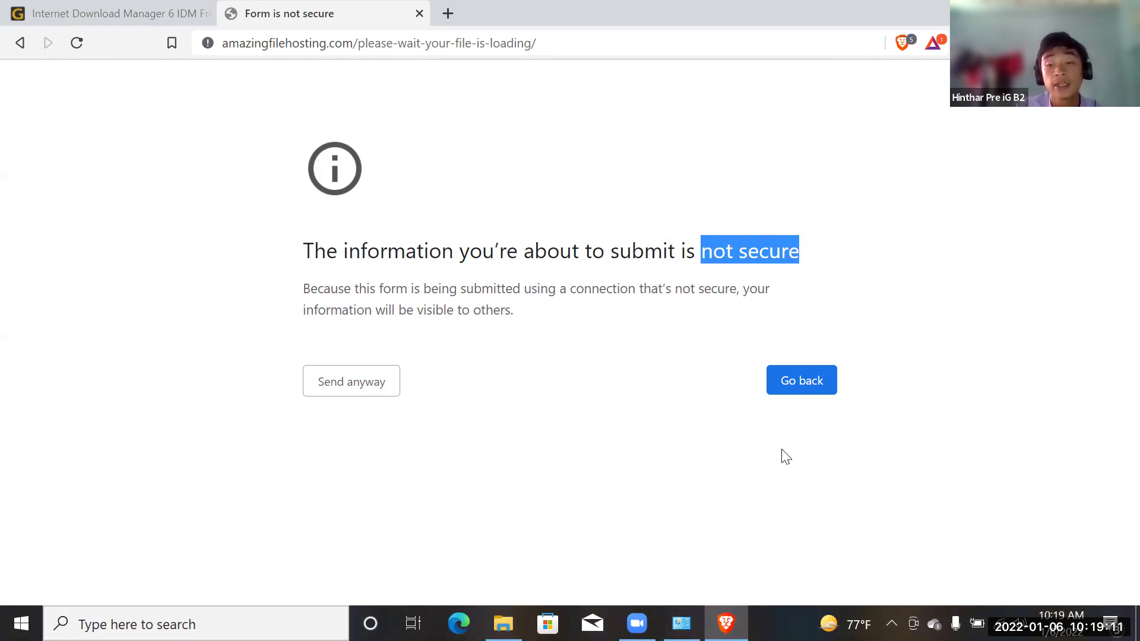
pyautogui.click(806, 252)
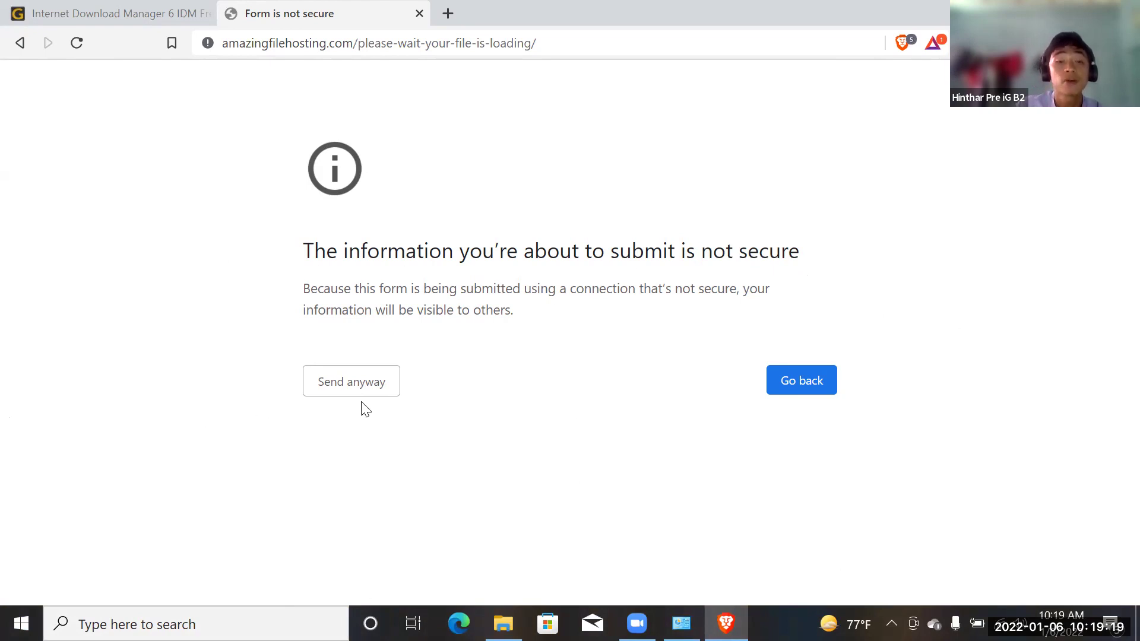
# Send the form despite the security warning and cancel the file download in the Download File Info dialog
pyautogui.click(356, 381)
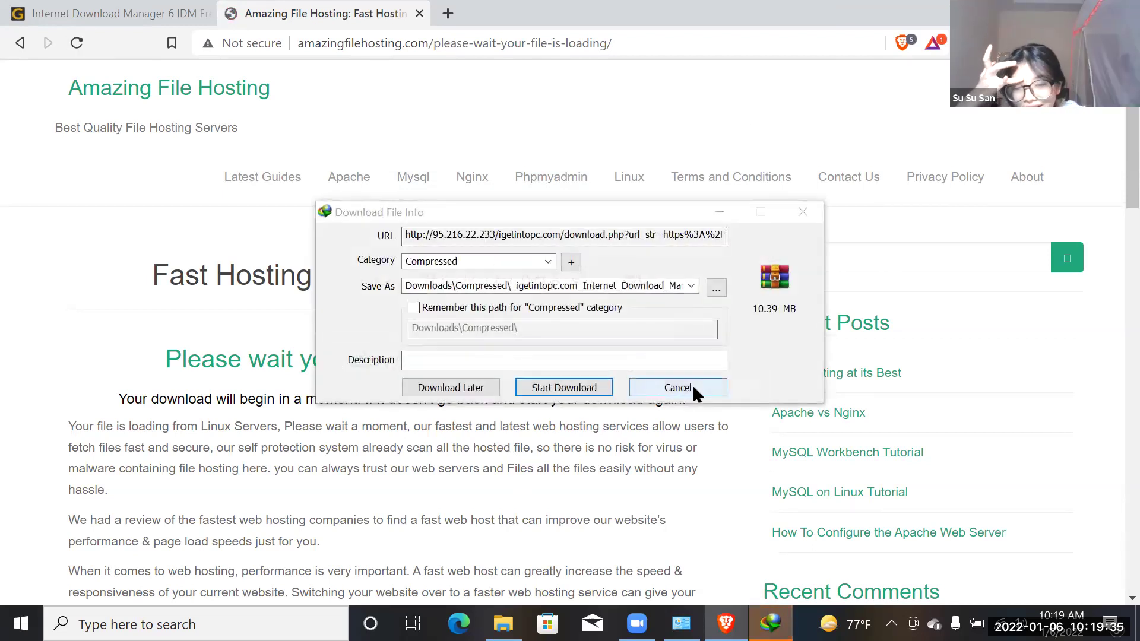
pyautogui.click(677, 388)
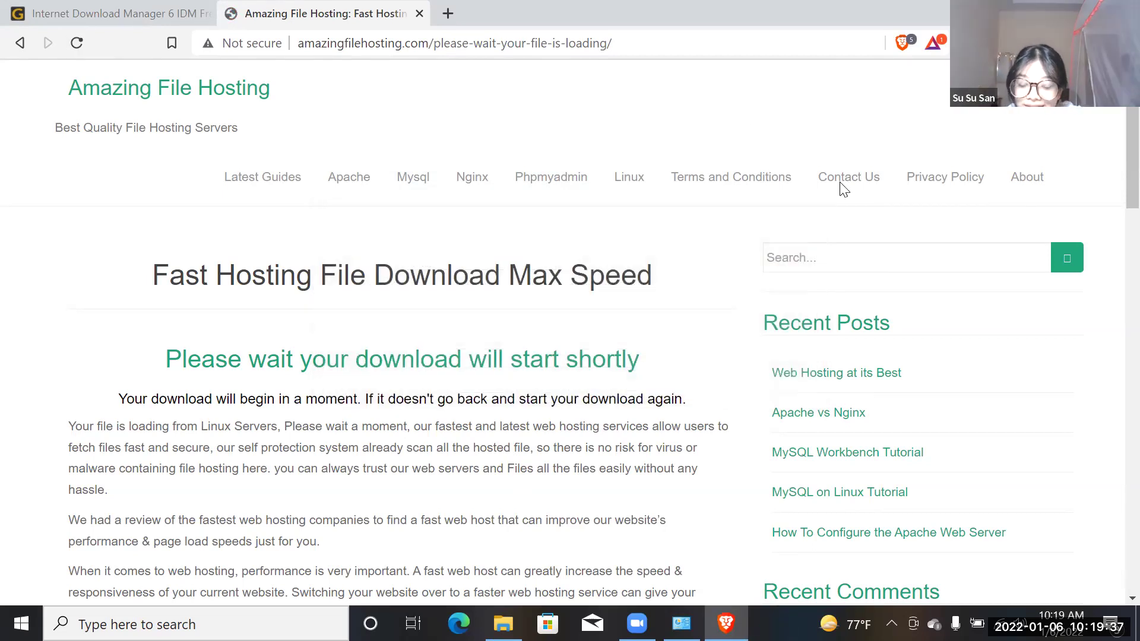
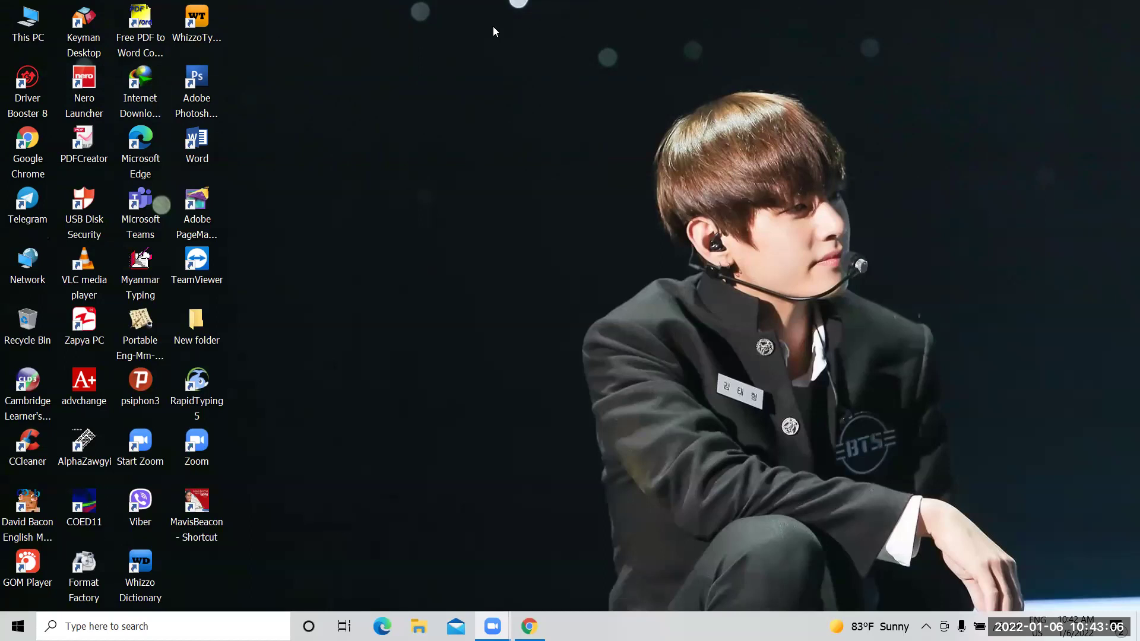
# Open the Downloads folder through This PC and run the ChromeSetup installer
pyautogui.click(28, 24)
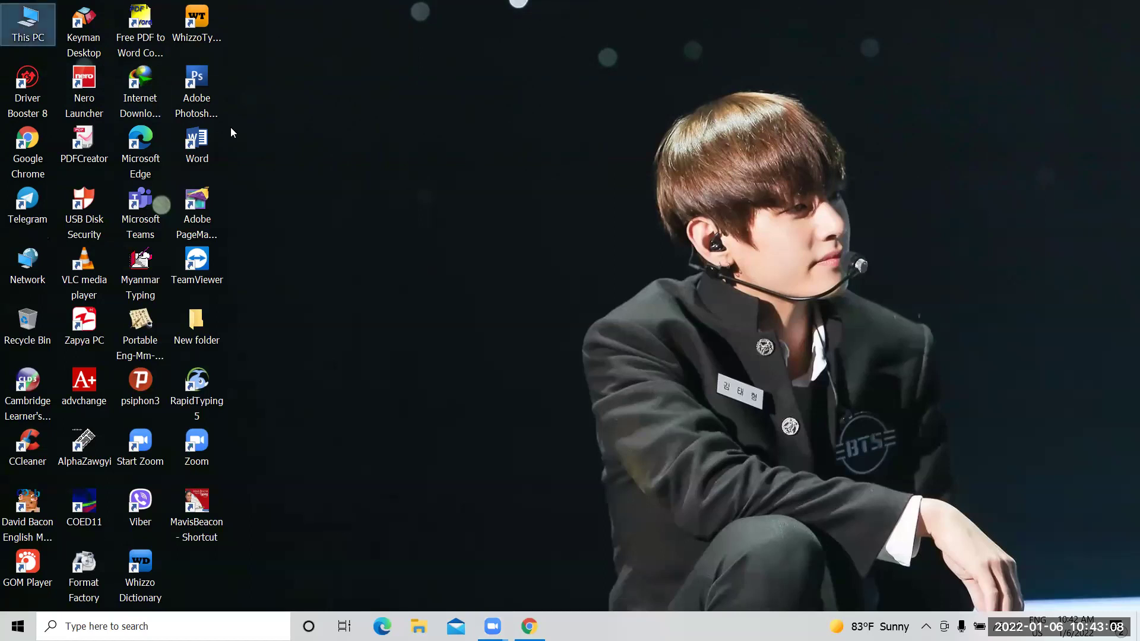
pyautogui.press('Return')
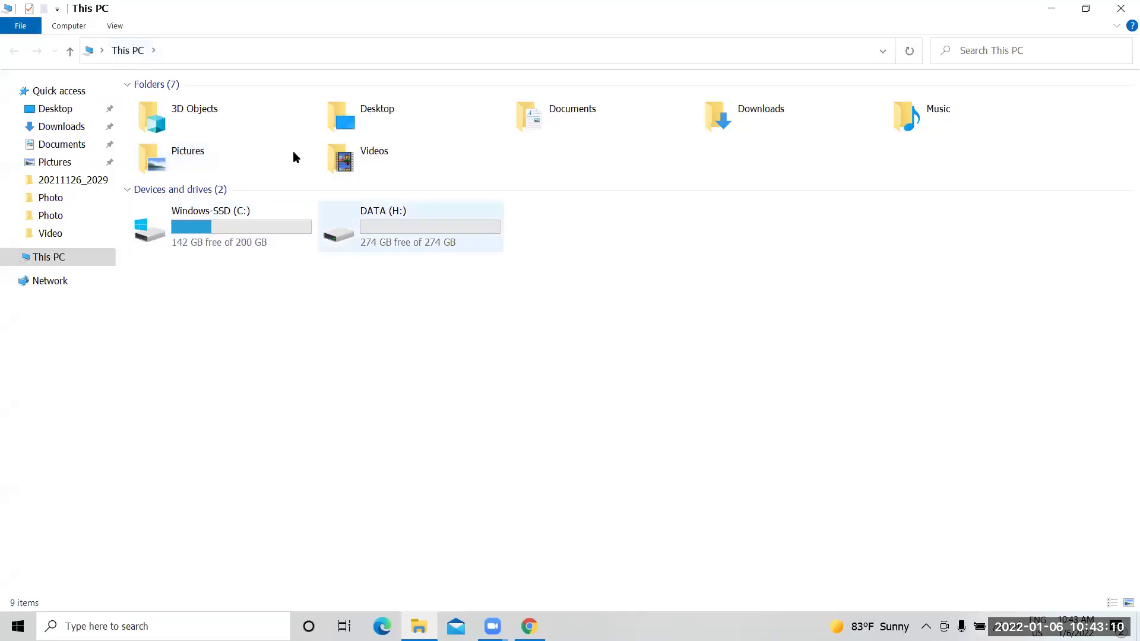
pyautogui.click(77, 128)
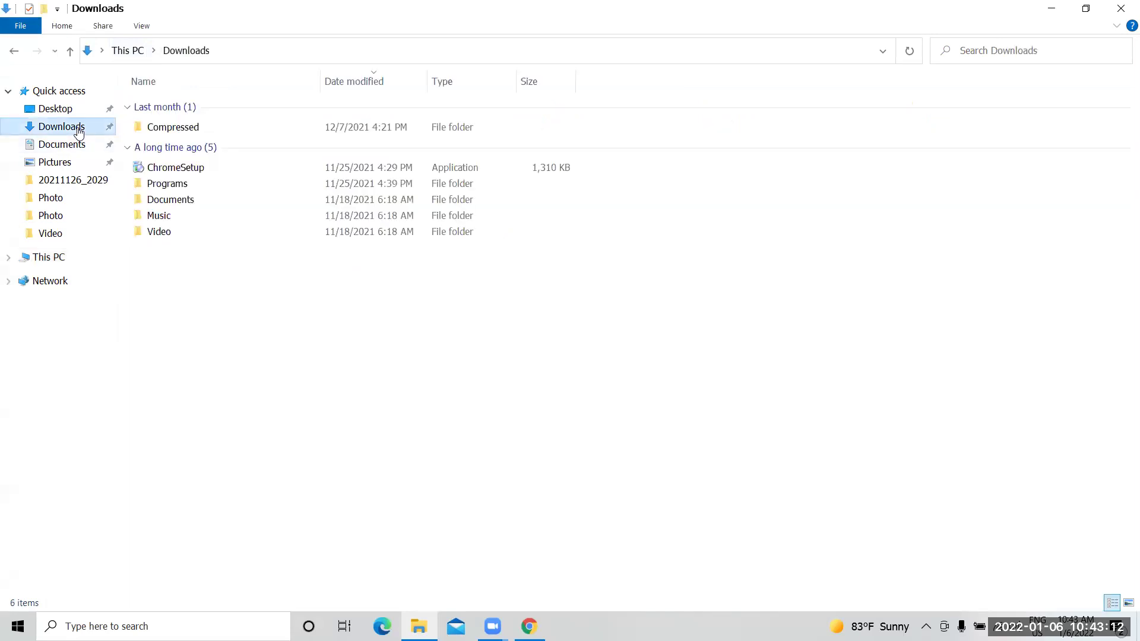
pyautogui.doubleClick(238, 174)
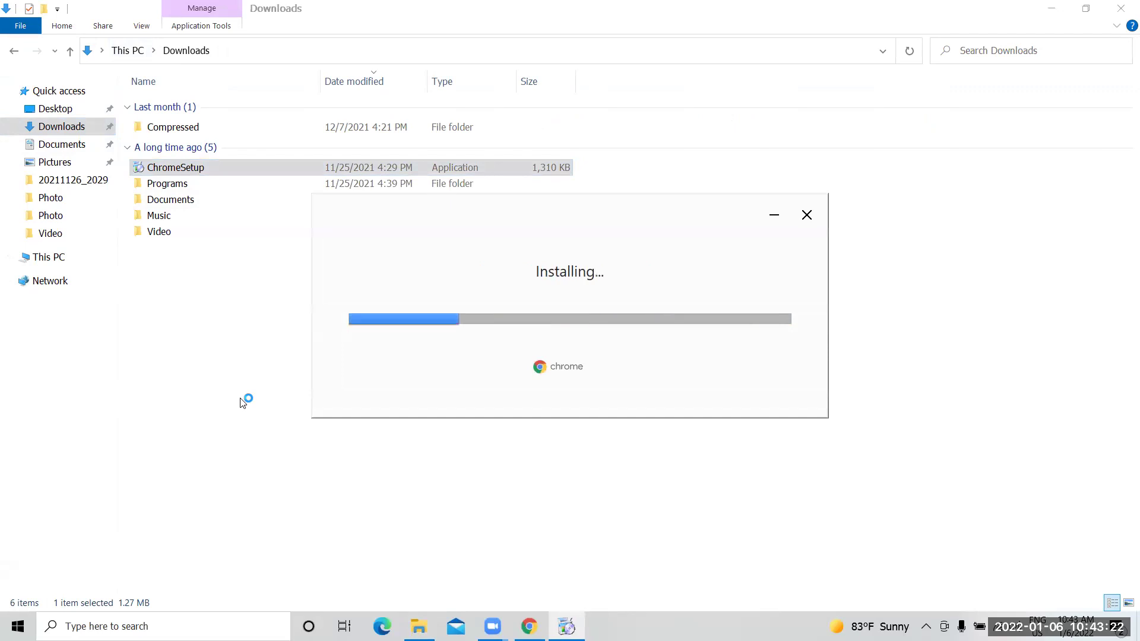
# Close the Chrome installer window and the new Chrome window with its New Tab page
pyautogui.click(808, 215)
pyautogui.click(660, 332)
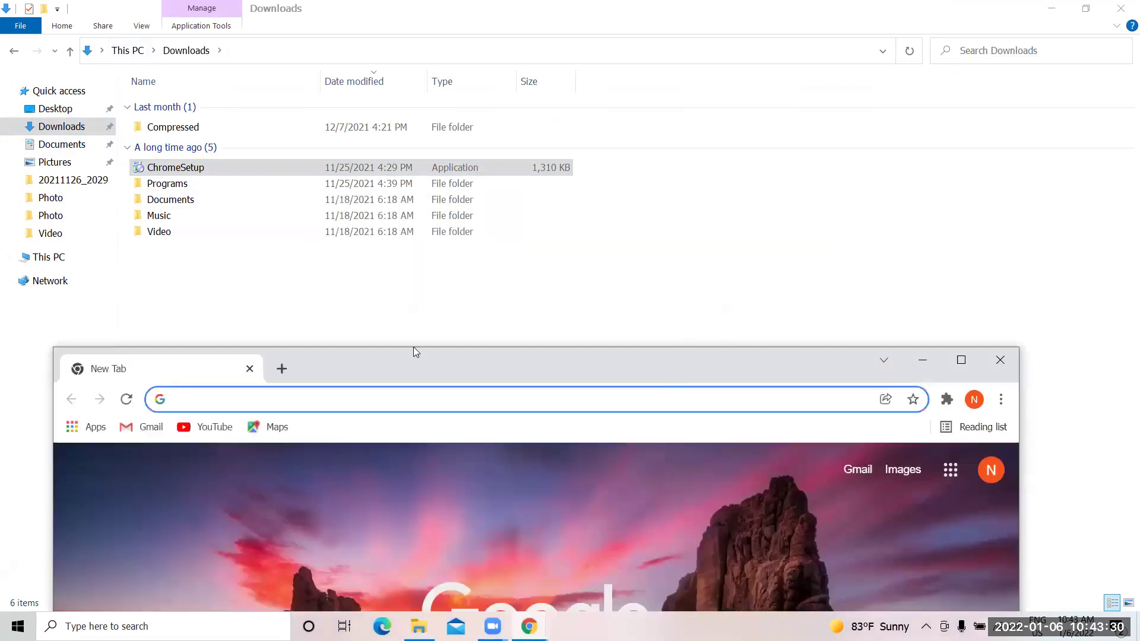
pyautogui.click(250, 369)
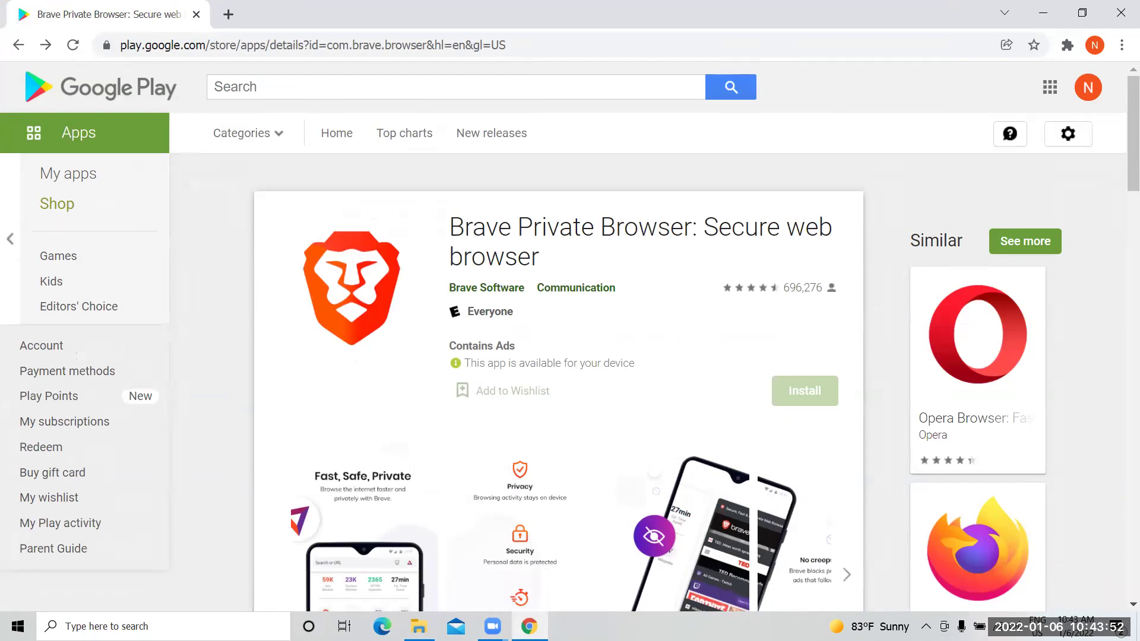
# Look over the screenshots and description of Brave Private Browser on its Google Play page
pyautogui.scroll(-1, 841, 525)
pyautogui.scroll(-6, 841, 525)
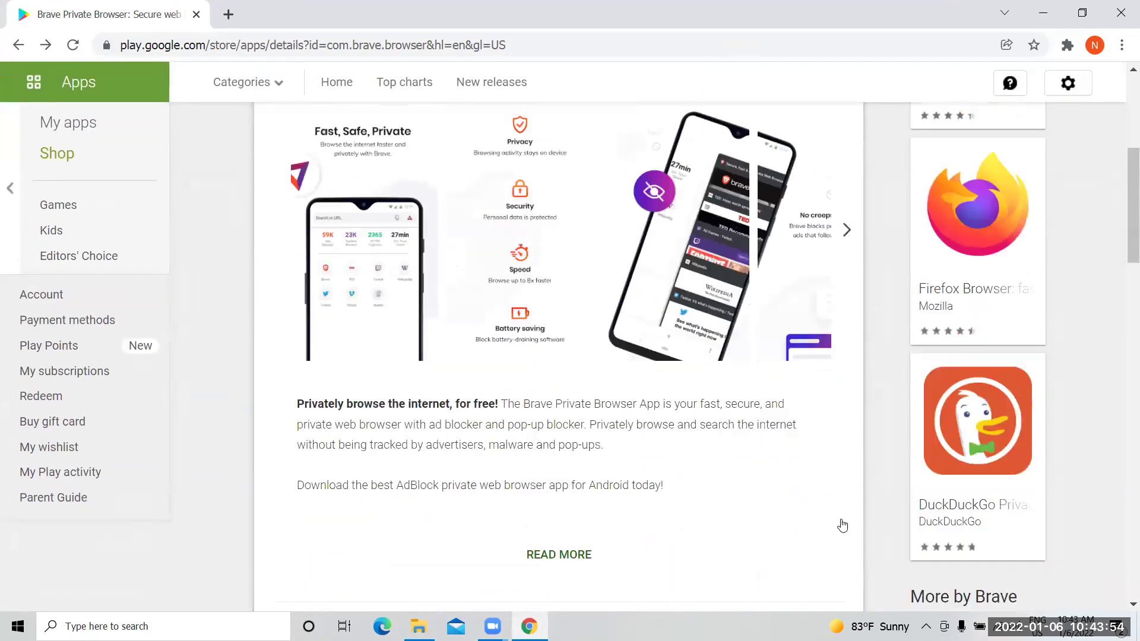
pyautogui.scroll(7, 842, 525)
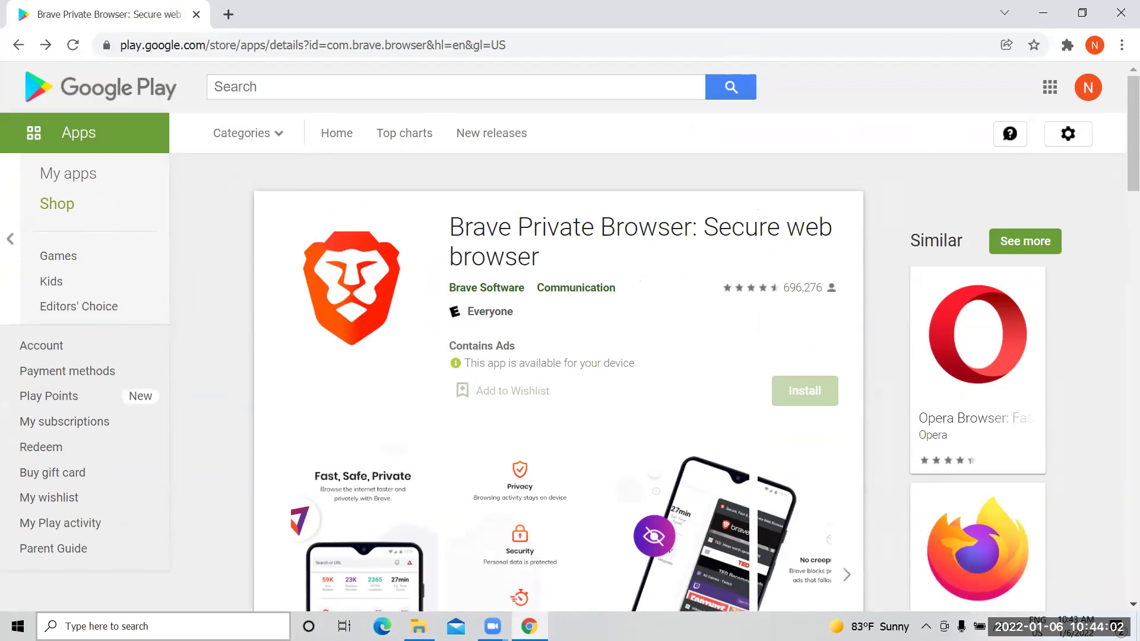
pyautogui.click(160, 626)
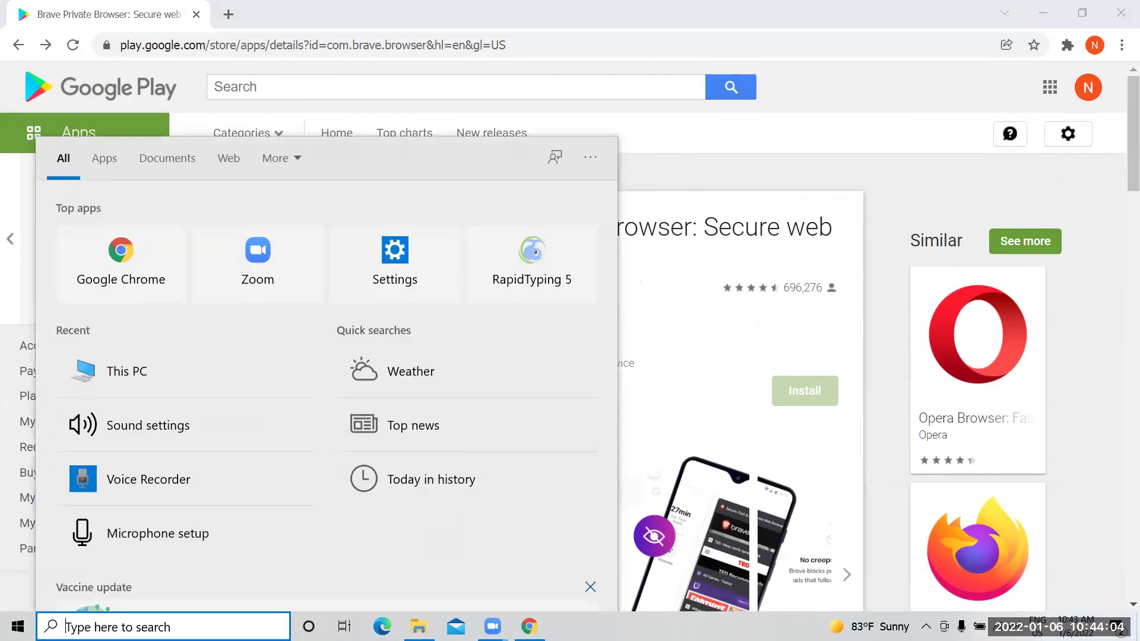
pyautogui.click(824, 512)
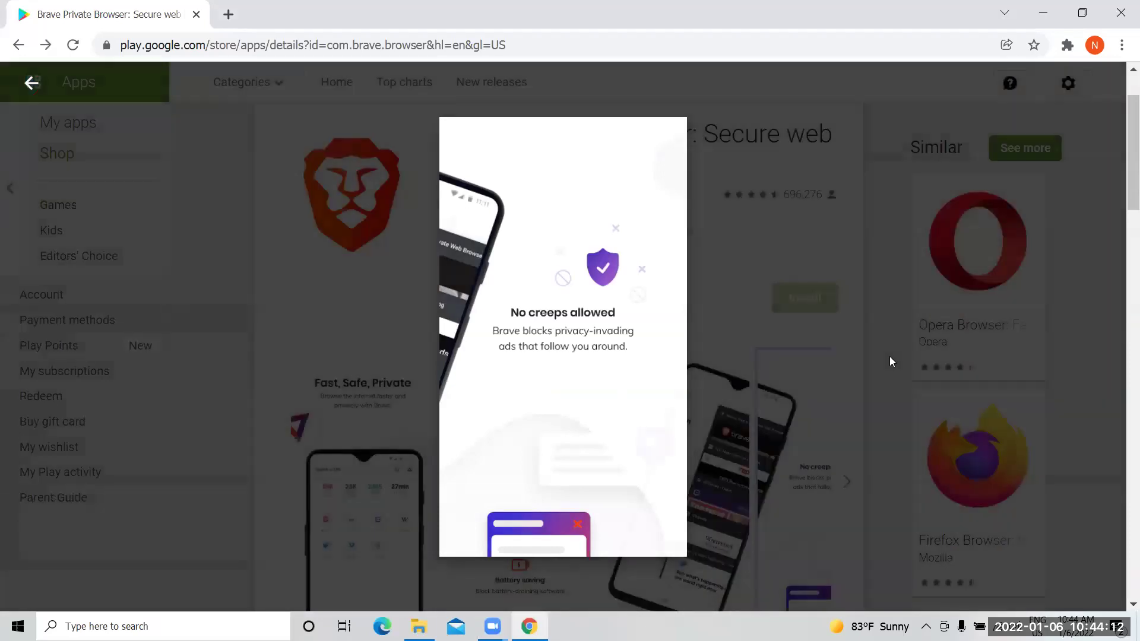
pyautogui.click(889, 361)
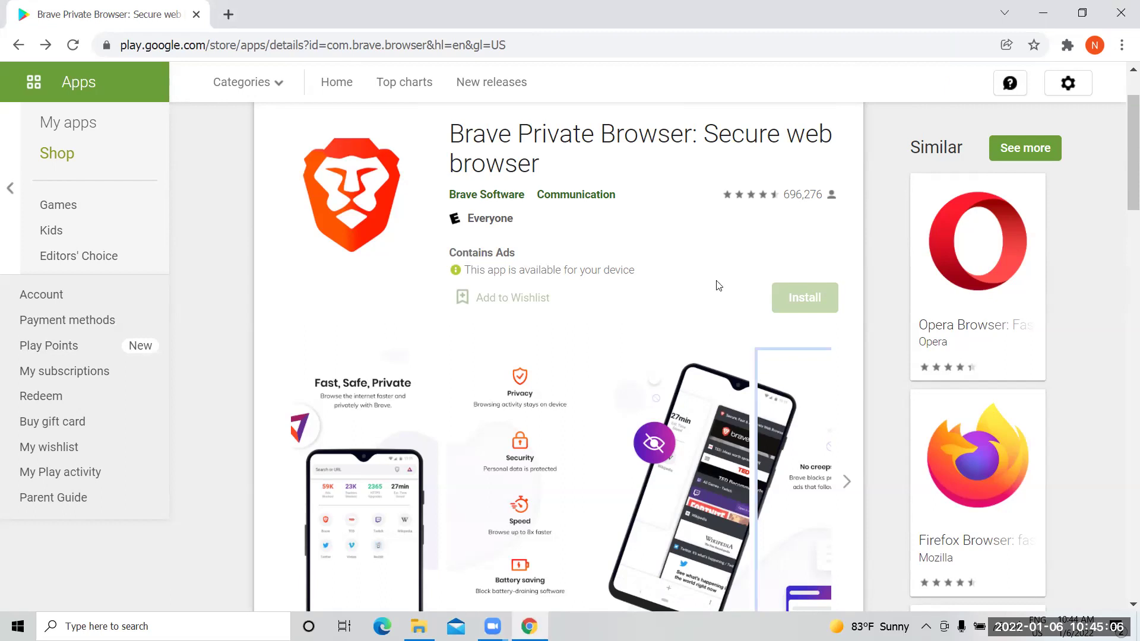
# Look over the Brave app's reviews on Google Play and close the Chrome window
pyautogui.scroll(-8, 817, 324)
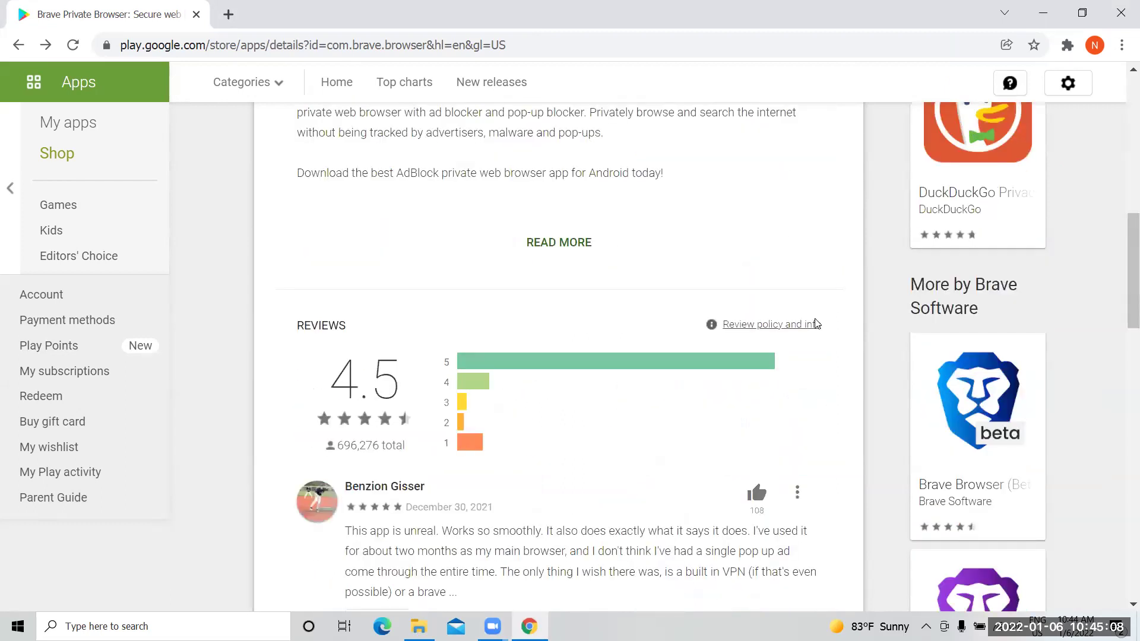
pyautogui.scroll(10, 816, 322)
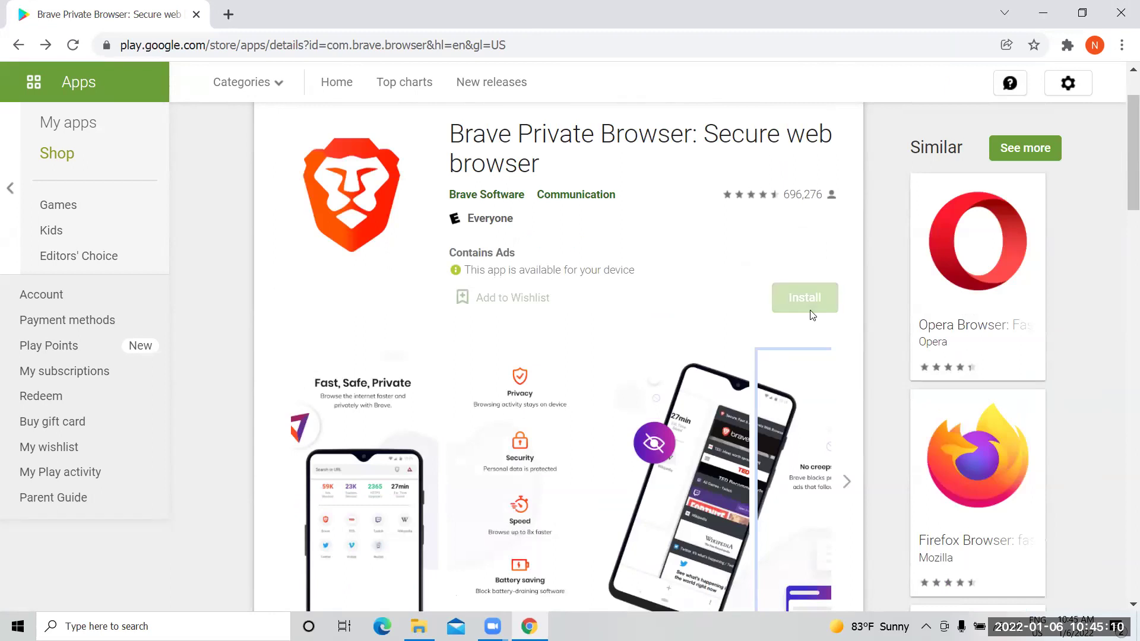
pyautogui.hotkey('alt', 'F4')
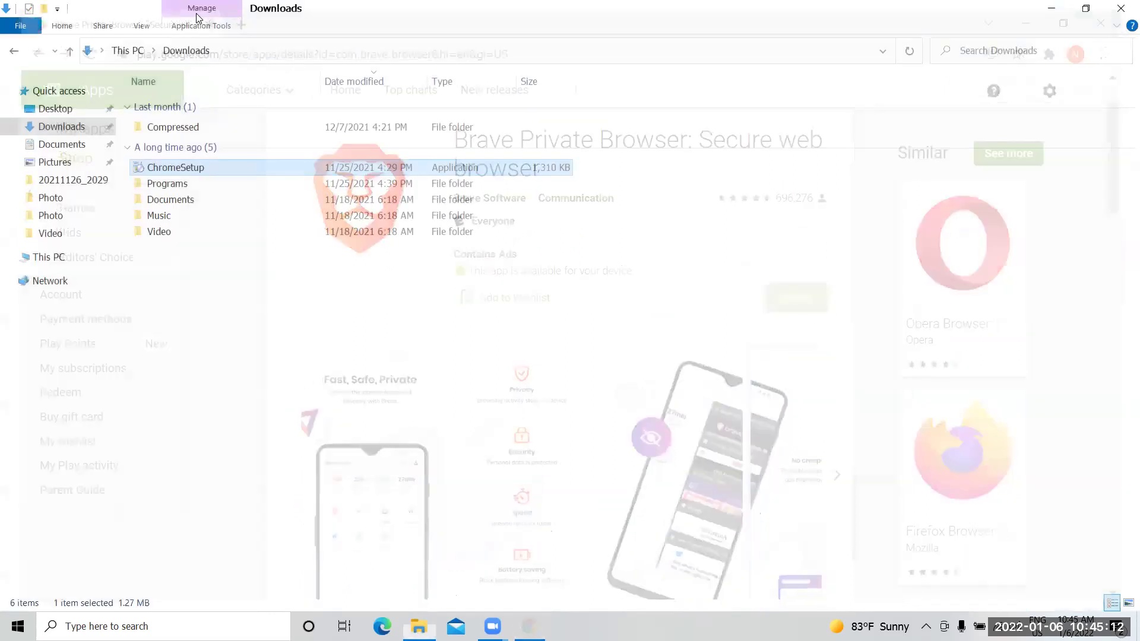
# Close the Downloads folder, open Google Chrome from the desktop and search Google for igetintopc
pyautogui.click(1120, 10)
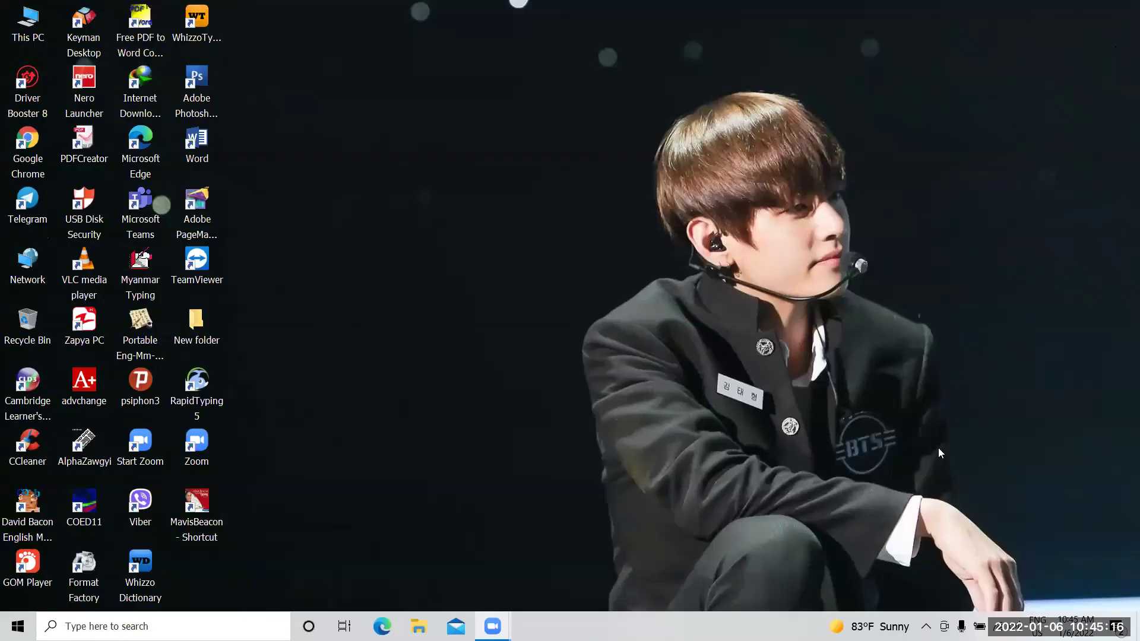
pyautogui.doubleClick(27, 143)
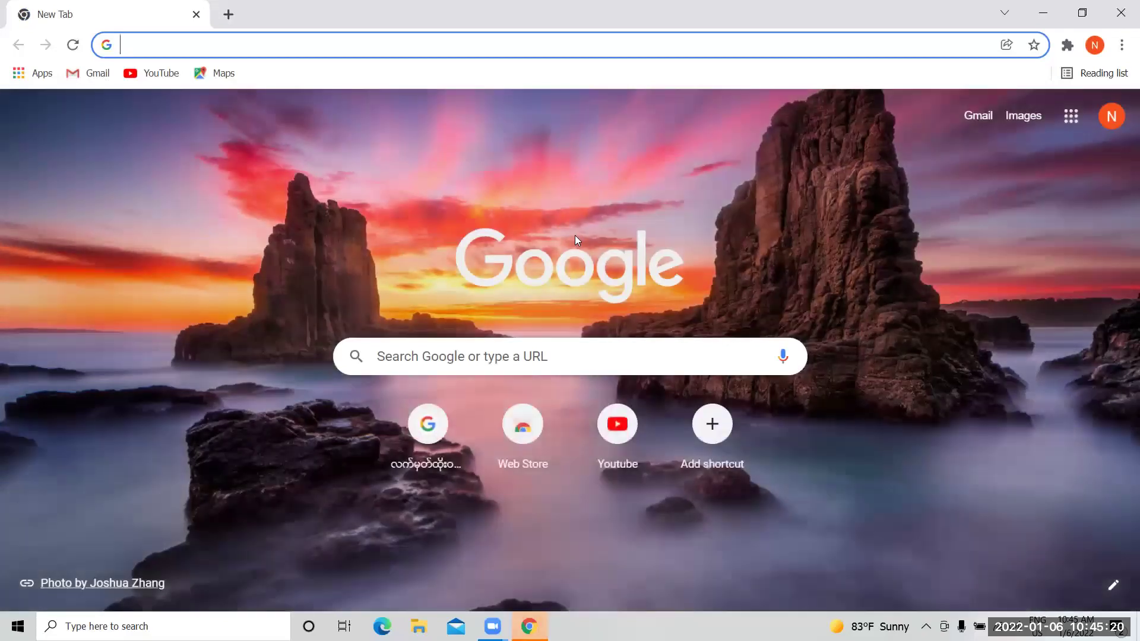
pyautogui.click(488, 354)
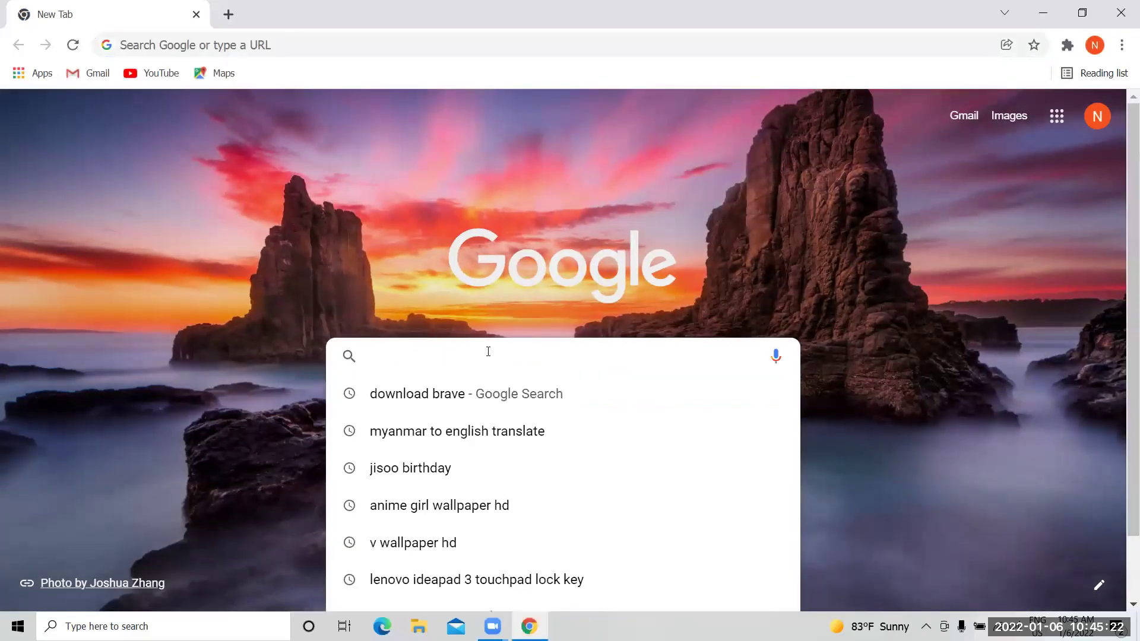
pyautogui.write('ig')
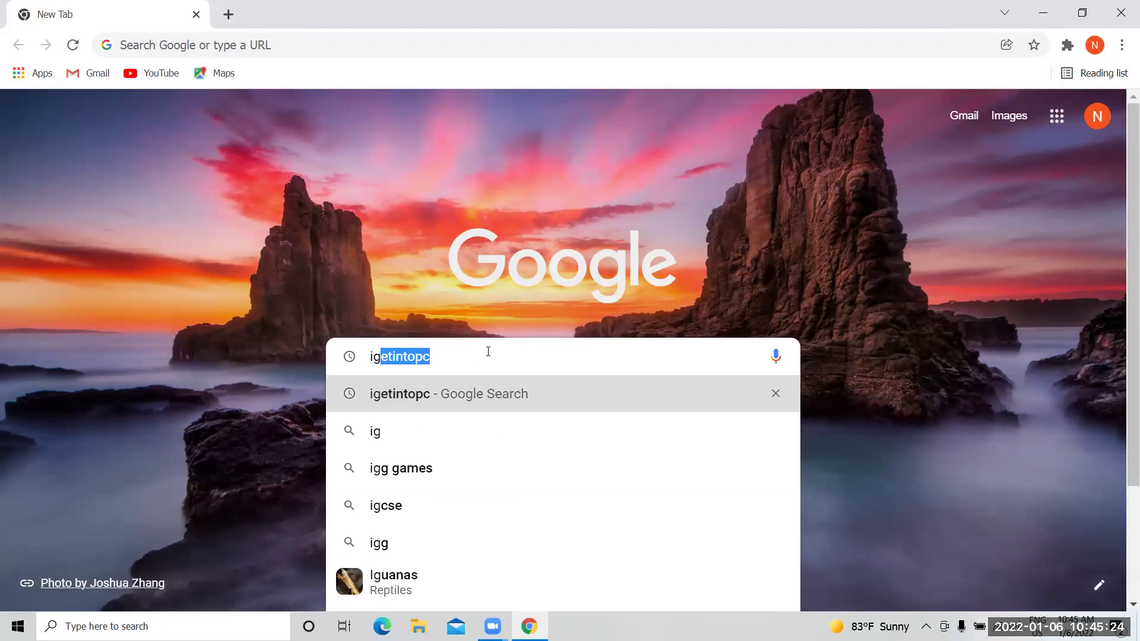
pyautogui.press('Return')
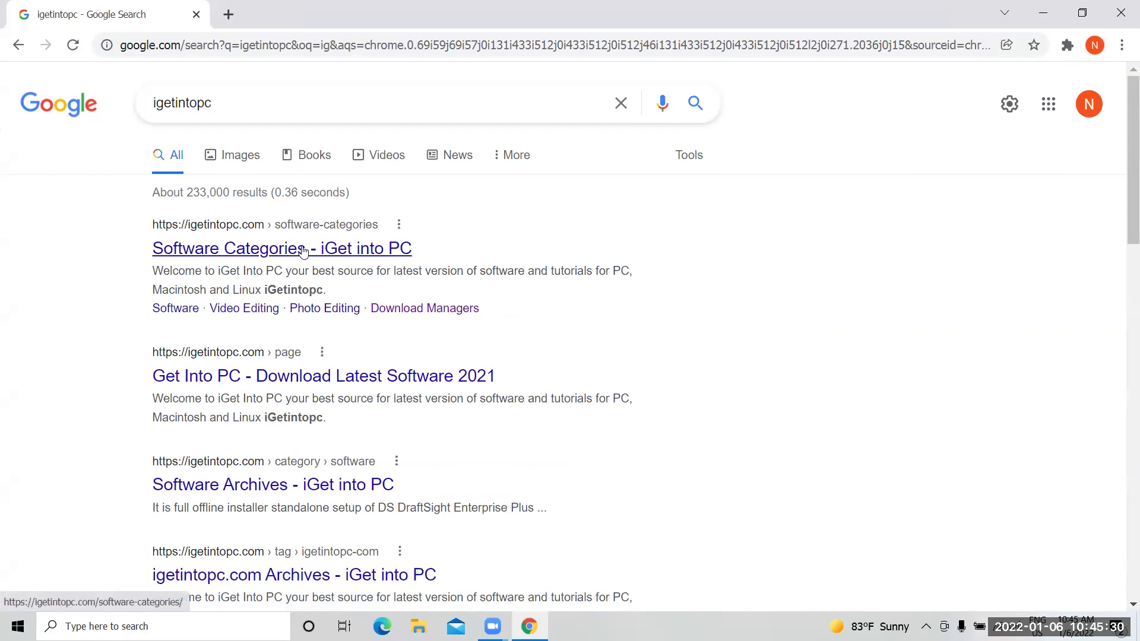
# Search for "download brave" in a new browser tab
pyautogui.click(228, 14)
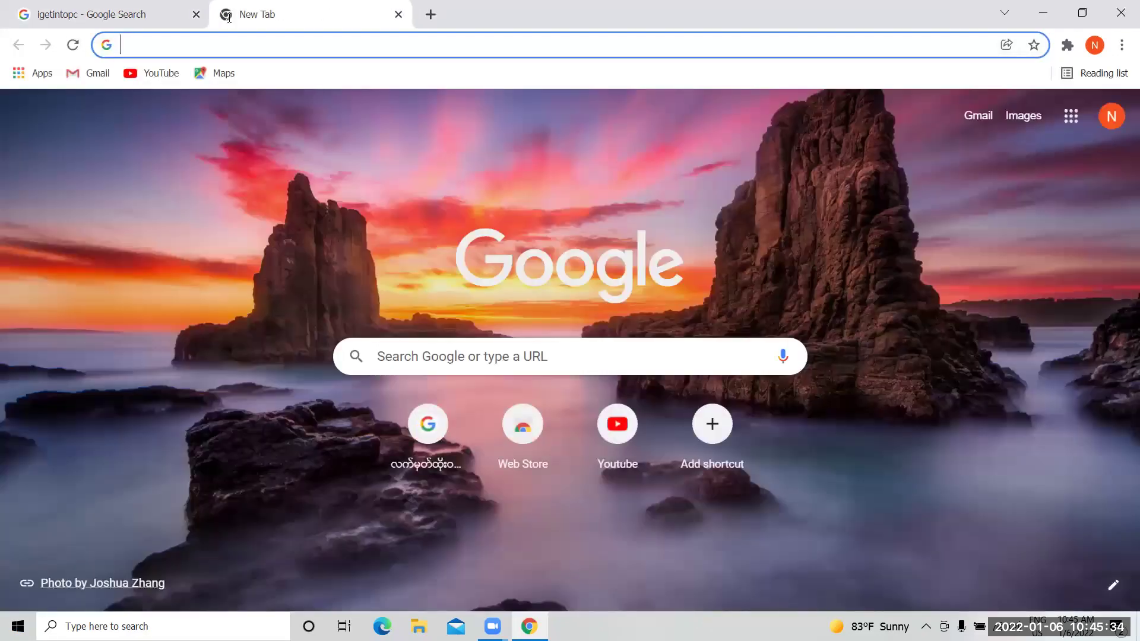
pyautogui.write('bra')
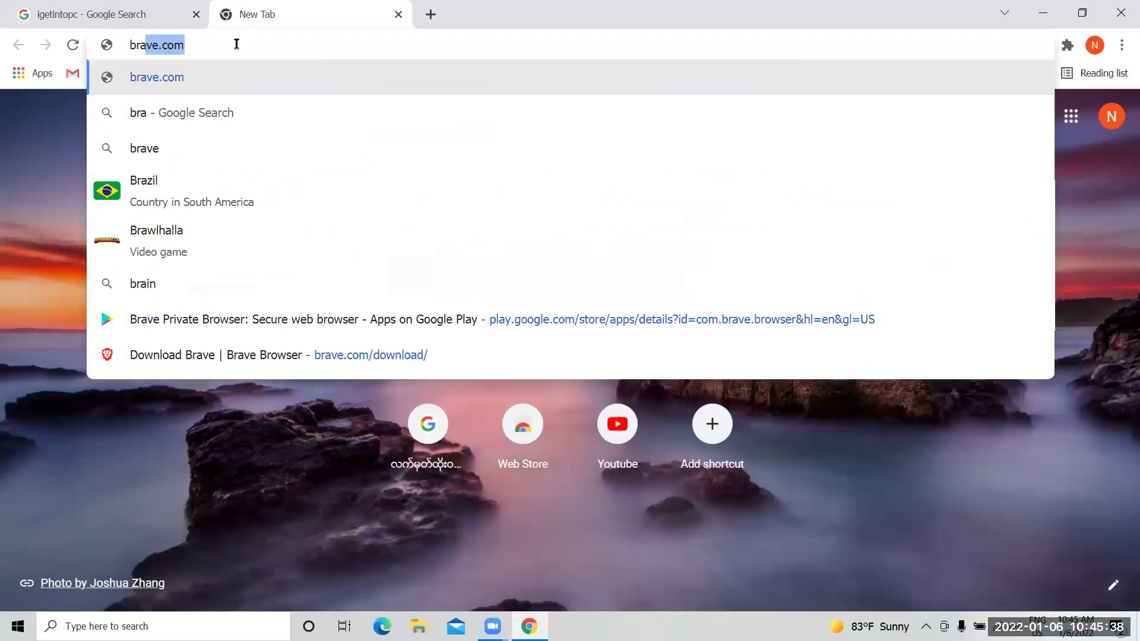
pyautogui.press('BackSpace')
pyautogui.press('BackSpace')
pyautogui.press('BackSpace')
pyautogui.press('BackSpace')
pyautogui.write('do')
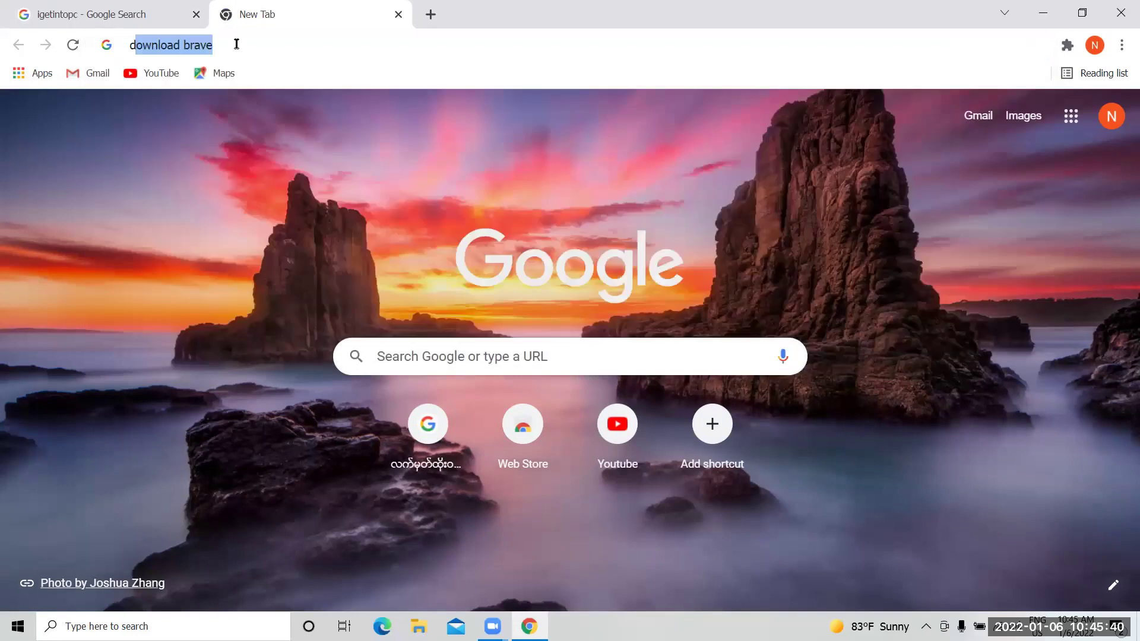
pyautogui.write('wnload brave')
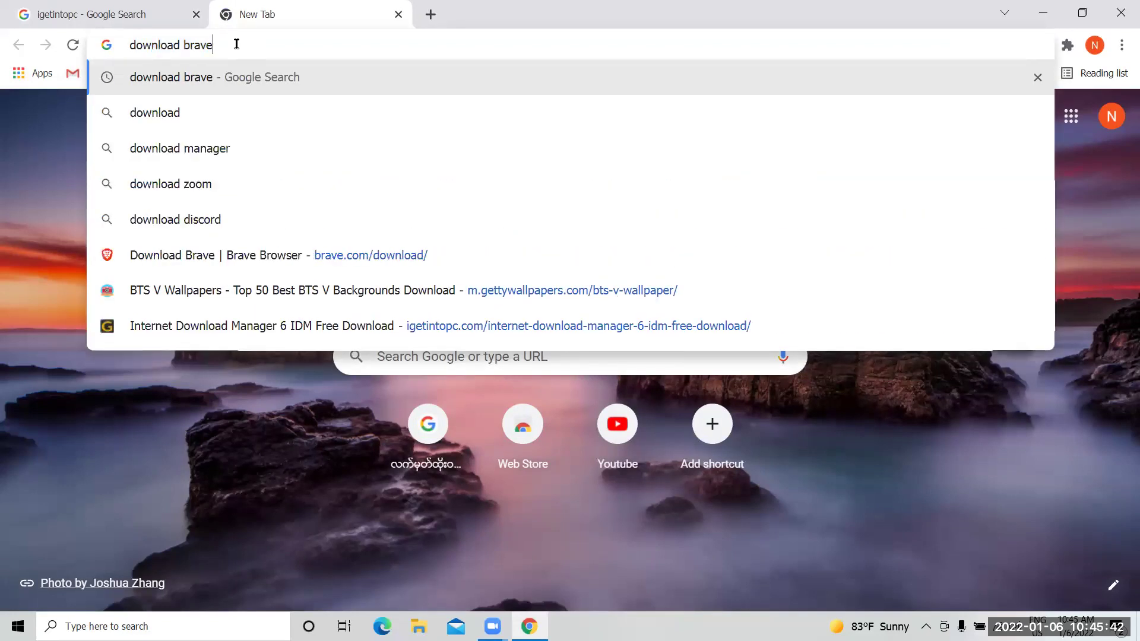
pyautogui.press('Return')
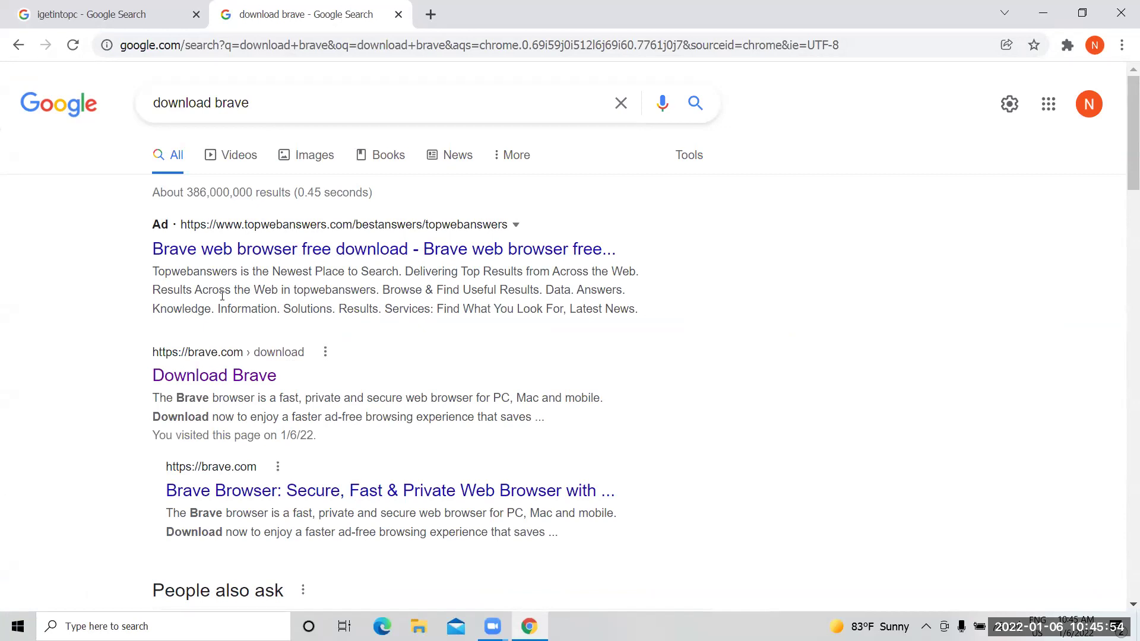
# Look through the Brave search results and open the Download Brave page on brave.com
pyautogui.scroll(-6, 1120, 167)
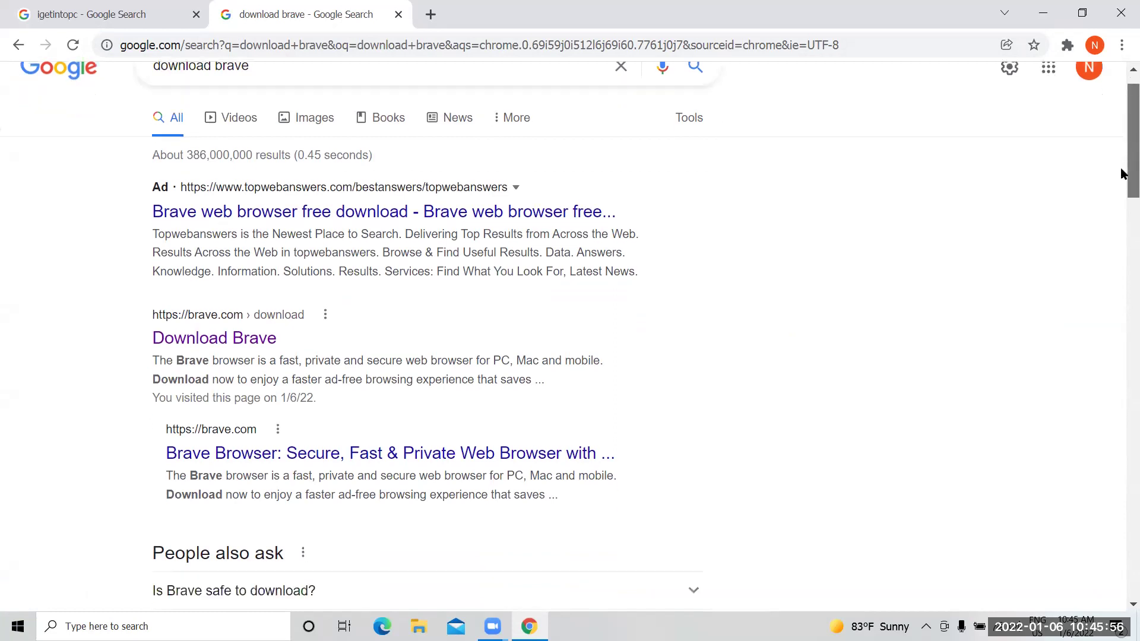
pyautogui.scroll(-7, 1121, 296)
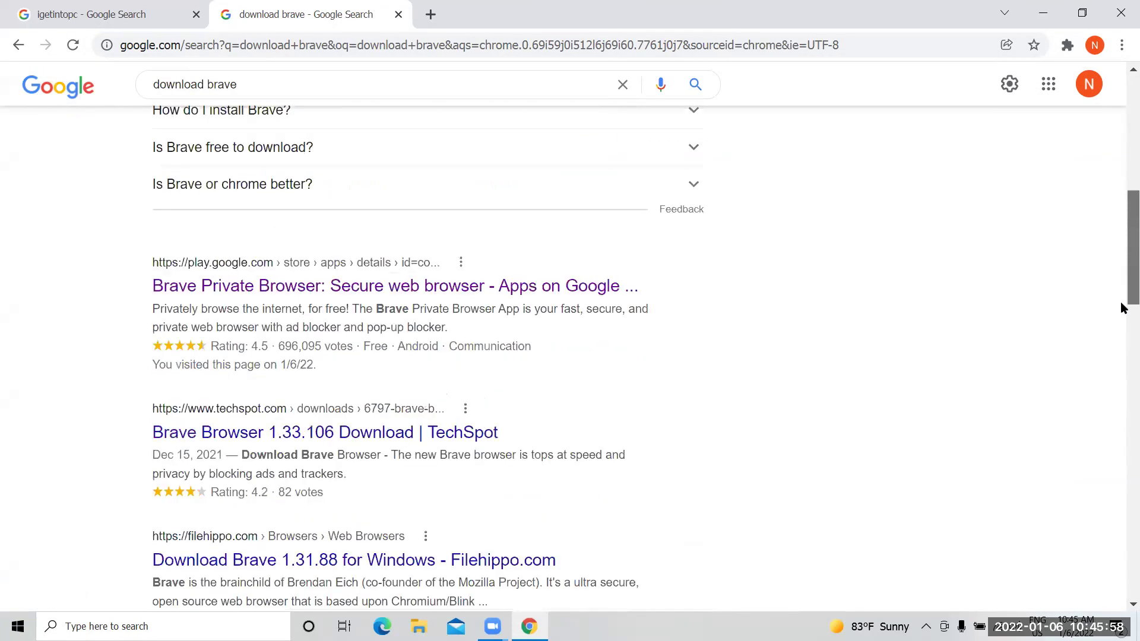
pyautogui.moveTo(1122, 254); pyautogui.dragTo(1123, 190)
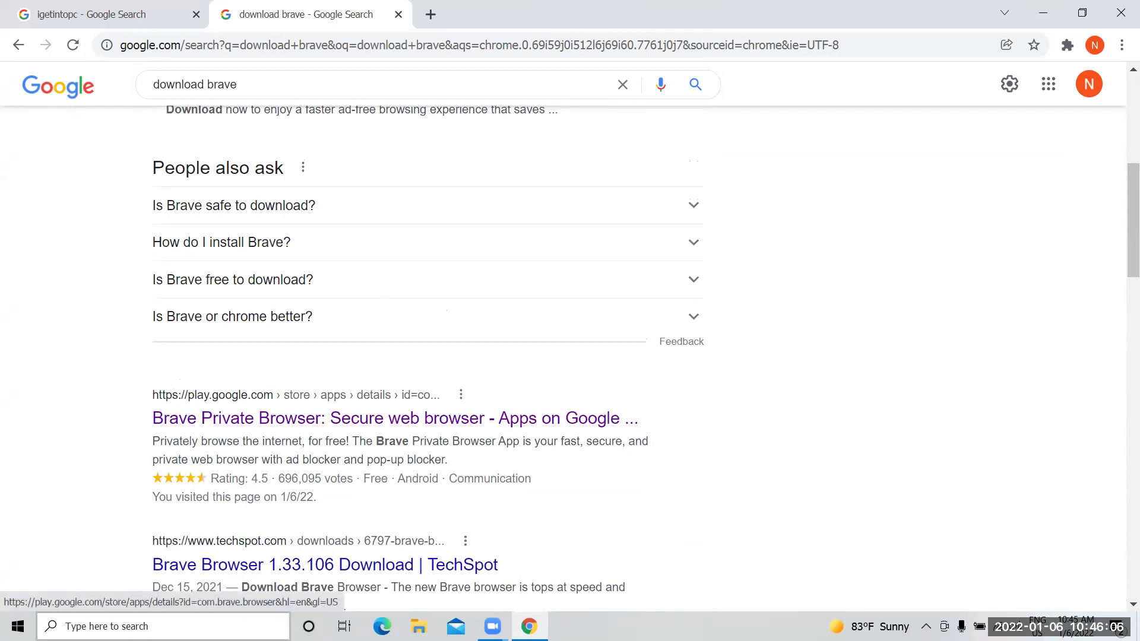
pyautogui.moveTo(1121, 199); pyautogui.dragTo(1122, 152)
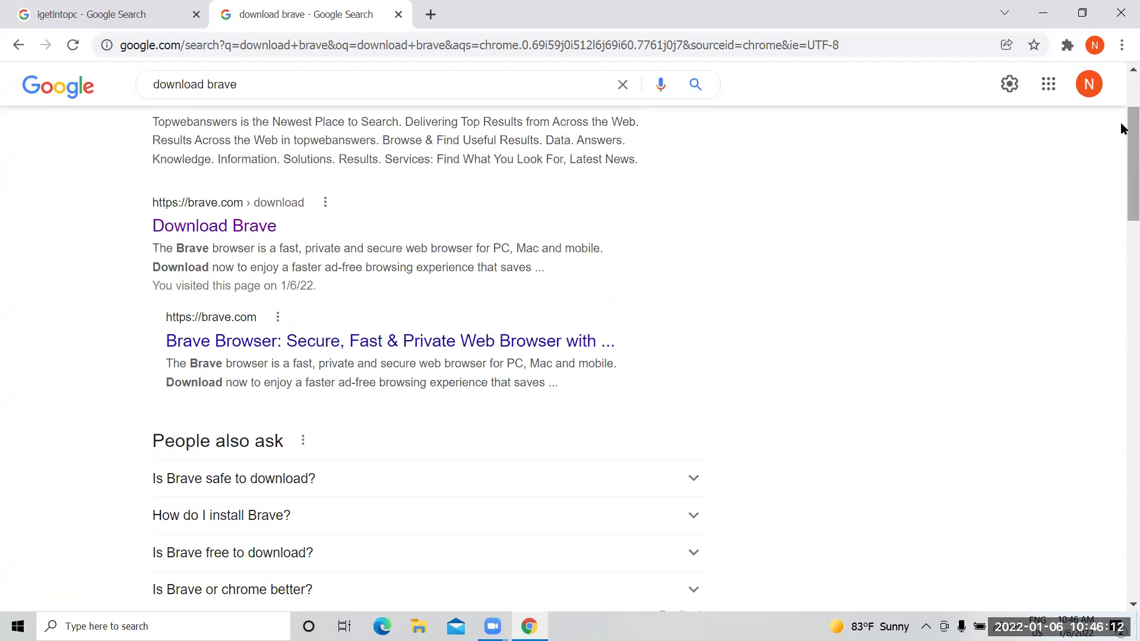
pyautogui.moveTo(1120, 125); pyautogui.dragTo(1120, 112)
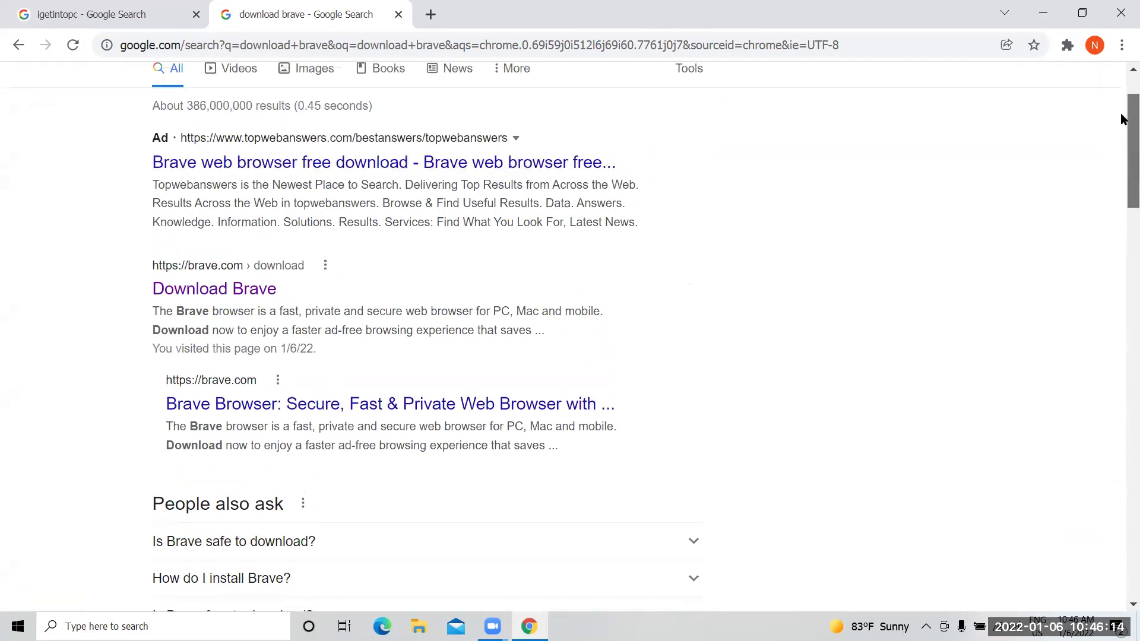
pyautogui.click(229, 289)
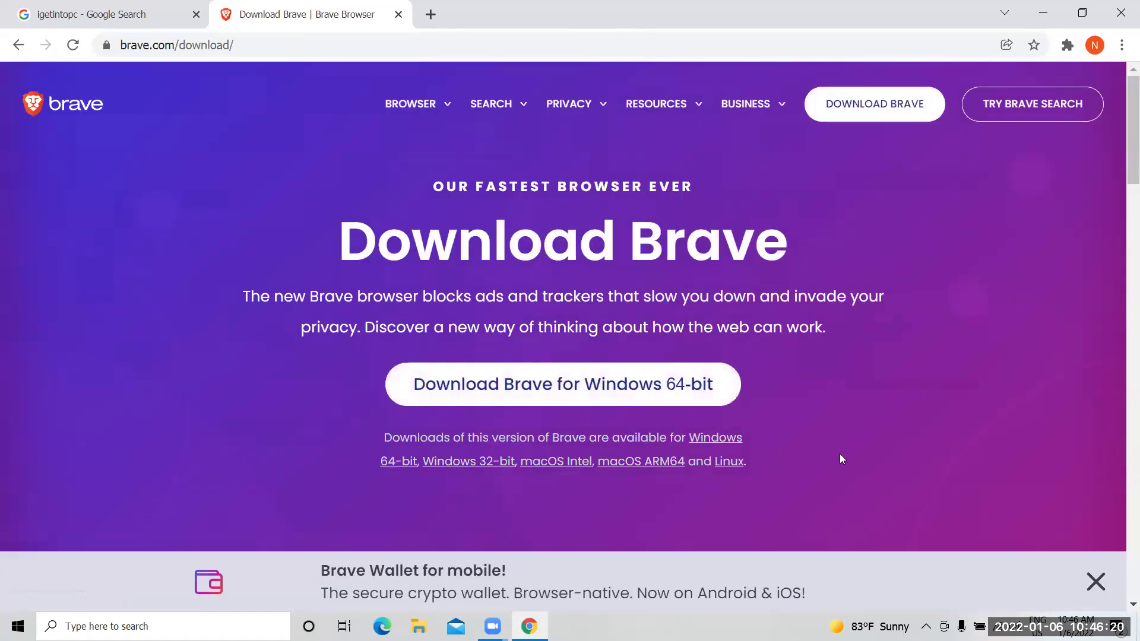
# Request the Brave download for Windows 64-bit and dismiss the Internet Download Manager trial and registration dialogs
pyautogui.click(514, 386)
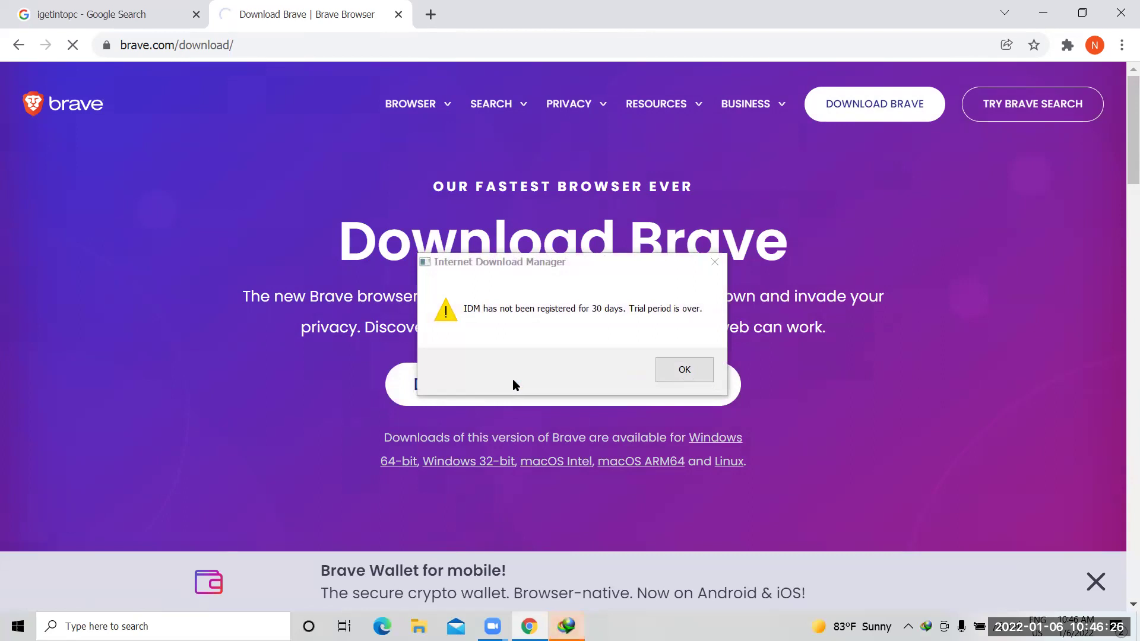
pyautogui.click(715, 261)
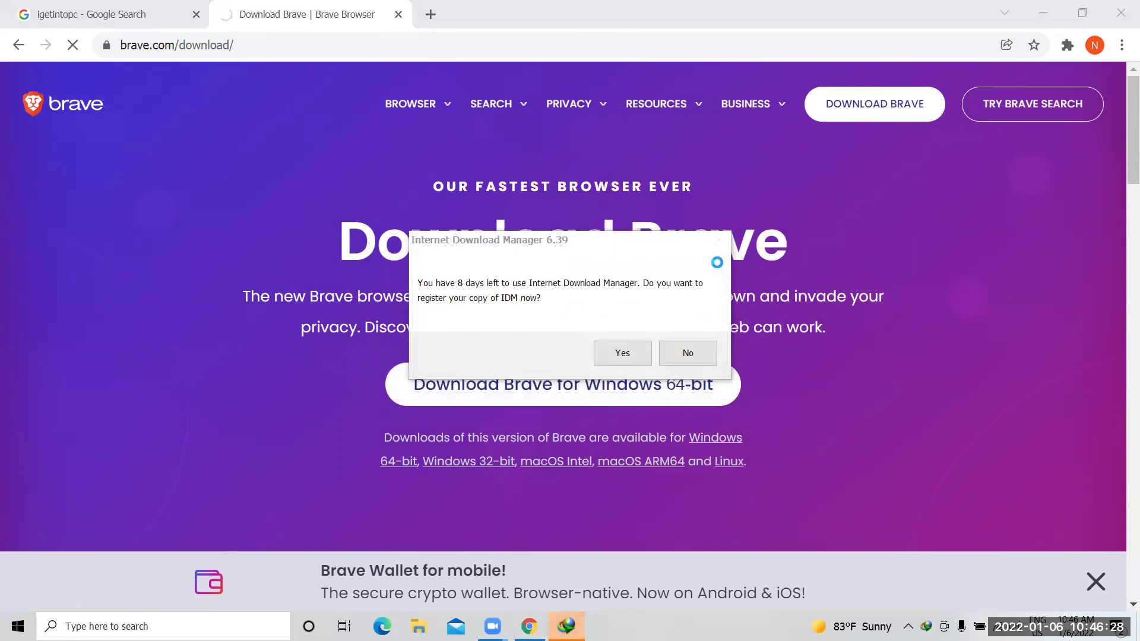
pyautogui.press('Return')
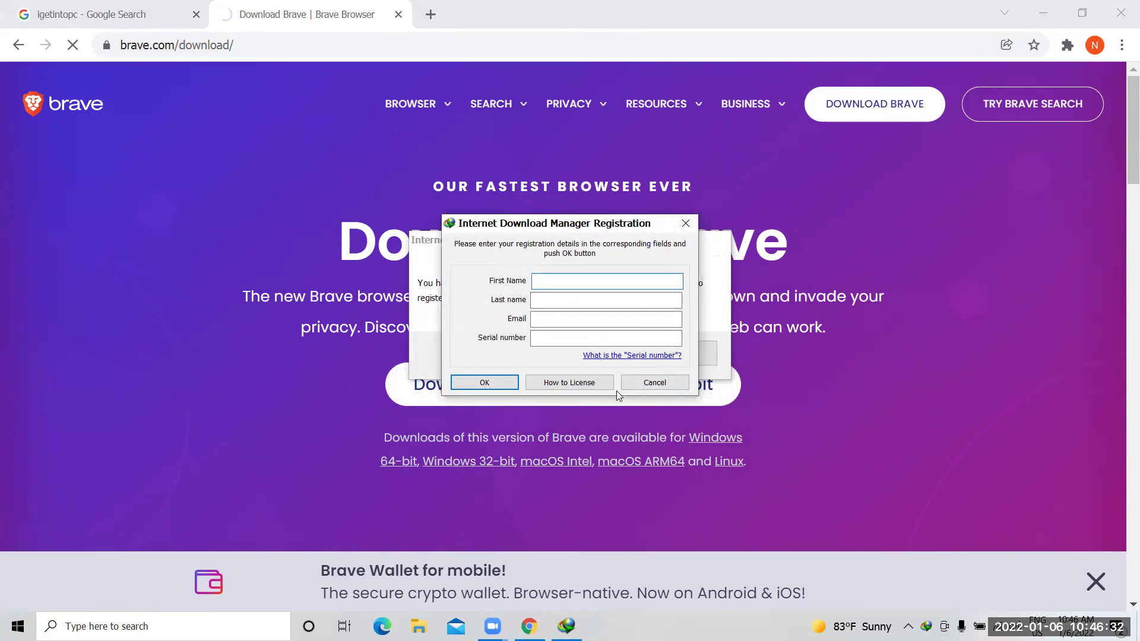
pyautogui.click(663, 386)
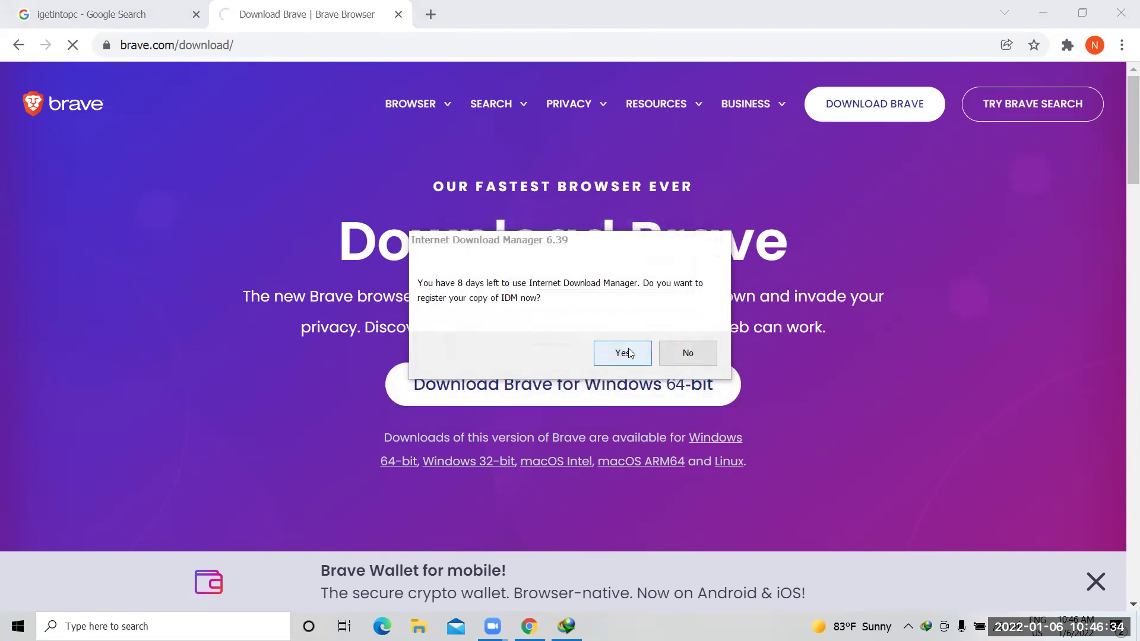
pyautogui.click(628, 349)
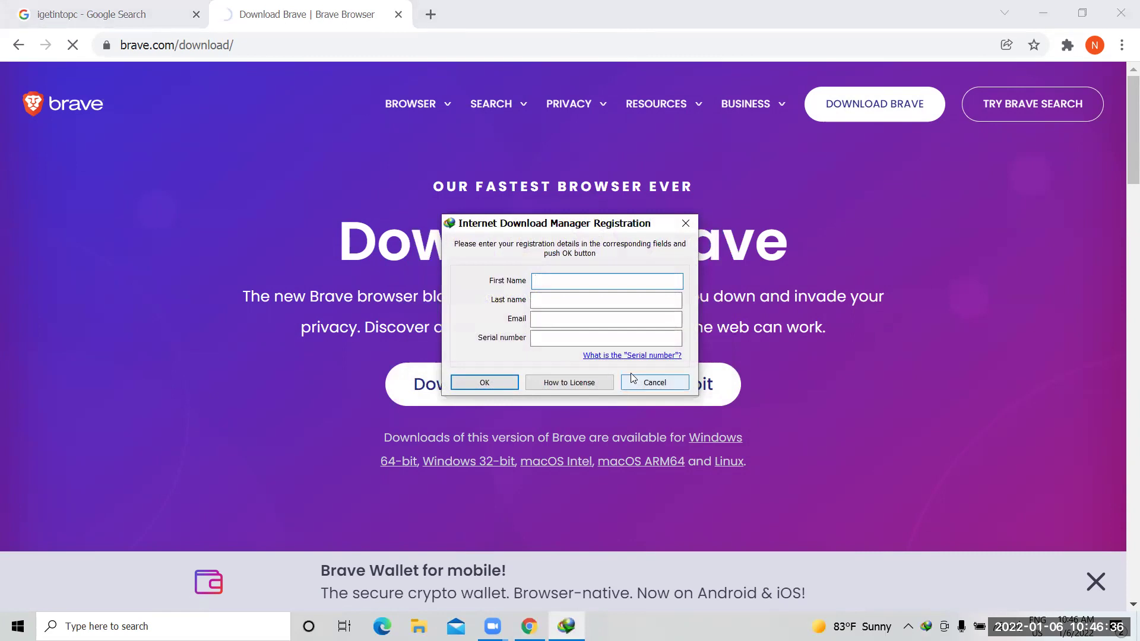
pyautogui.click(645, 378)
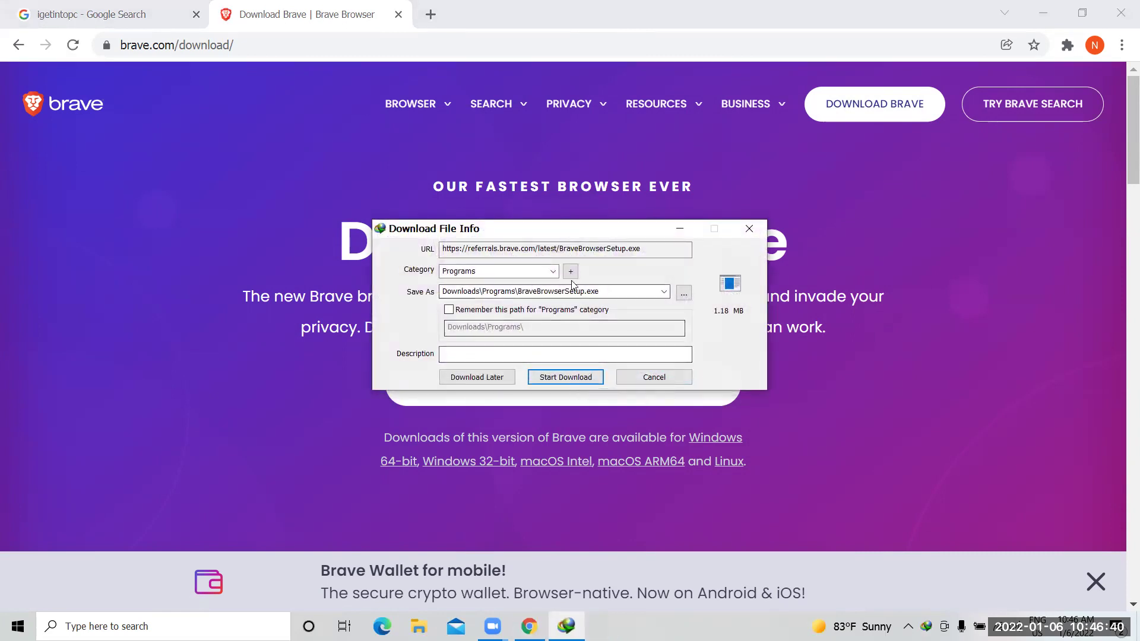
# Download BraveBrowserSetup.exe to Downloads\Programs with Internet Download Manager and run the installer from its folder
pyautogui.click(571, 382)
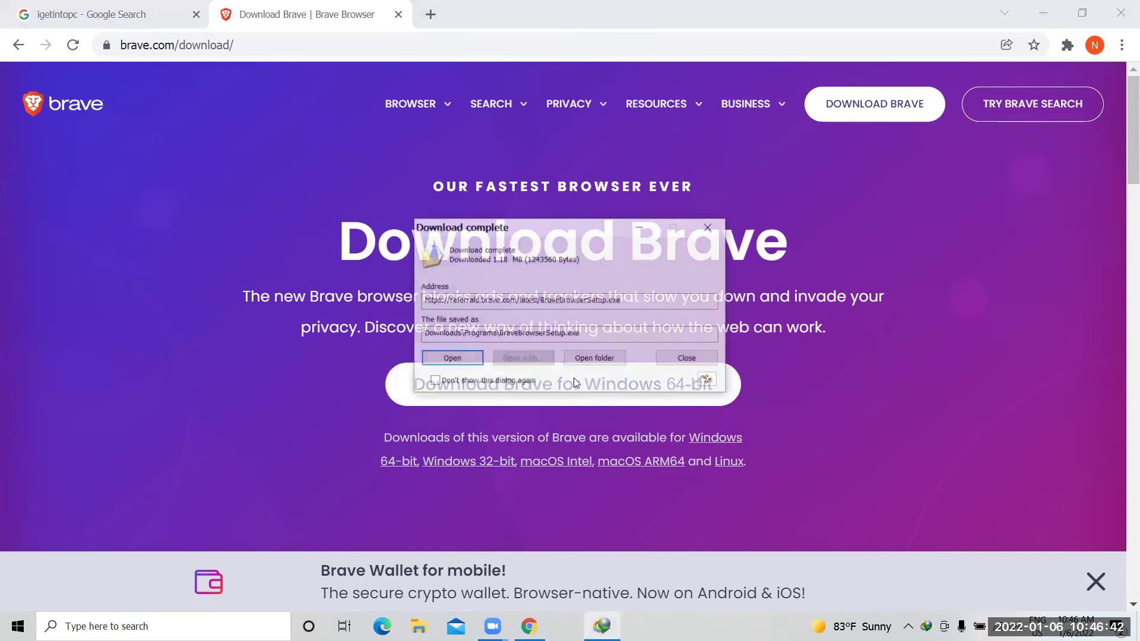
pyautogui.click(594, 358)
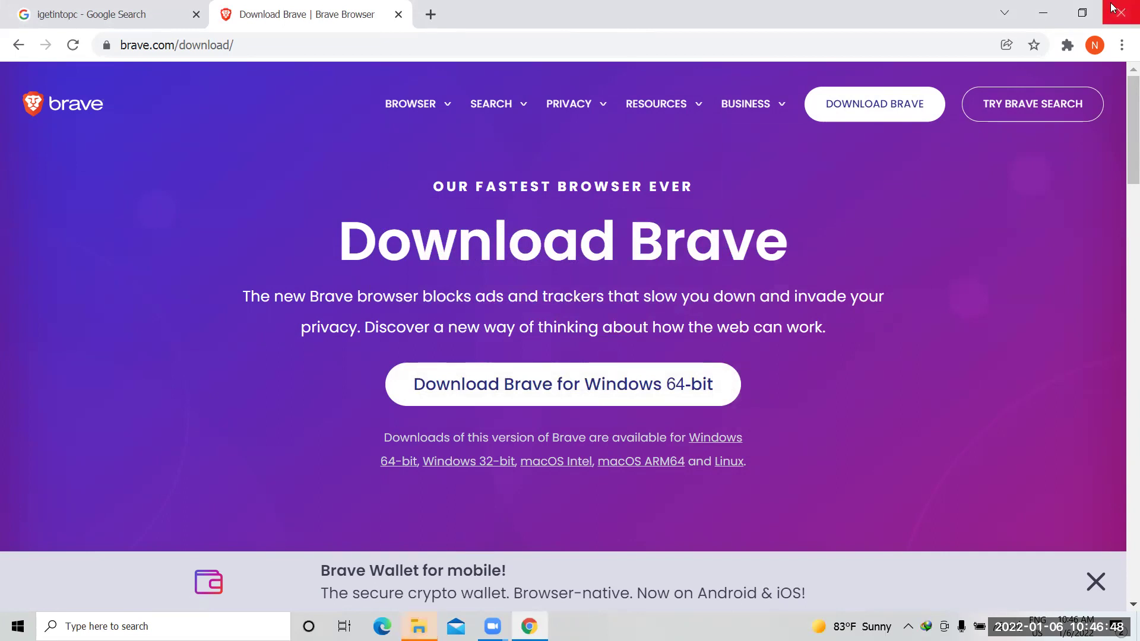
pyautogui.click(1047, 11)
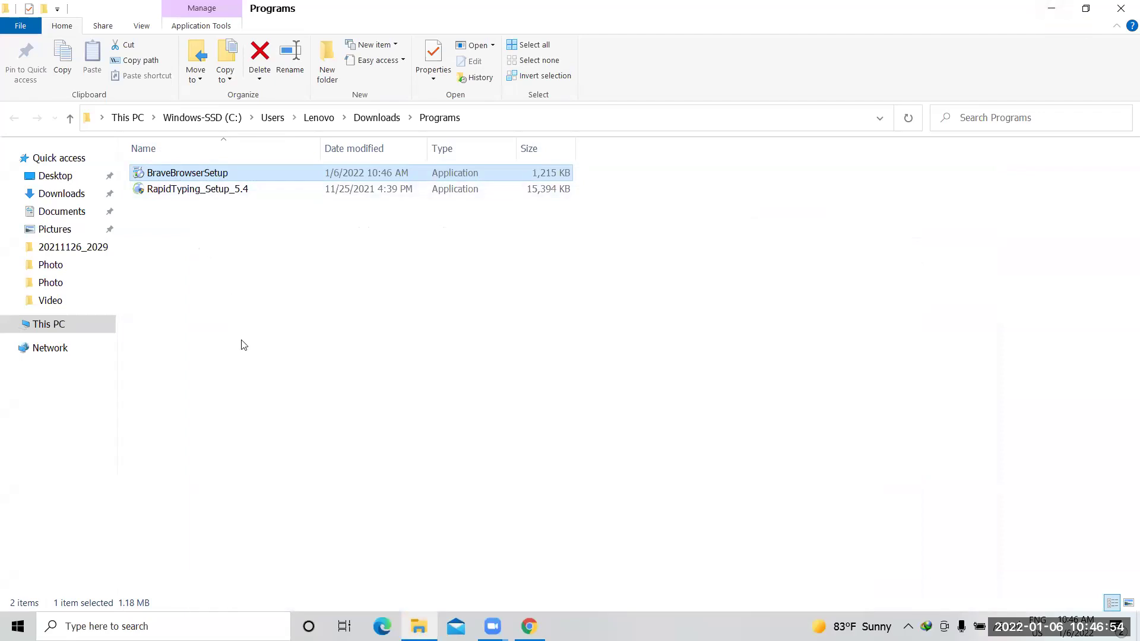
pyautogui.doubleClick(229, 174)
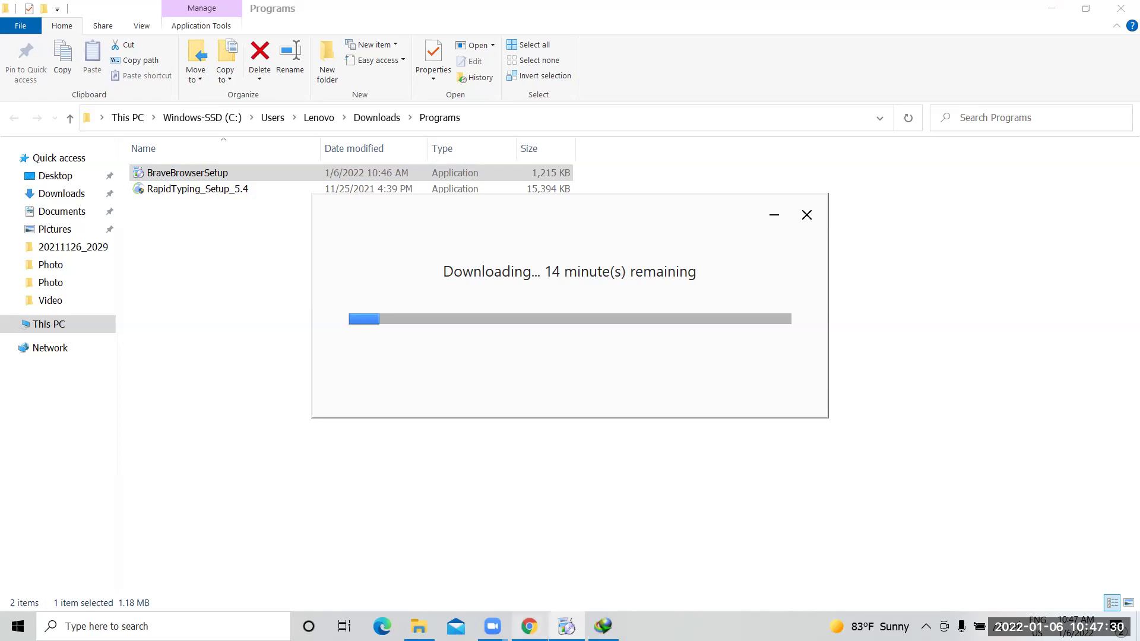
# Return to the igetintopc search results in Chrome and open the Software Categories - iGet into PC result
pyautogui.click(1052, 11)
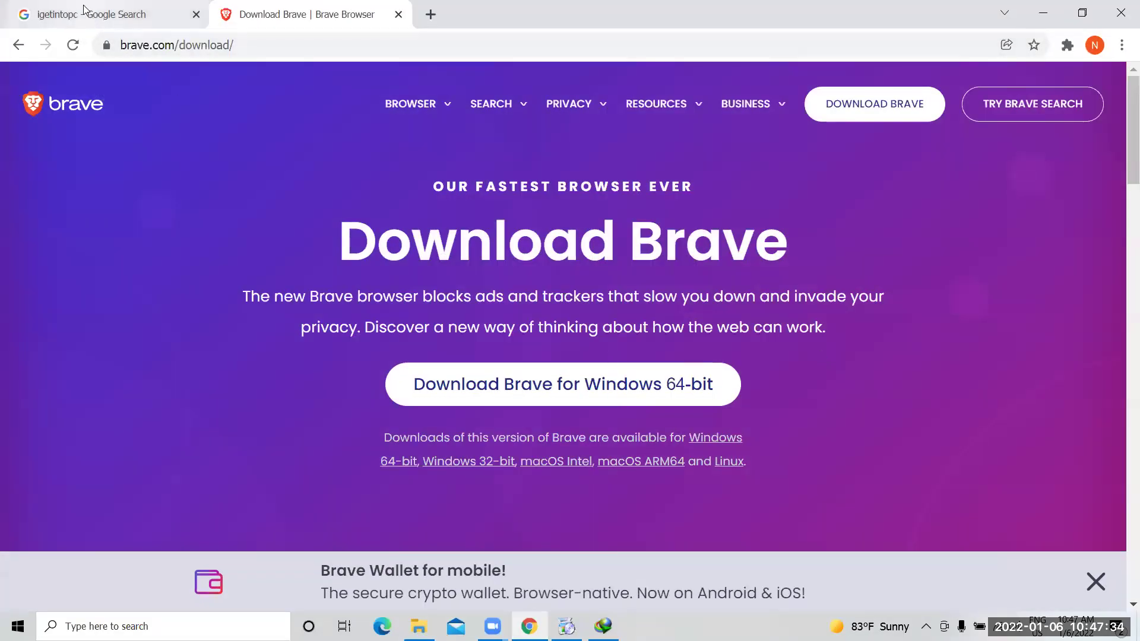
pyautogui.click(158, 6)
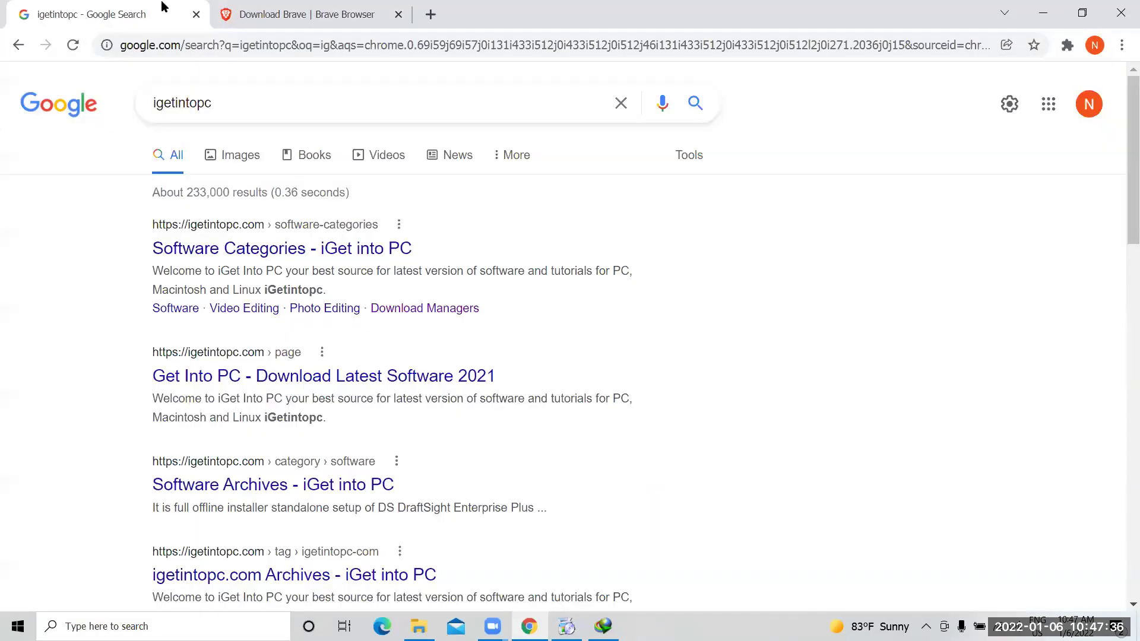
pyautogui.click(248, 251)
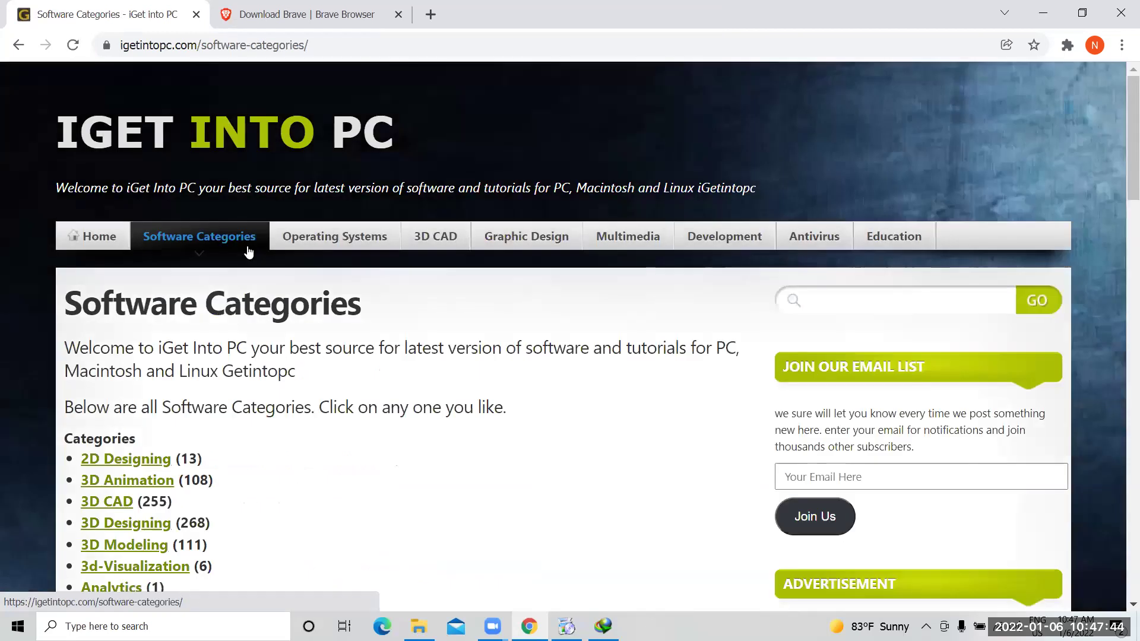
# Search the iGet Into PC site for idm
pyautogui.click(855, 302)
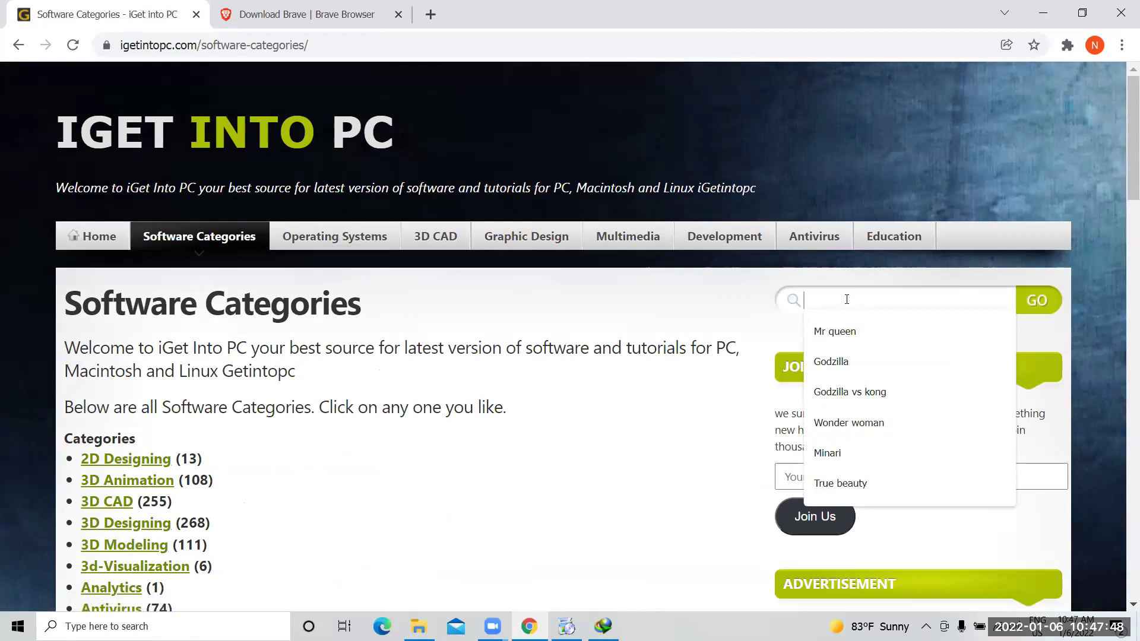
pyautogui.write('idm')
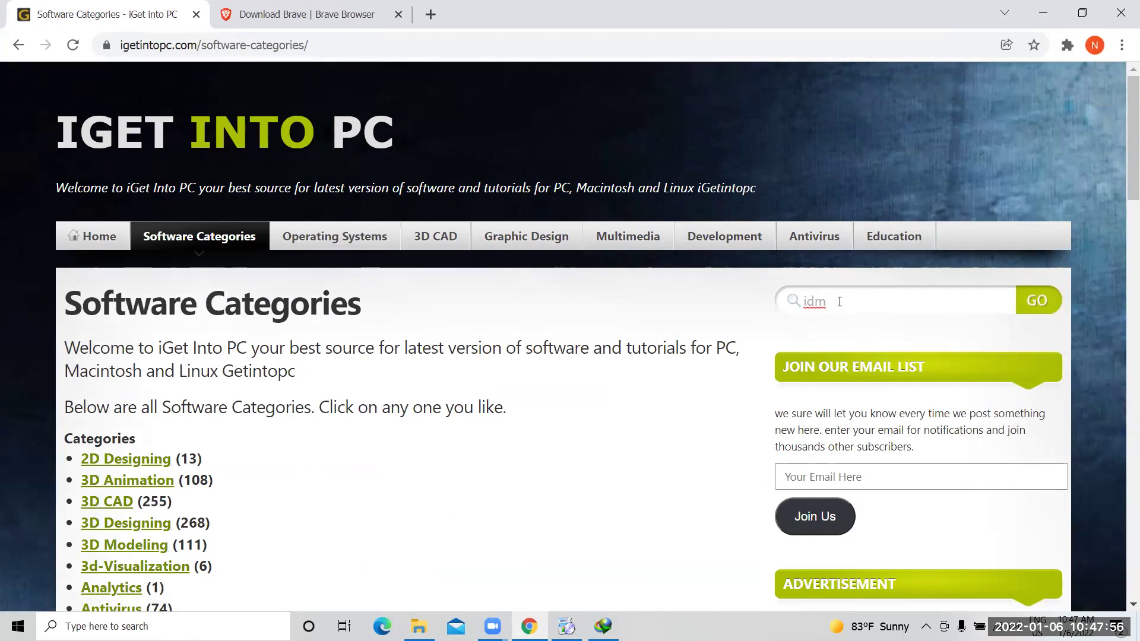
pyautogui.write('go')
pyautogui.press('BackSpace')
pyautogui.press('BackSpace')
pyautogui.press('Return')
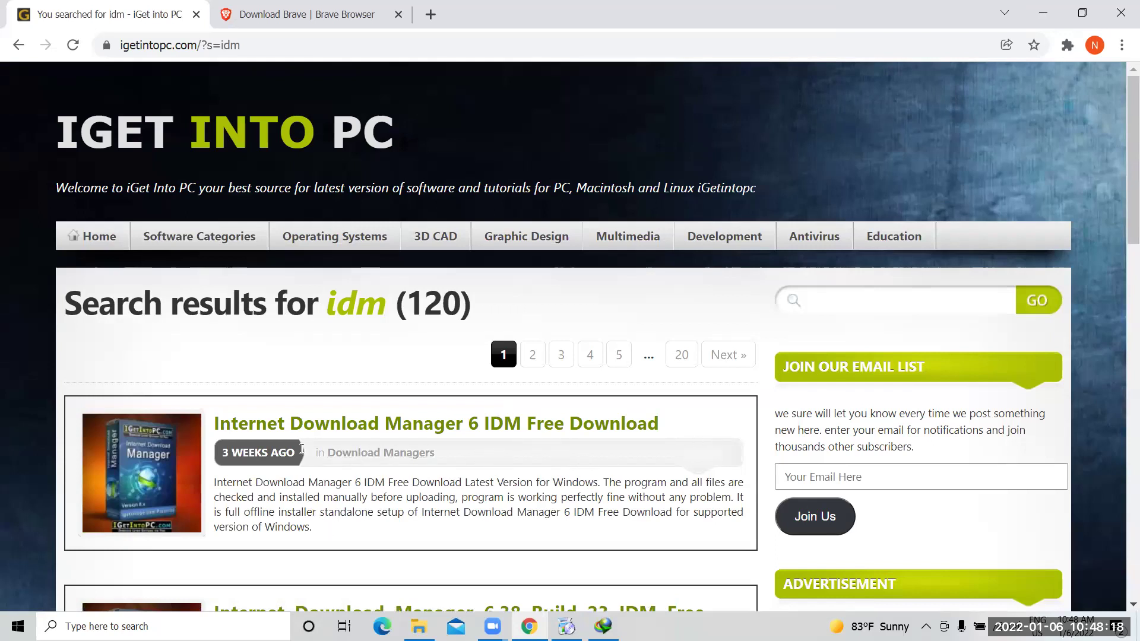
# Open the Internet Download Manager 6 IDM Free Download page and look over its overview section
pyautogui.click(439, 428)
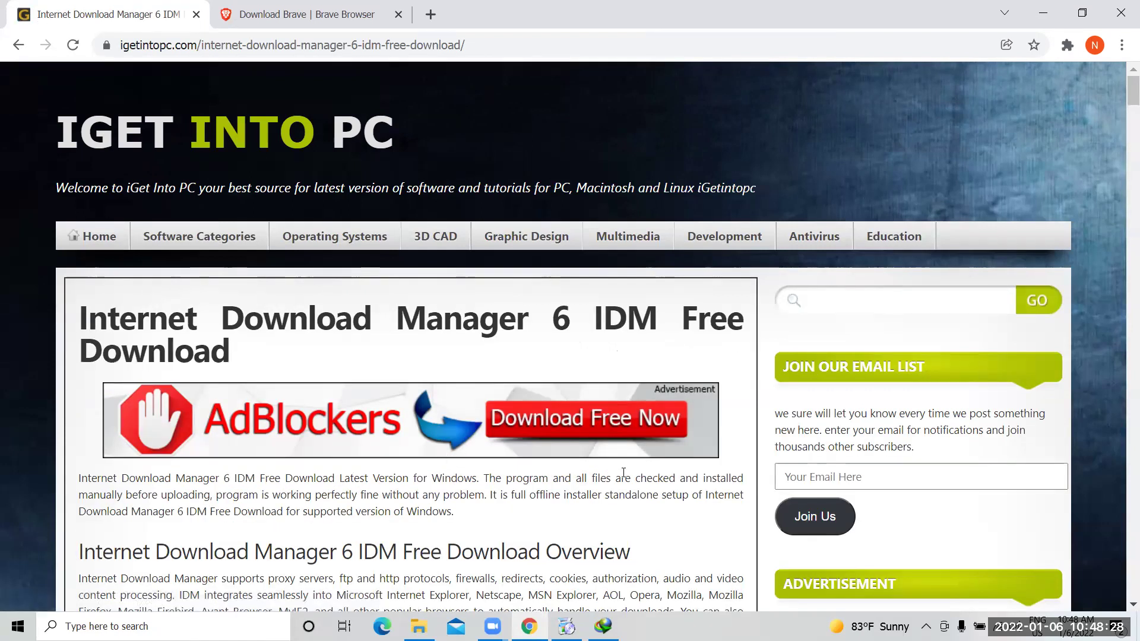
pyautogui.scroll(-1, 623, 472)
pyautogui.scroll(-1, 623, 472)
pyautogui.scroll(-1, 623, 472)
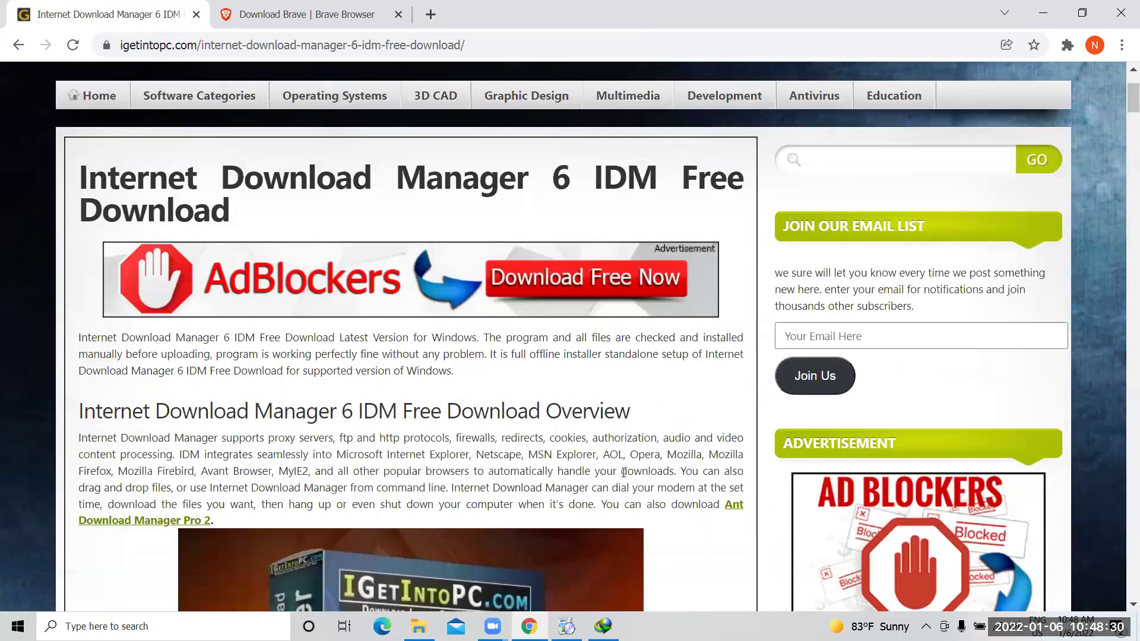
pyautogui.scroll(-4, 622, 472)
pyautogui.scroll(2, 622, 471)
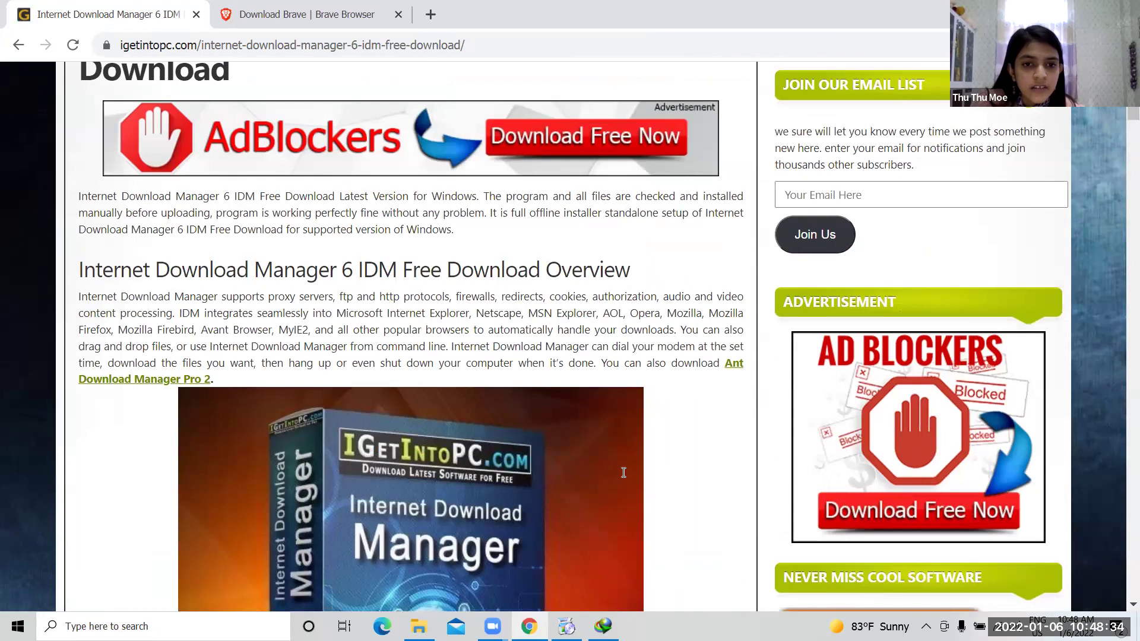
# Read through the overview and features sections of the Internet Download Manager 6 IDM Free Download page
pyautogui.scroll(-2, 623, 472)
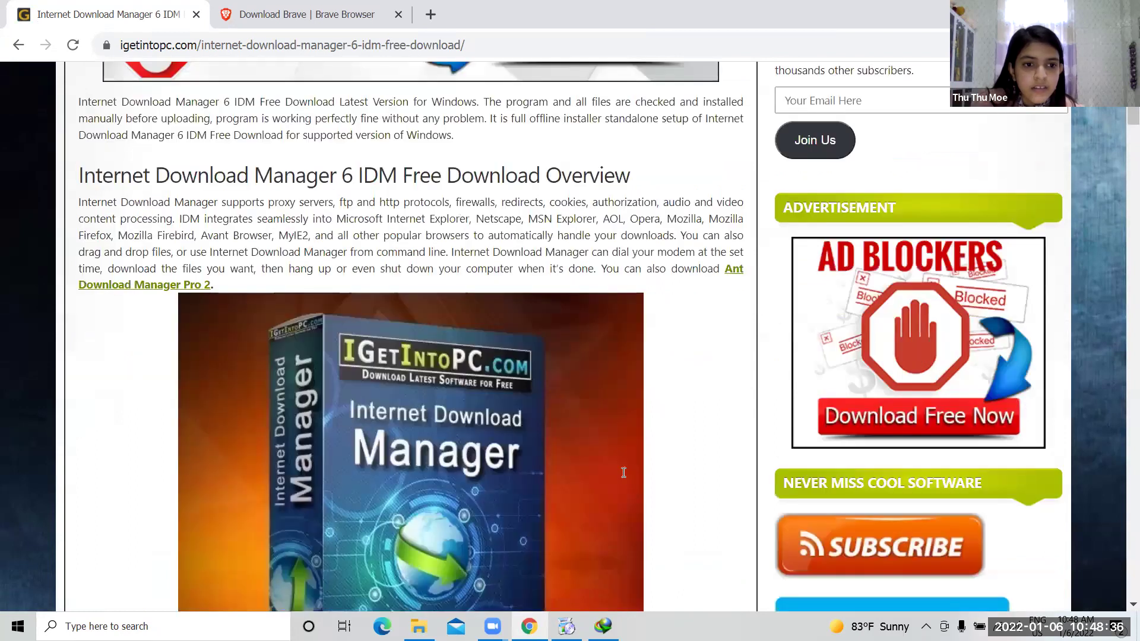
pyautogui.scroll(-4, 623, 471)
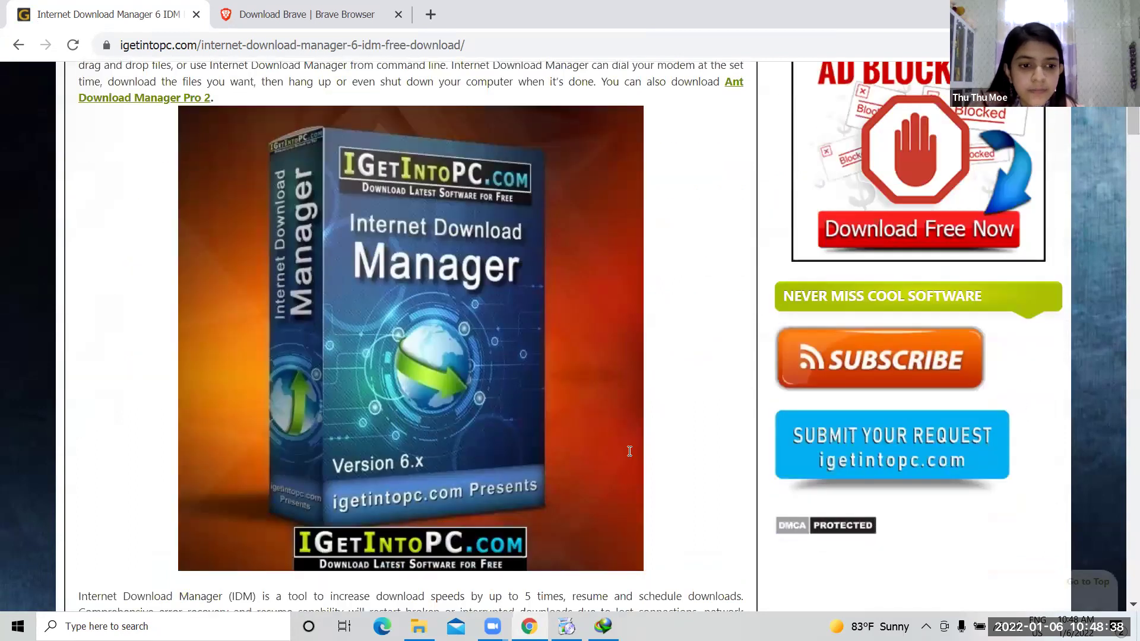
pyautogui.scroll(-10, 630, 450)
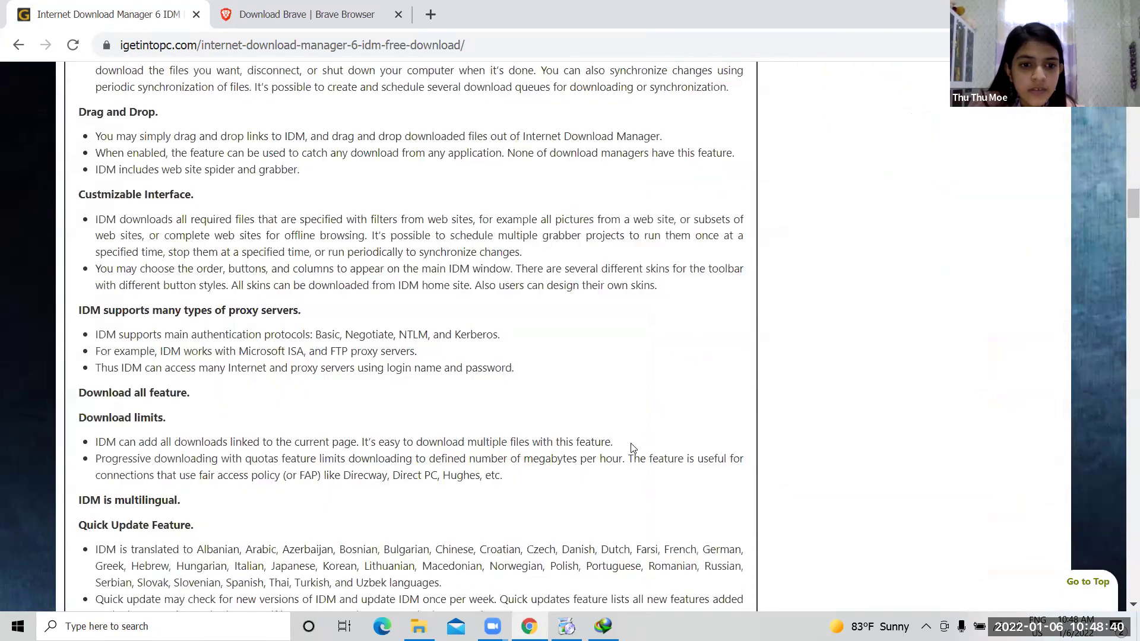
pyautogui.scroll(-5, 631, 444)
pyautogui.scroll(-5, 631, 444)
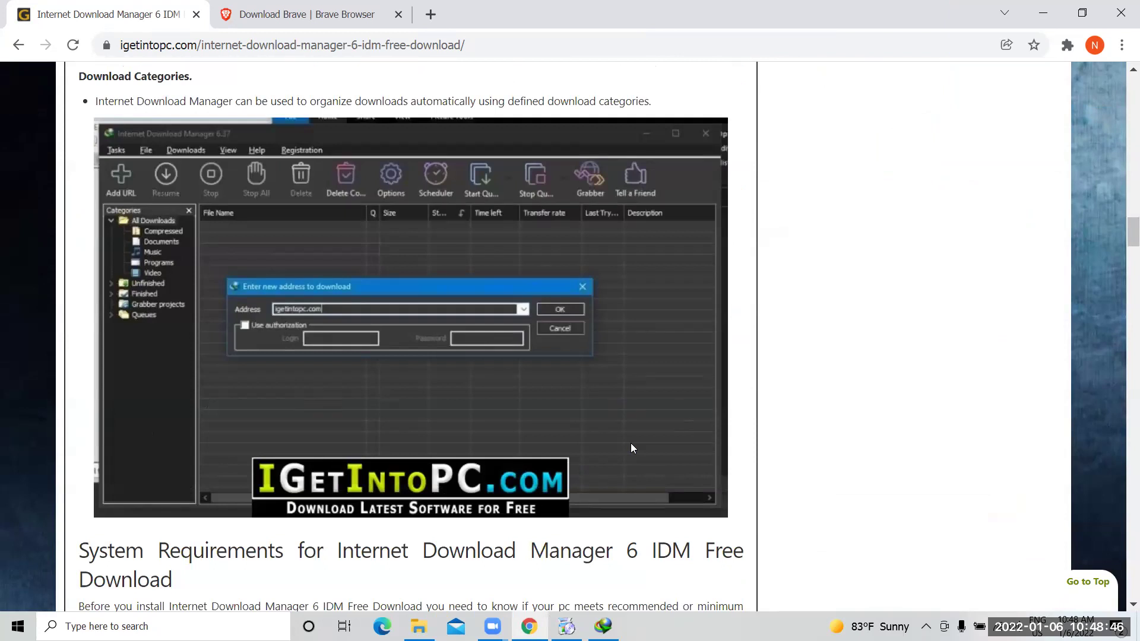
pyautogui.scroll(5, 630, 443)
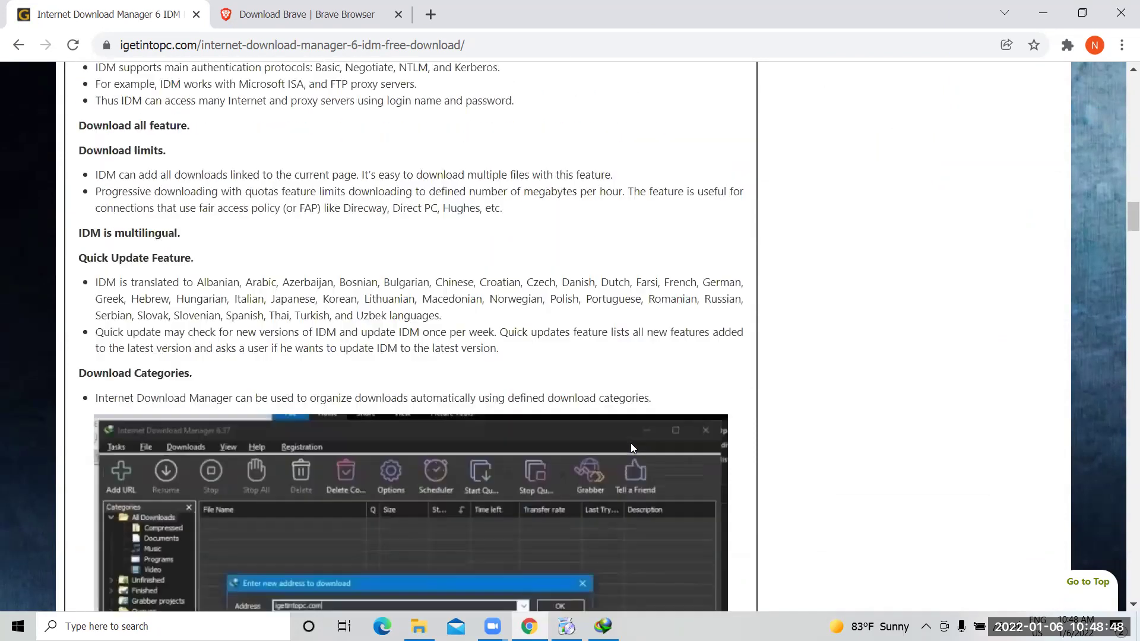
pyautogui.scroll(2, 632, 444)
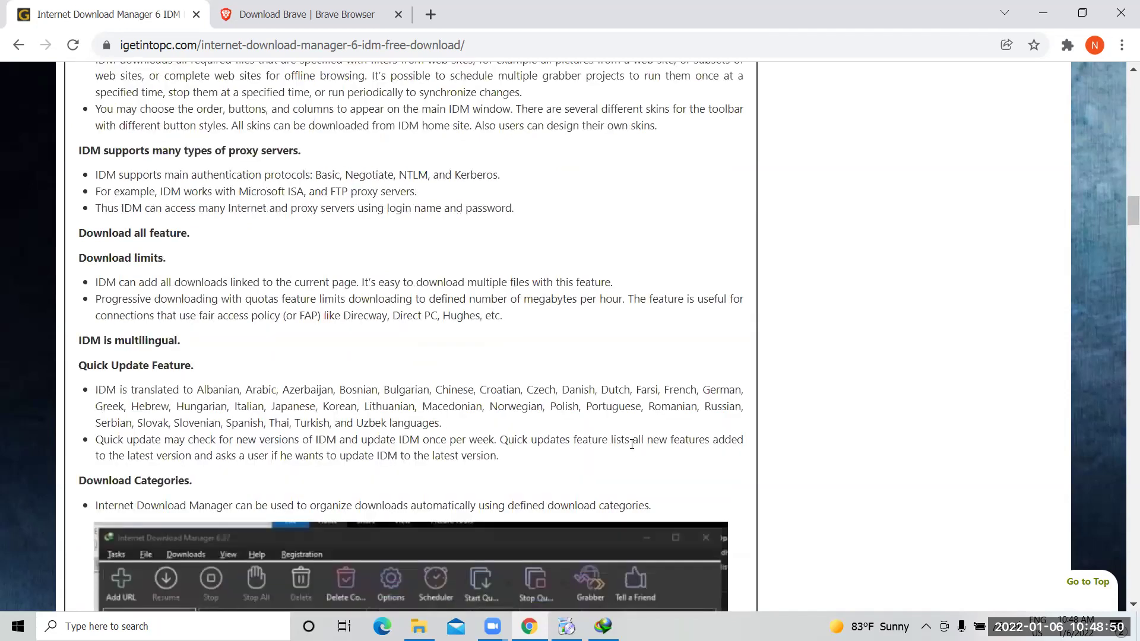
pyautogui.scroll(6, 633, 448)
pyautogui.scroll(2, 632, 448)
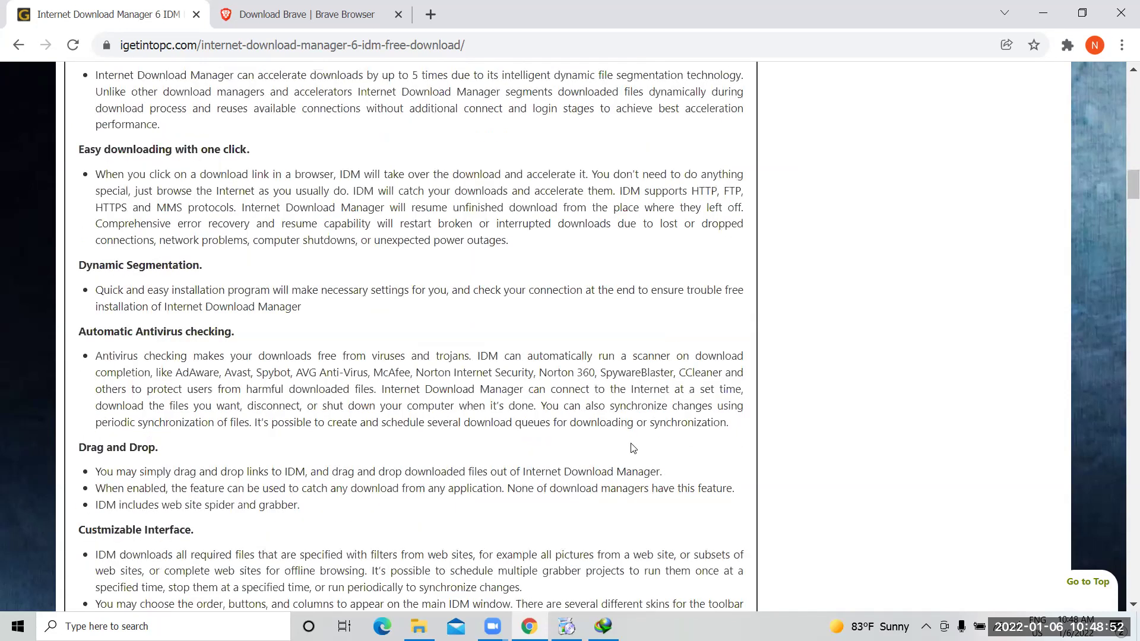
pyautogui.scroll(3, 632, 448)
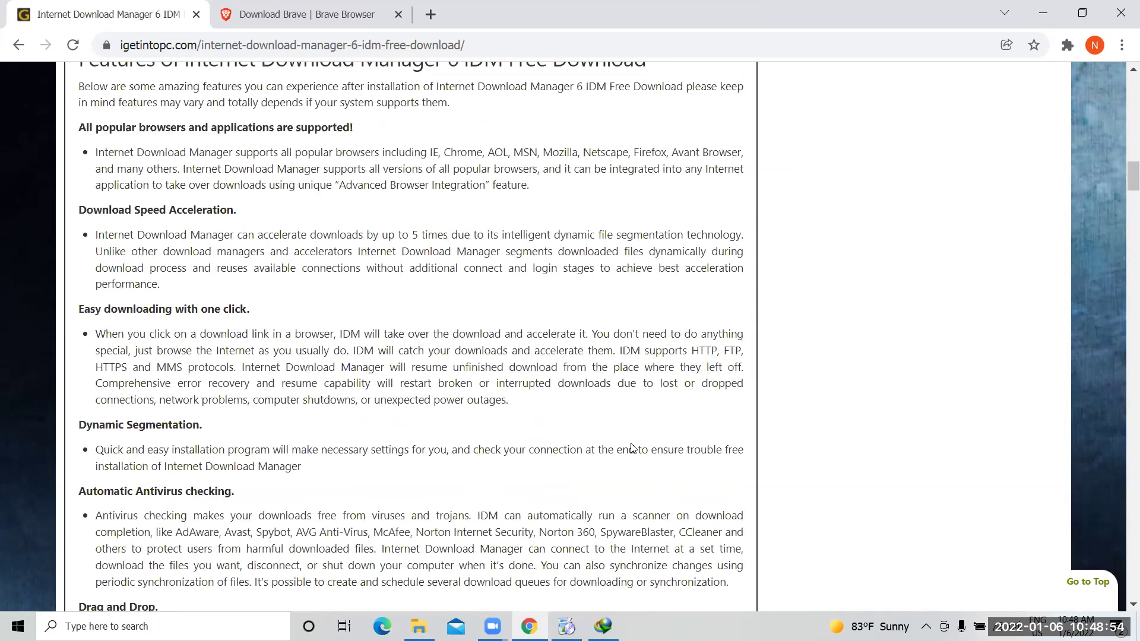
pyautogui.scroll(10, 632, 448)
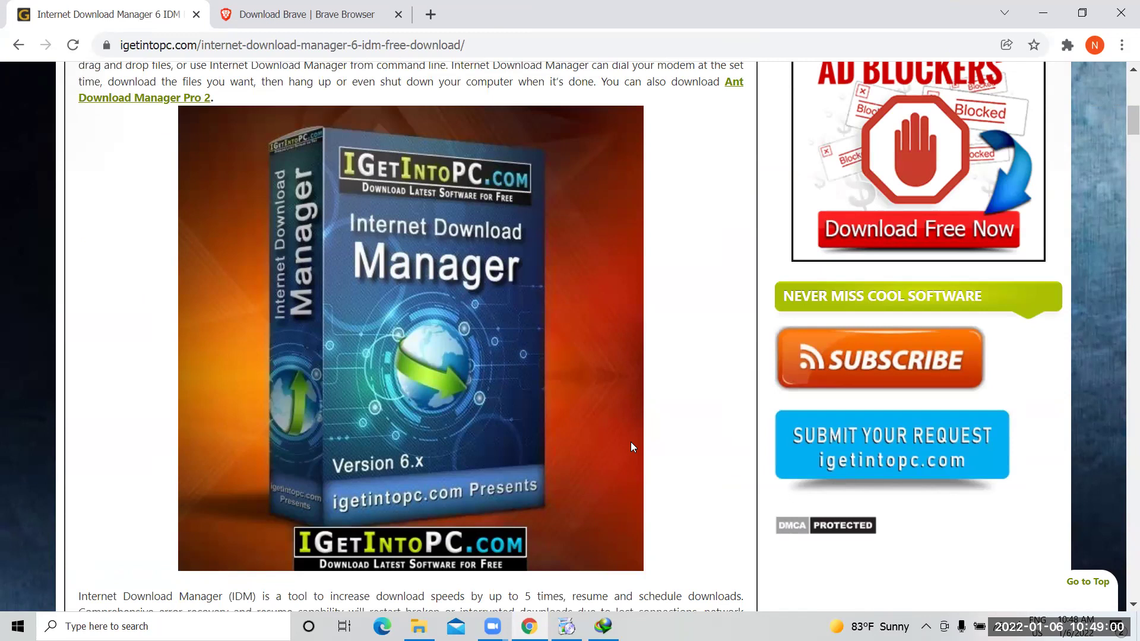
# Review the system requirements and technical setup details, and open the download page for Internet Download Manager 6 from its free download section
pyautogui.scroll(-3, 630, 442)
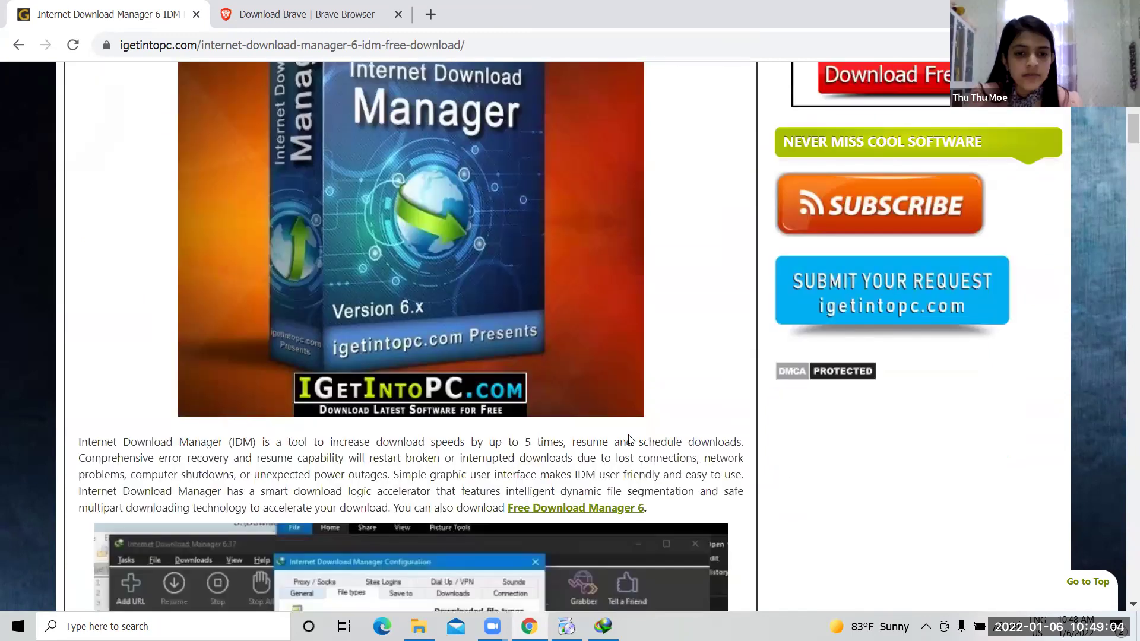
pyautogui.scroll(-7, 629, 434)
pyautogui.scroll(-2, 628, 434)
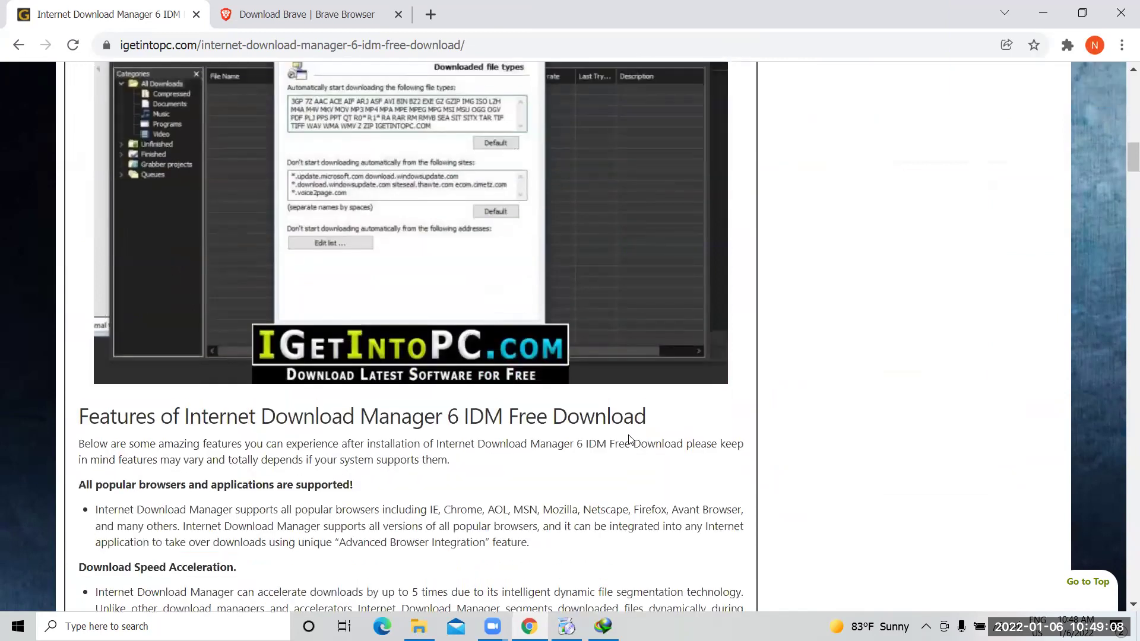
pyautogui.scroll(-10, 630, 440)
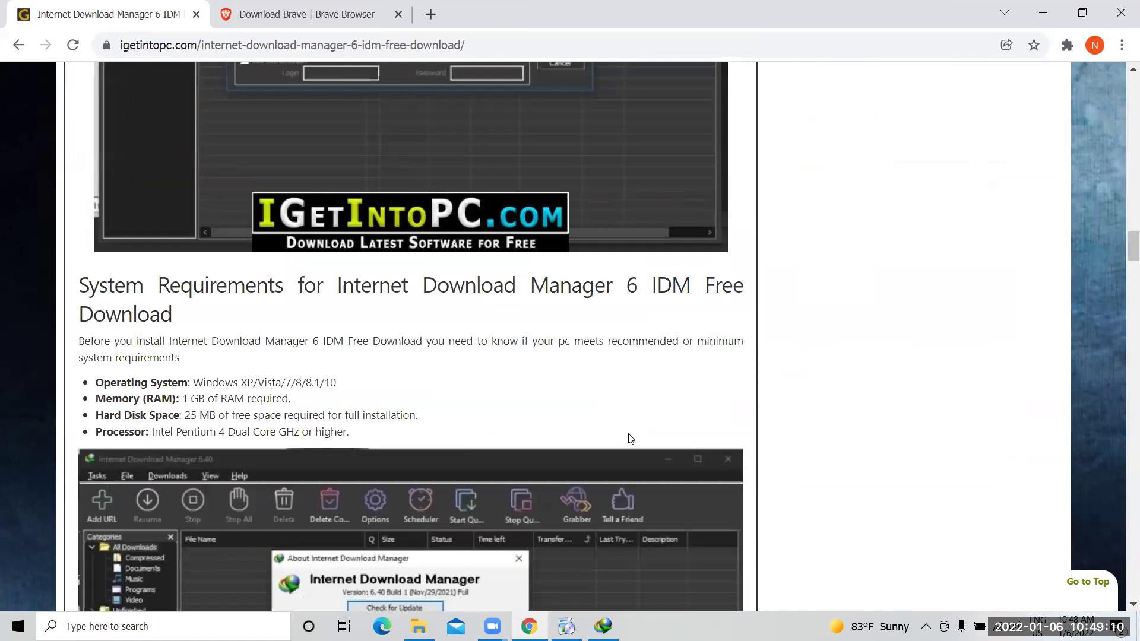
pyautogui.scroll(-12, 630, 440)
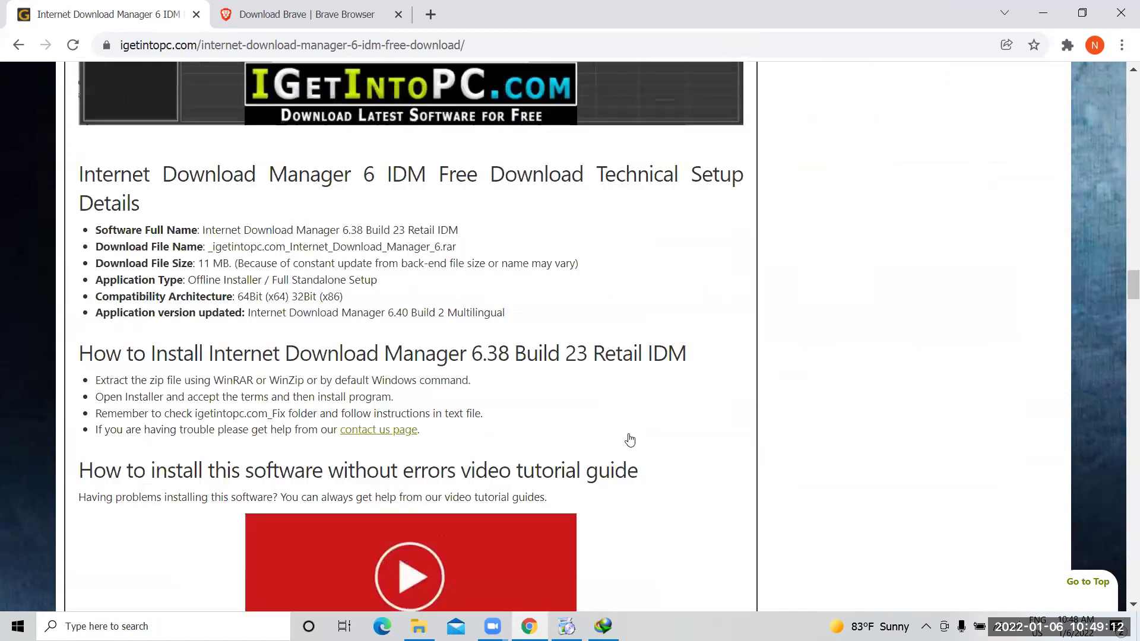
pyautogui.scroll(-7, 629, 439)
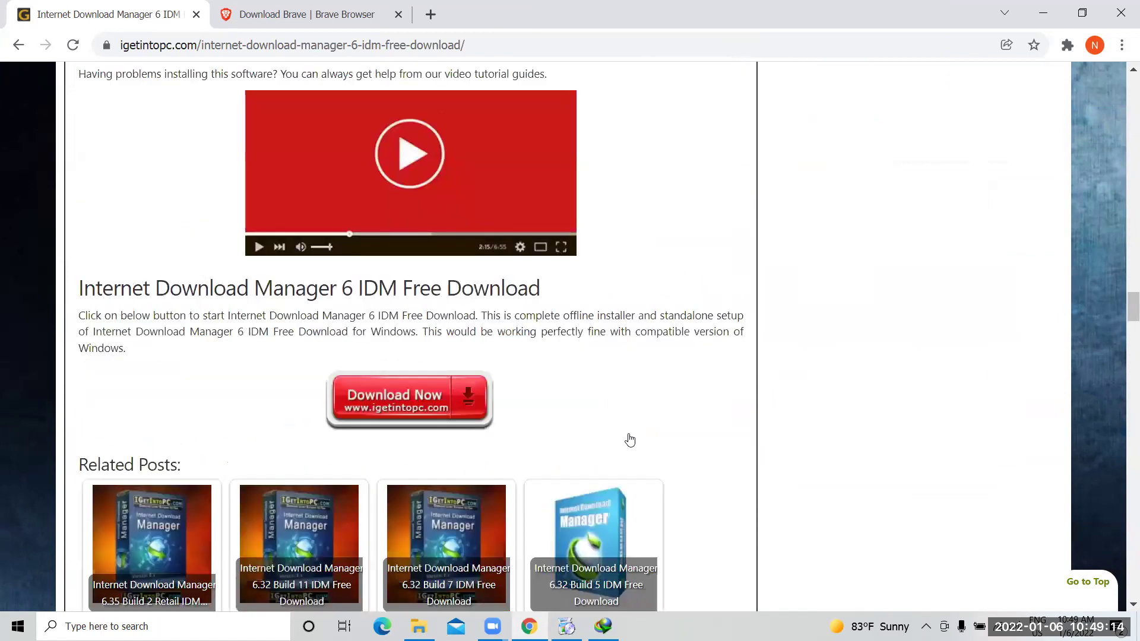
pyautogui.scroll(-4, 630, 439)
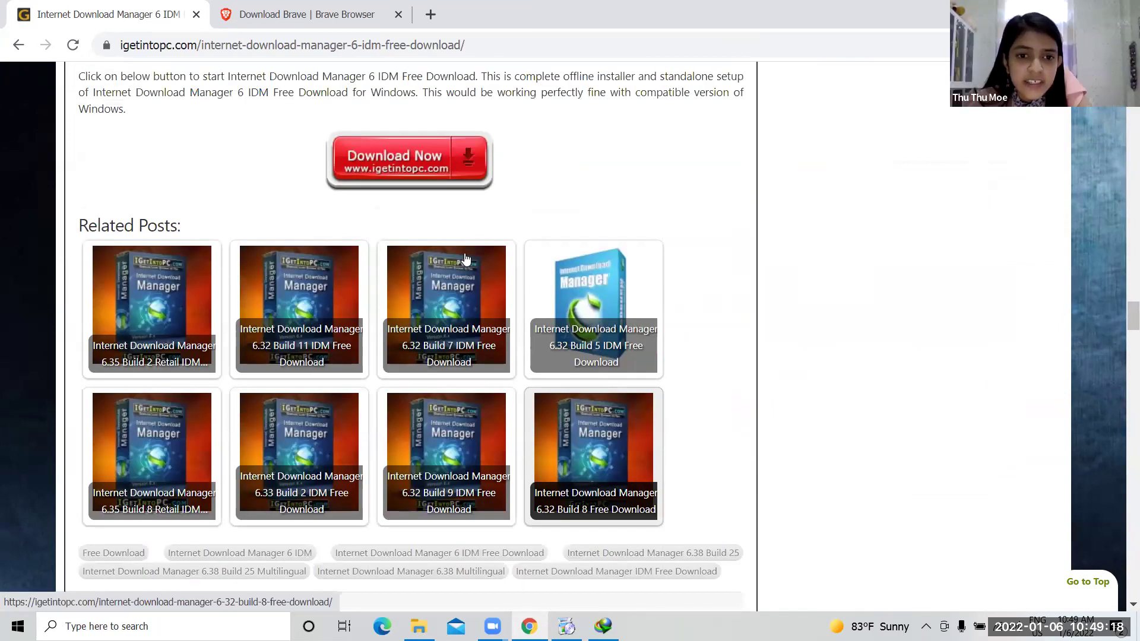
pyautogui.scroll(2, 524, 265)
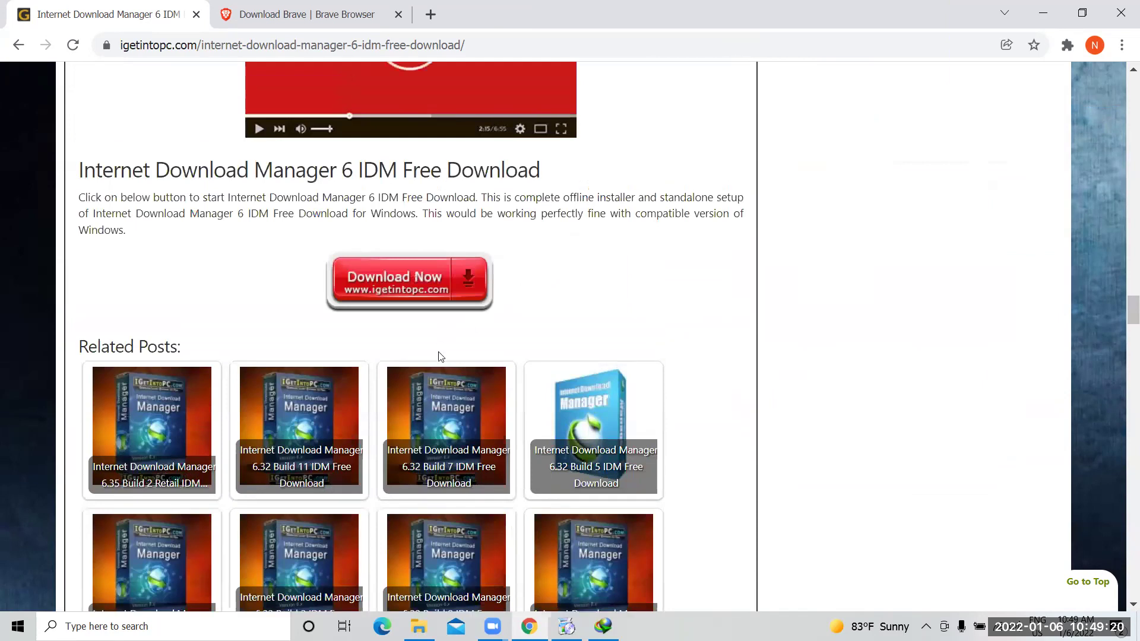
pyautogui.scroll(3, 448, 404)
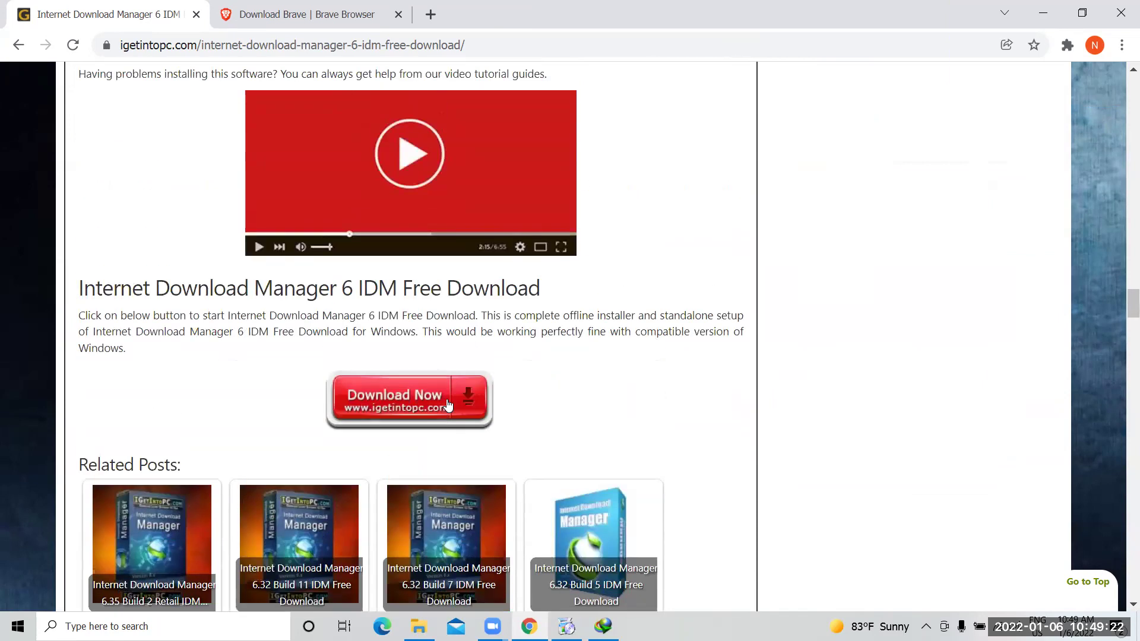
pyautogui.click(447, 404)
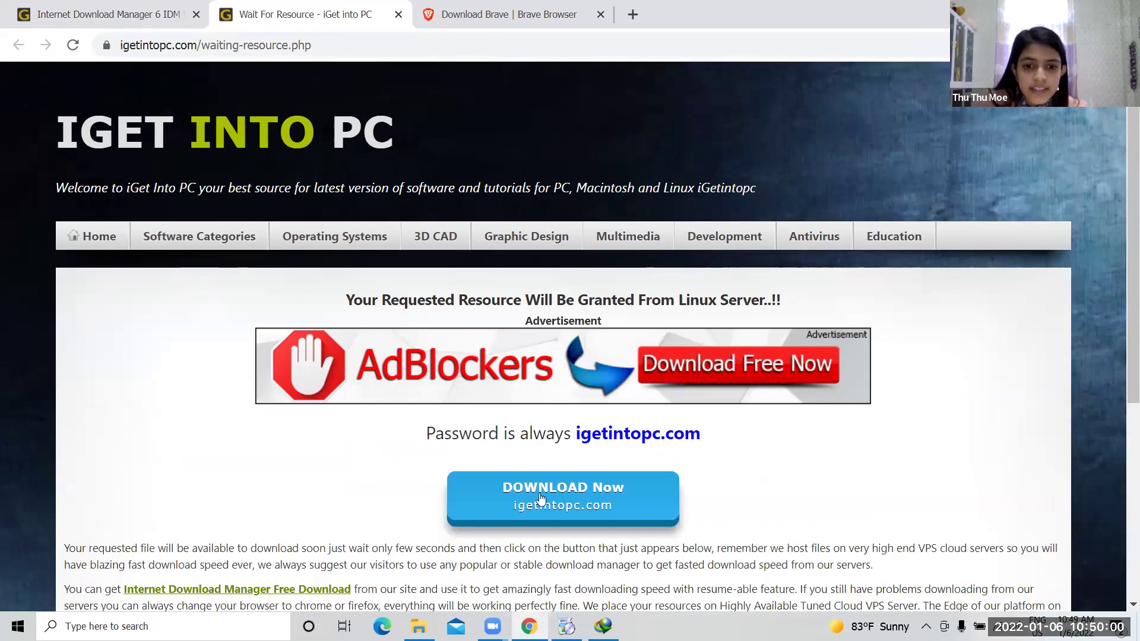
pyautogui.click(620, 497)
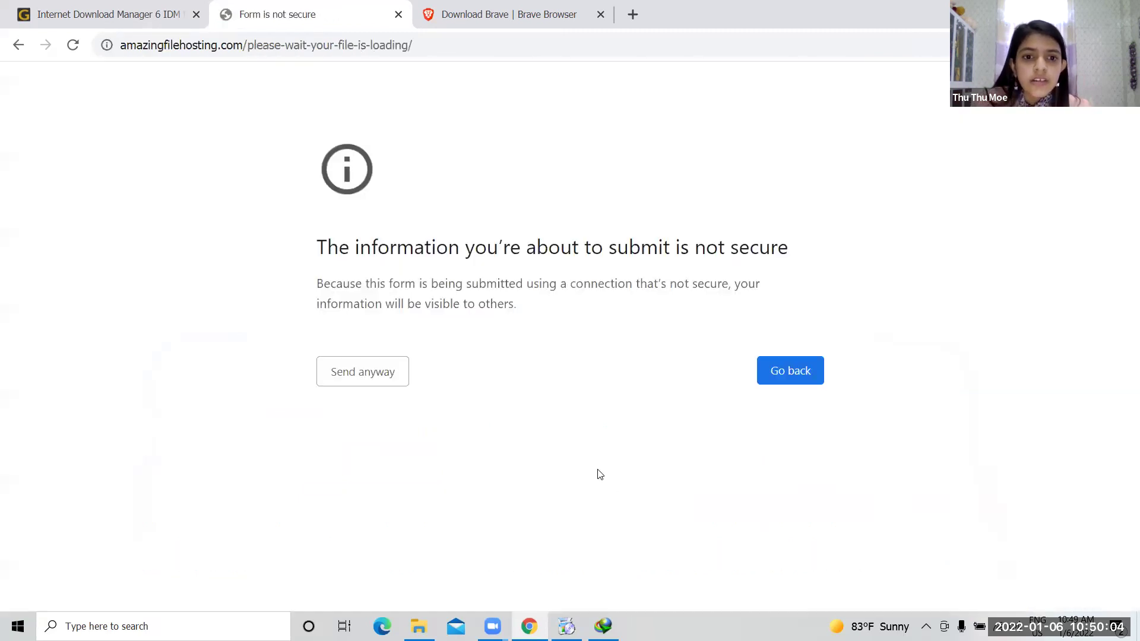
pyautogui.click(384, 378)
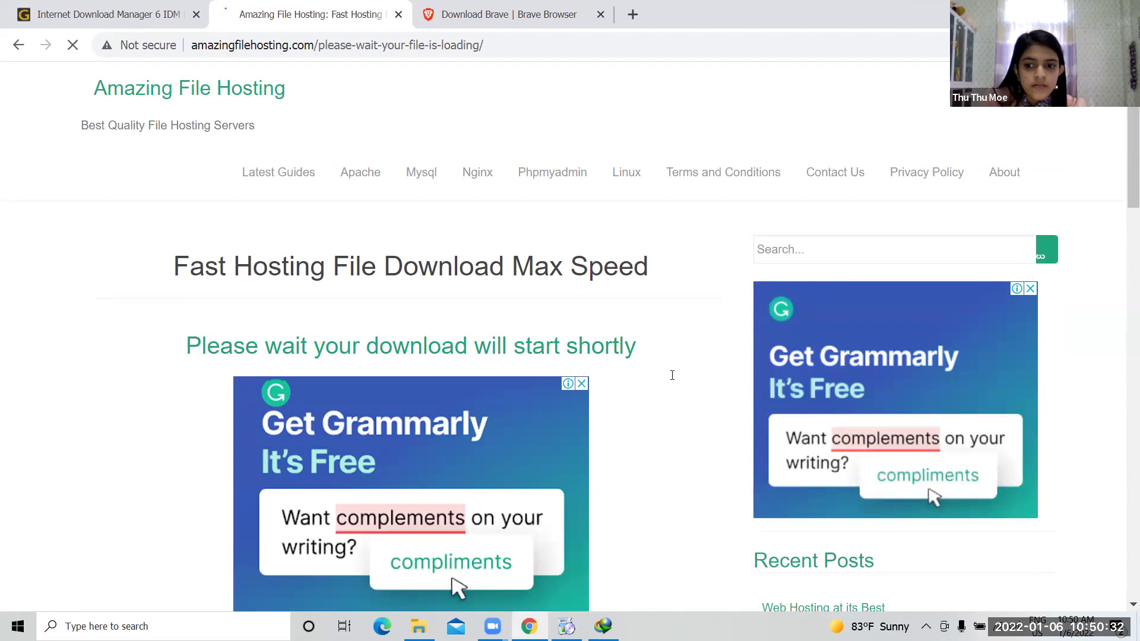
pyautogui.scroll(-2, 674, 381)
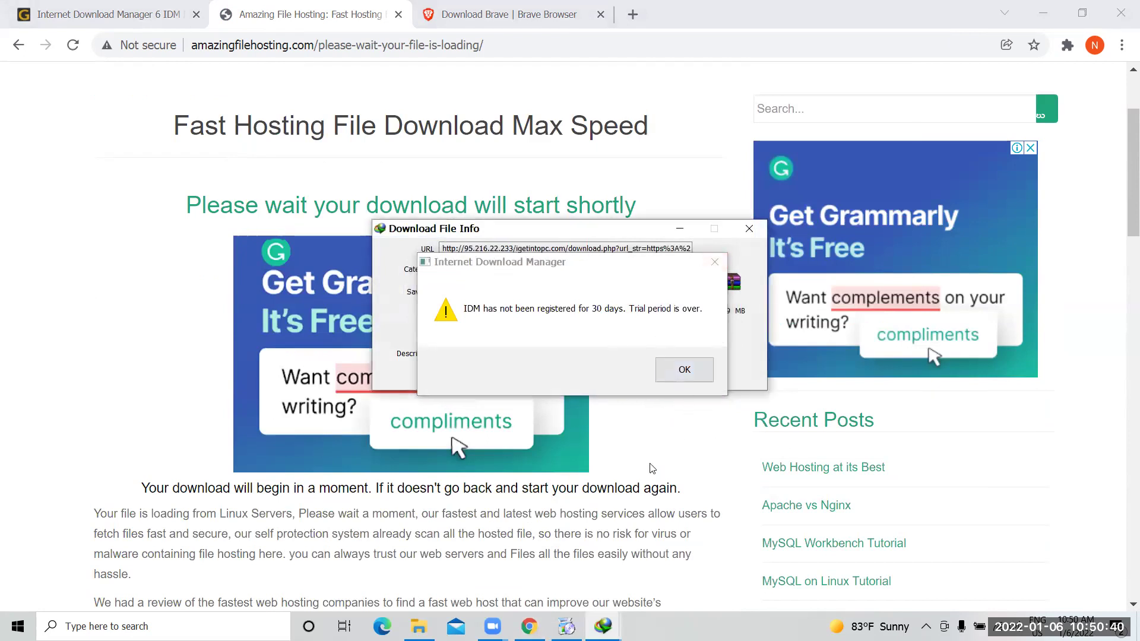
pyautogui.click(688, 369)
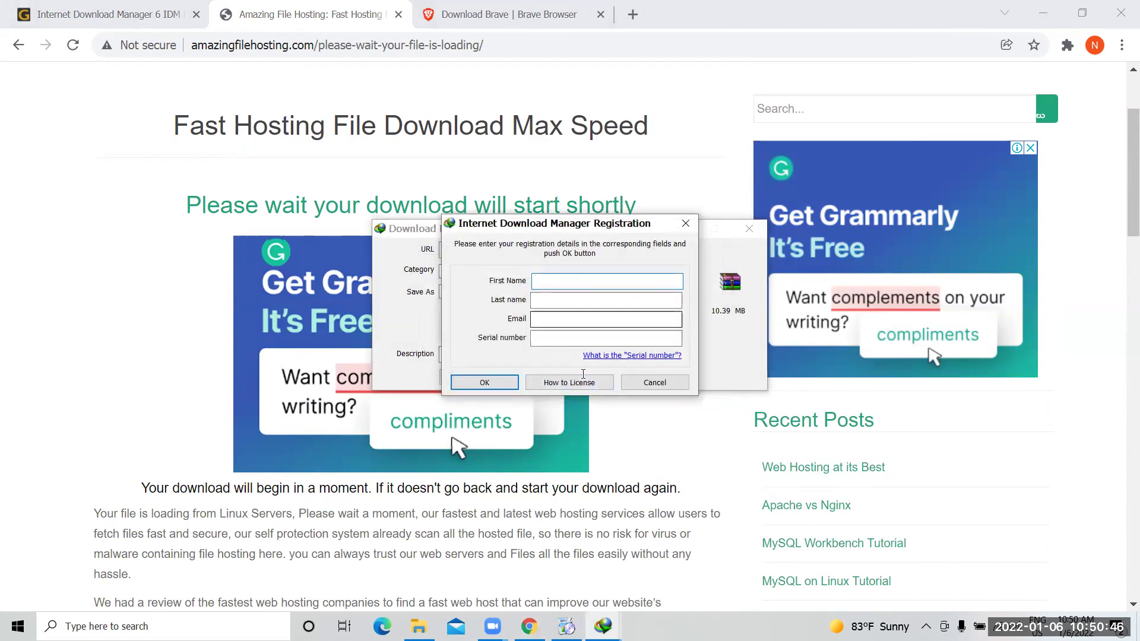
pyautogui.click(685, 225)
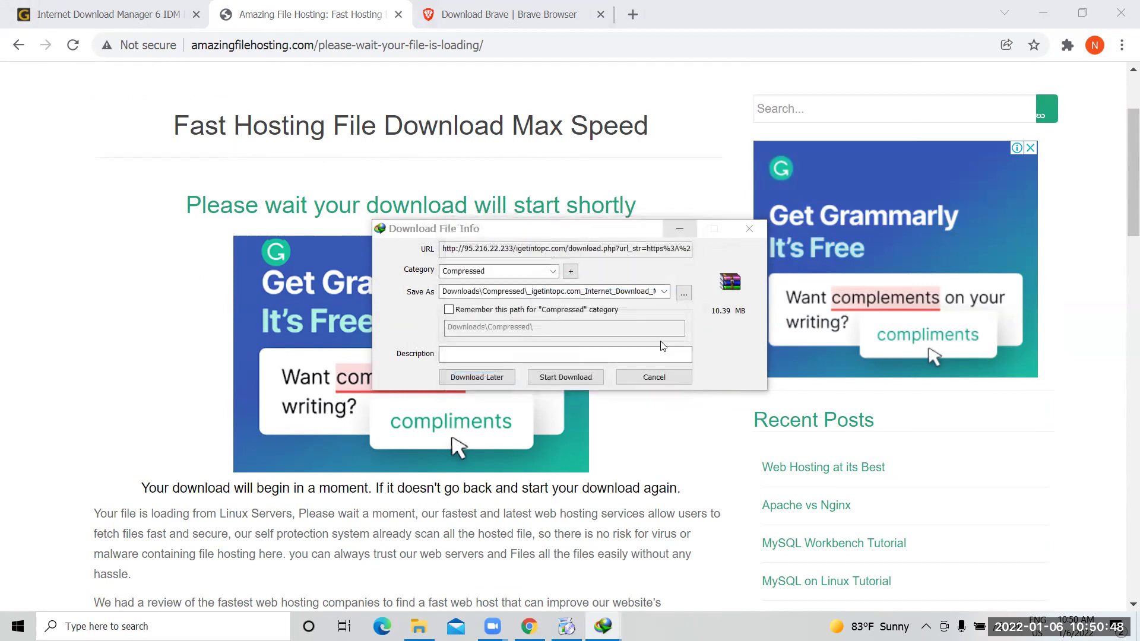
pyautogui.click(655, 380)
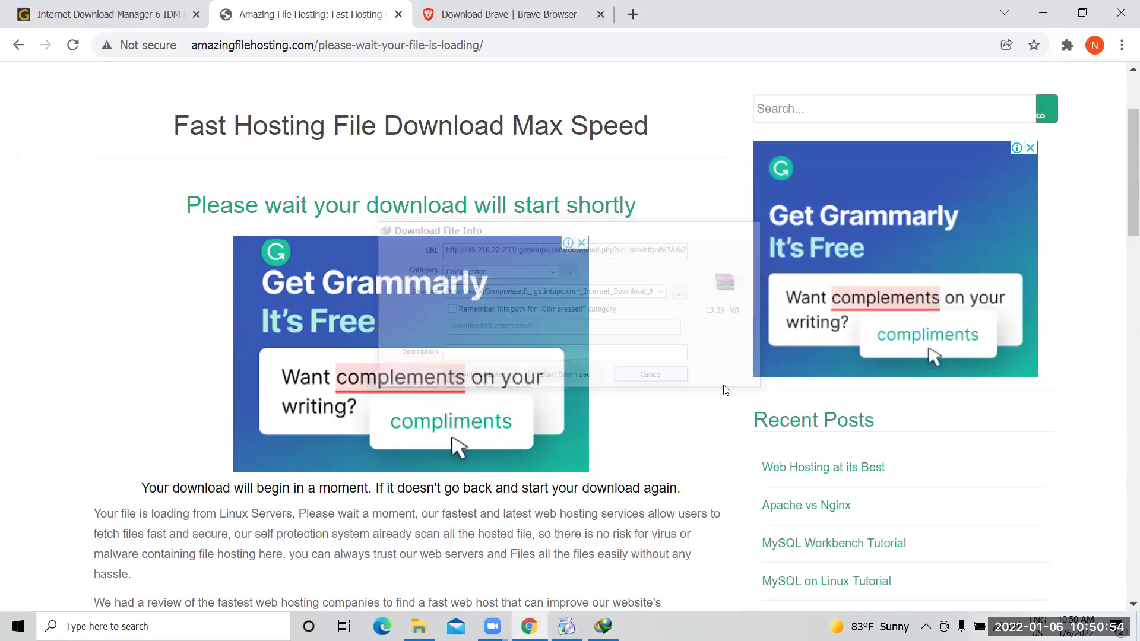
pyautogui.scroll(-2, 593, 392)
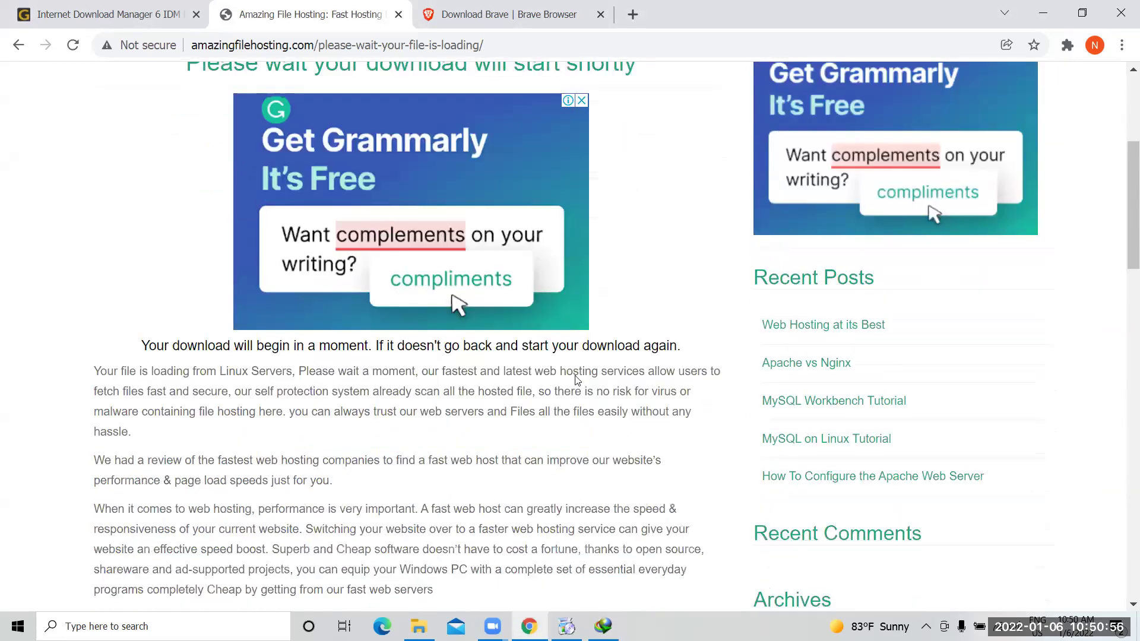
pyautogui.scroll(-2, 576, 374)
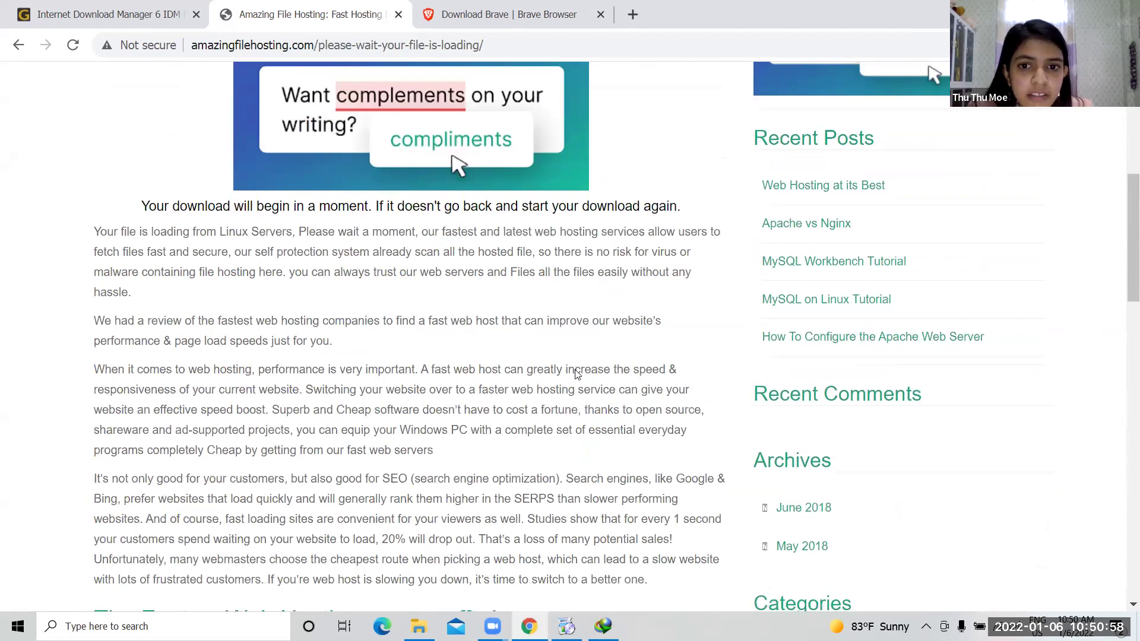
pyautogui.scroll(-6, 848, 438)
pyautogui.scroll(-1, 457, 407)
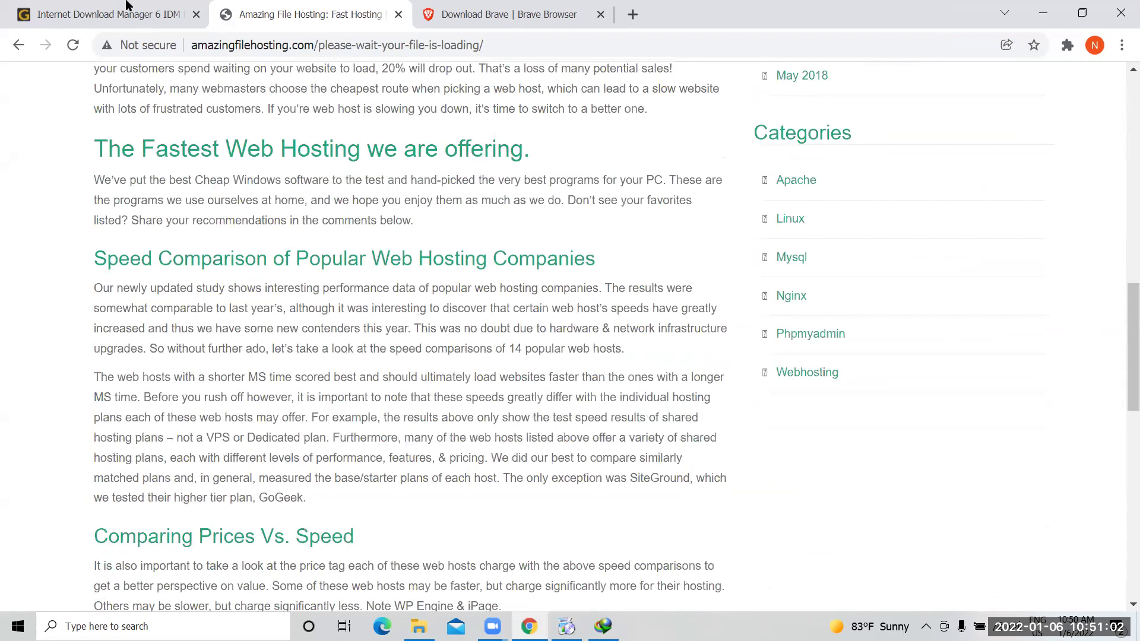
pyautogui.click(20, 52)
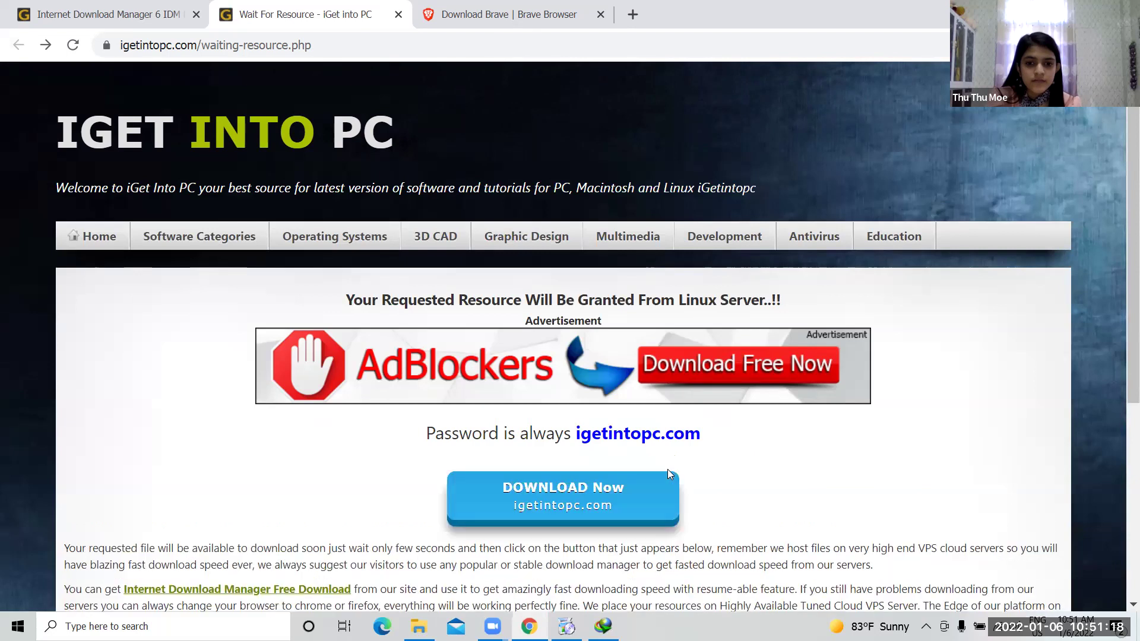
# Request the file from igetintopc.com, send the form anyway, start the download into Downloads\Compressed, and minimize the browser
pyautogui.click(627, 497)
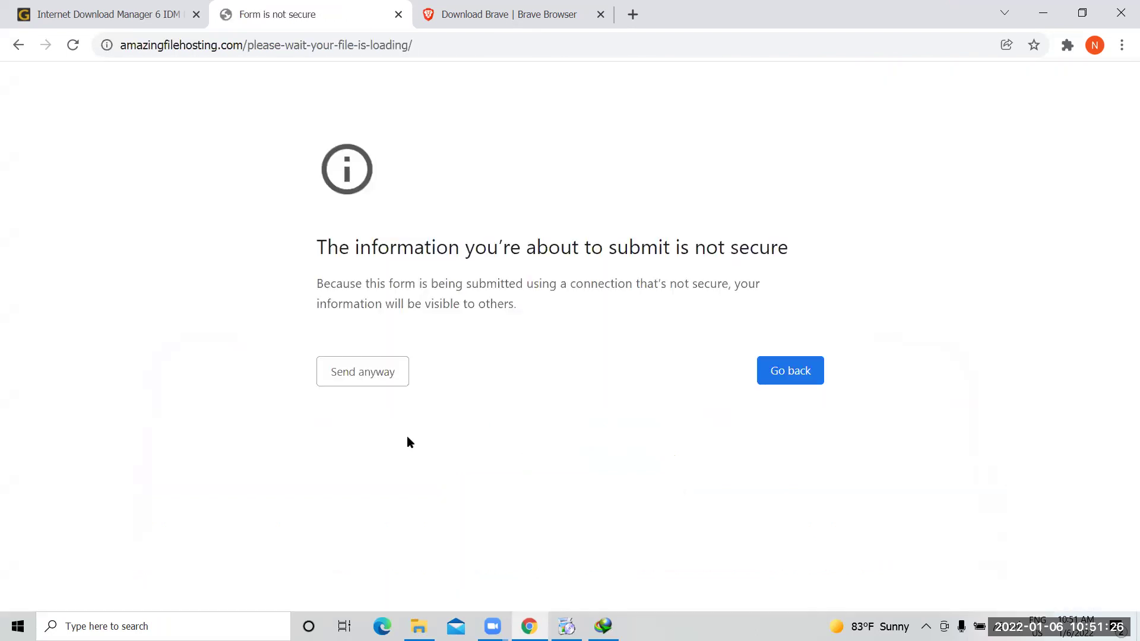
pyautogui.click(370, 380)
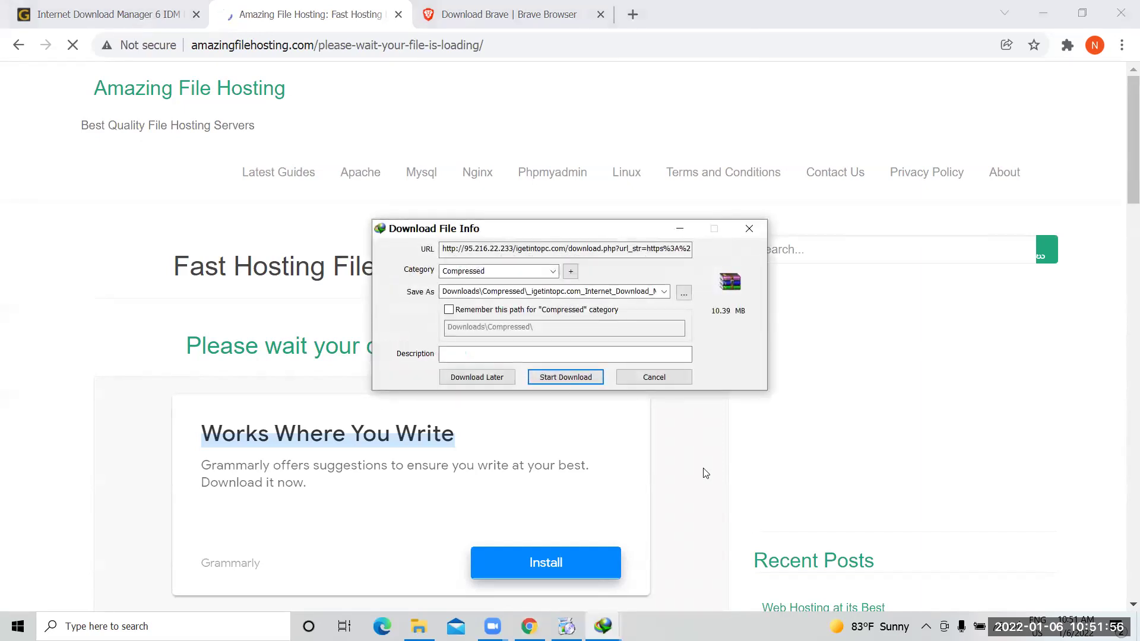
pyautogui.click(565, 377)
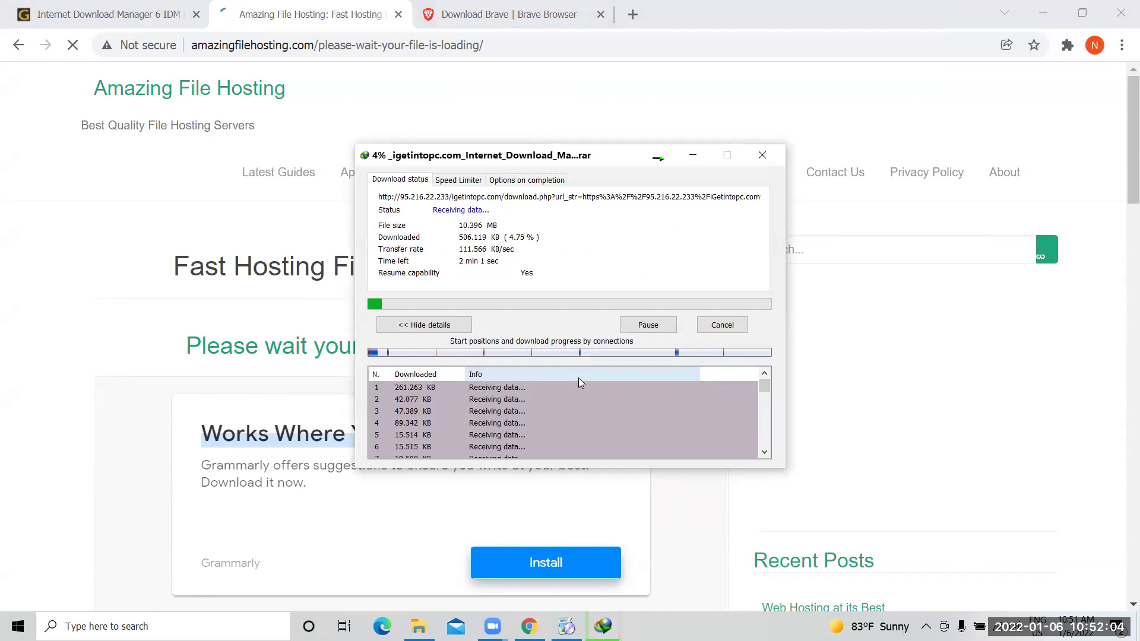
pyautogui.click(1045, 14)
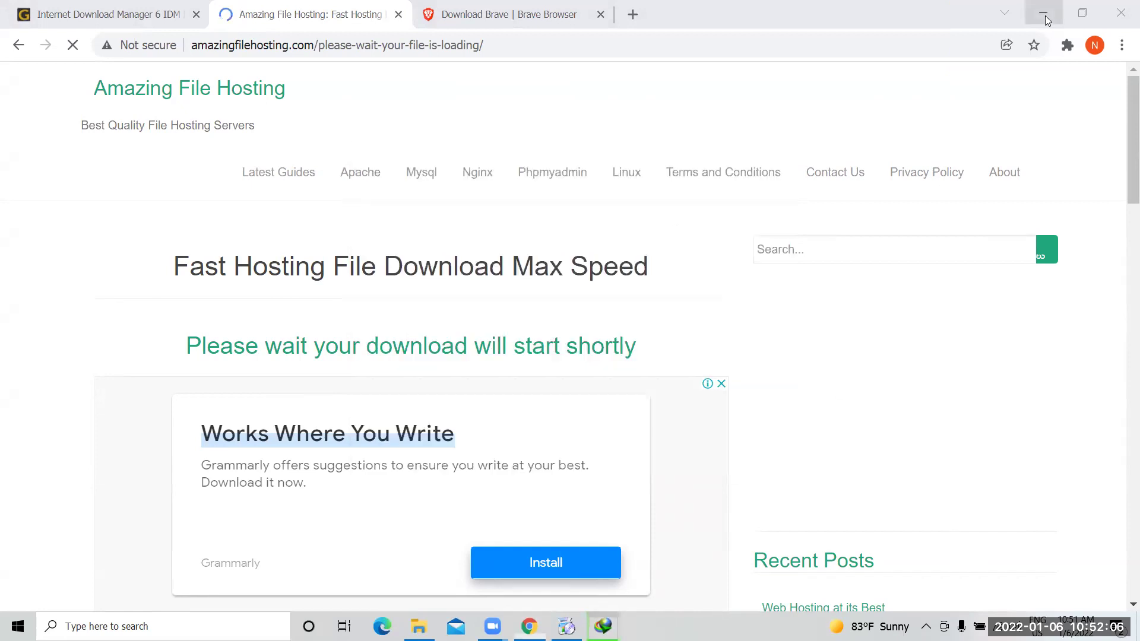